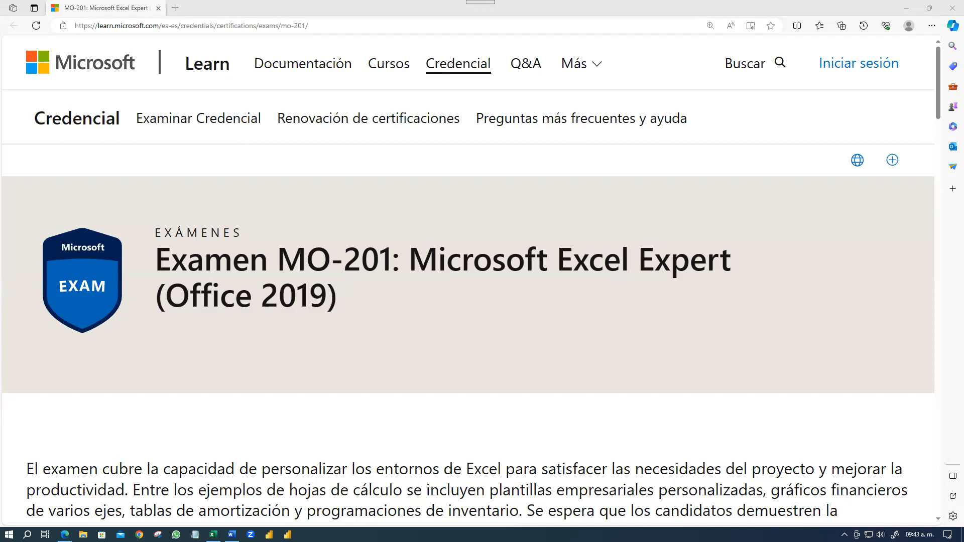
Switch to the Word document Excel Expert.docx, open its linked SI (función SI) support article and expand the Sintaxis section.
{"action": "left_click", "coordinate": [231, 535]}
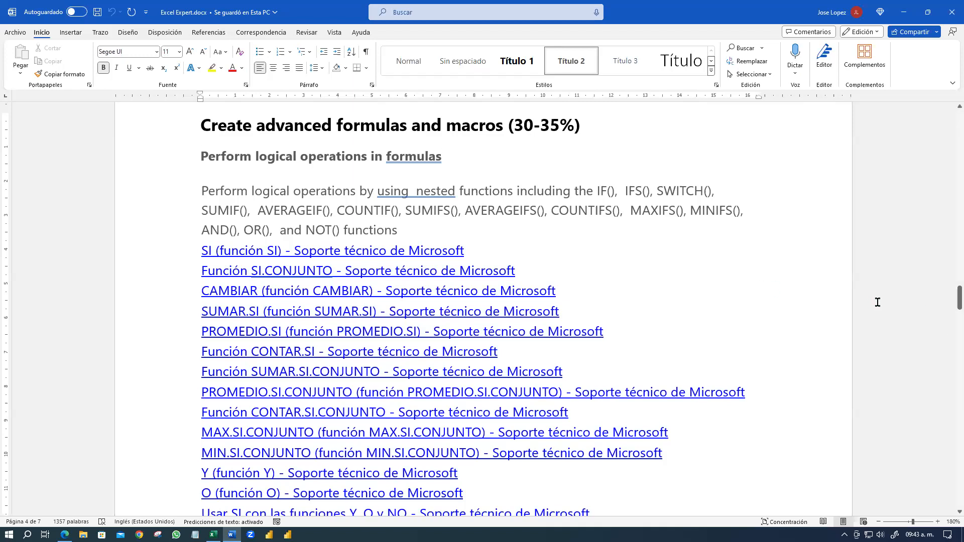
{"action": "scroll", "coordinate": [877, 302], "scroll_direction": "down", "scroll_amount": 1}
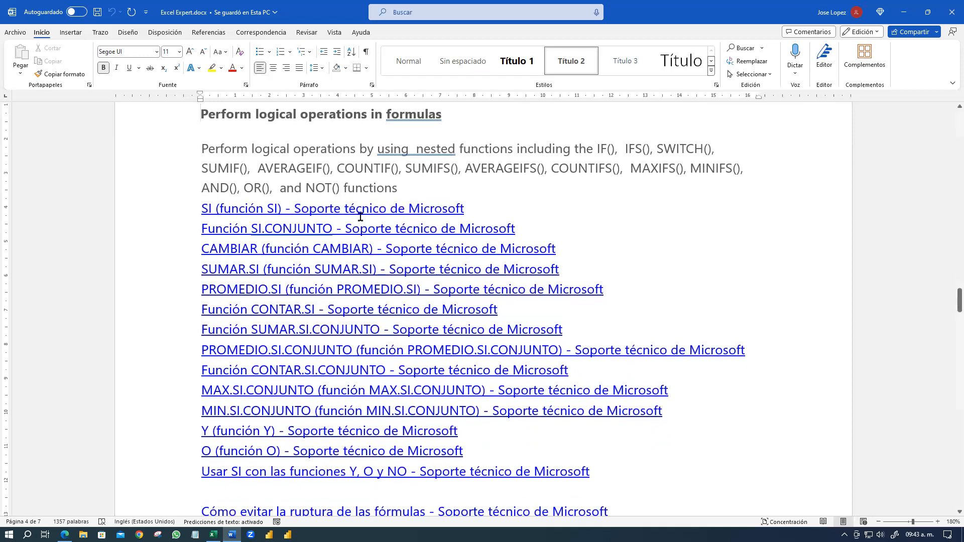
{"action": "left_click", "coordinate": [238, 211], "text": "ctrl"}
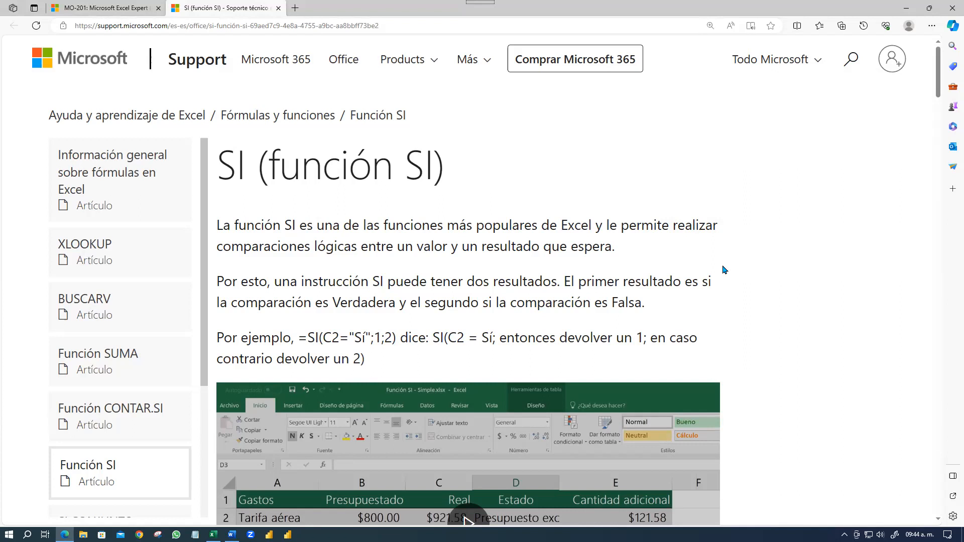
{"action": "scroll", "coordinate": [724, 270], "scroll_direction": "down", "scroll_amount": 8}
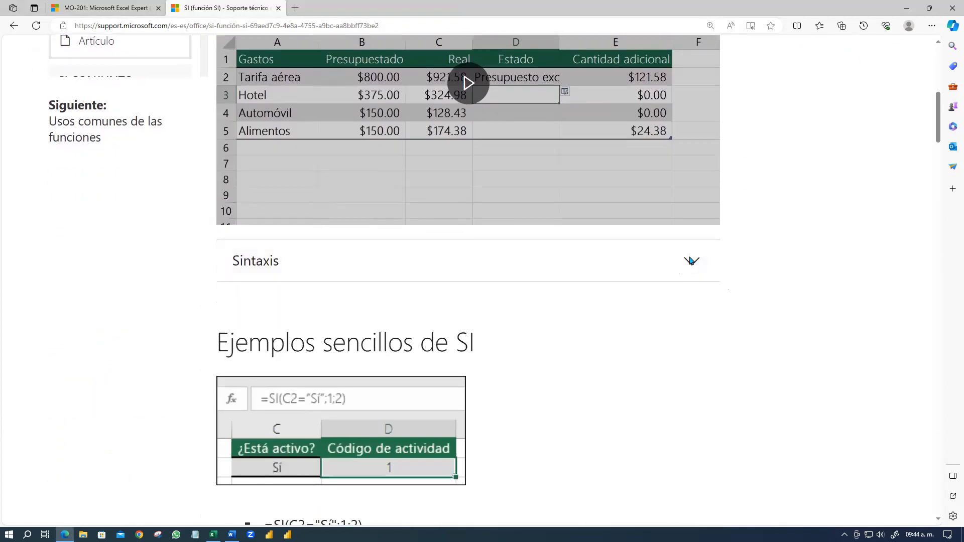
{"action": "left_click", "coordinate": [692, 262]}
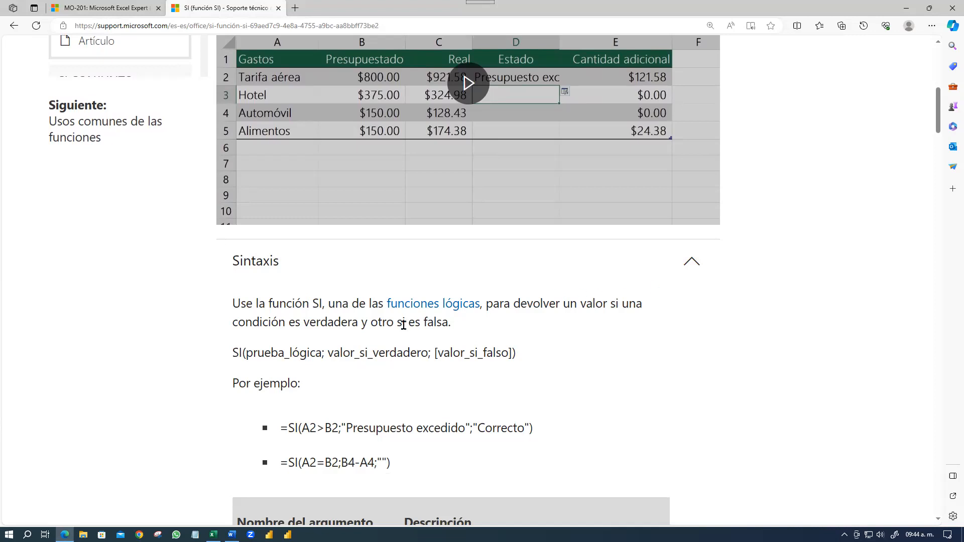
Open the funciones lógicas reference from the SI article in a new tab and review its table of logical functions.
{"action": "right_click", "coordinate": [421, 305]}
{"action": "left_click", "coordinate": [450, 316]}
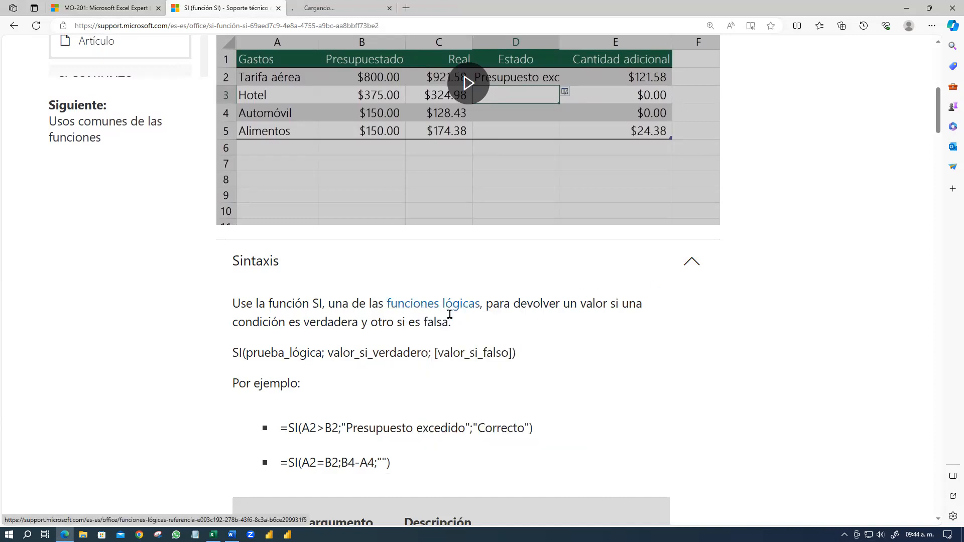
{"action": "left_click", "coordinate": [321, 6]}
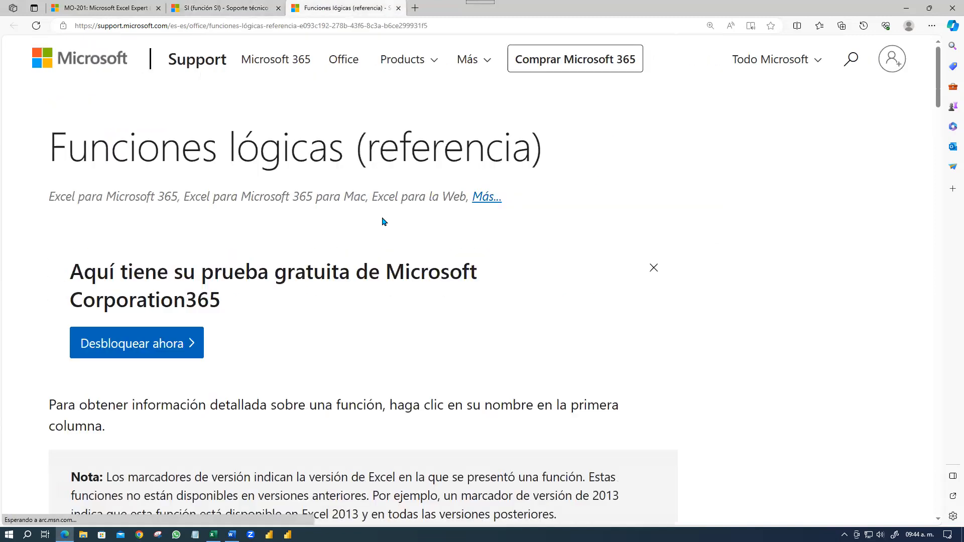
{"action": "scroll", "coordinate": [394, 218], "scroll_direction": "down", "scroll_amount": 5}
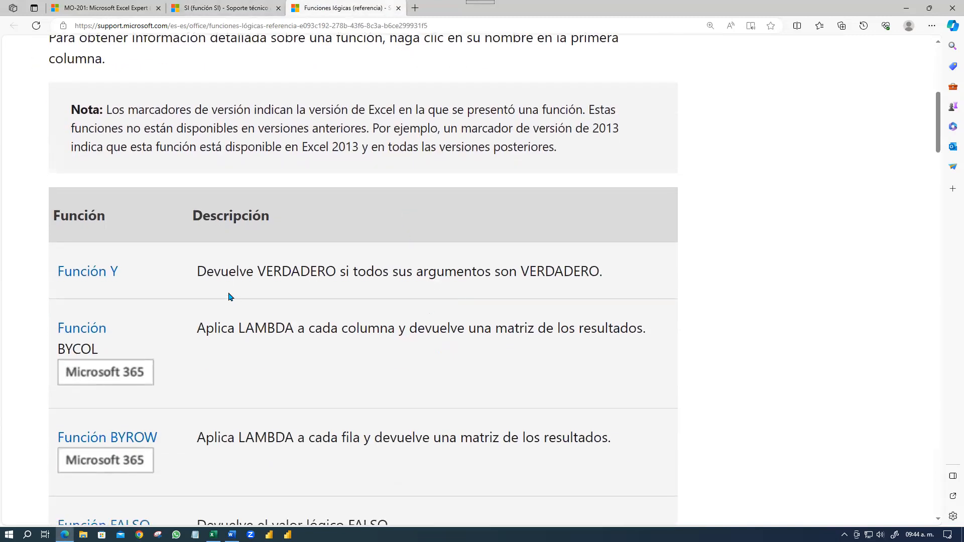
{"action": "scroll", "coordinate": [129, 246], "scroll_direction": "down", "scroll_amount": 3}
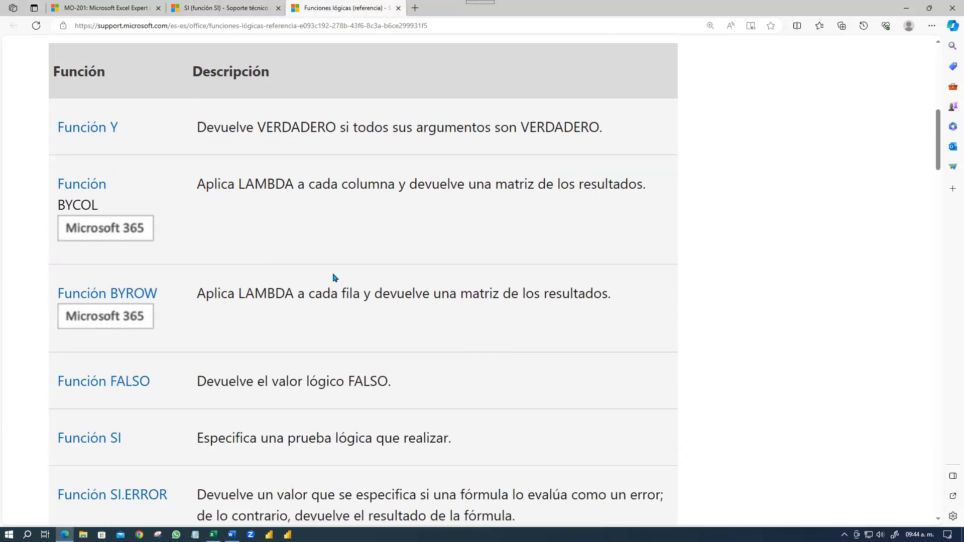
{"action": "scroll", "coordinate": [286, 290], "scroll_direction": "up", "scroll_amount": 6}
{"action": "scroll", "coordinate": [201, 346], "scroll_direction": "down", "scroll_amount": 5}
{"action": "scroll", "coordinate": [239, 359], "scroll_direction": "down", "scroll_amount": 4}
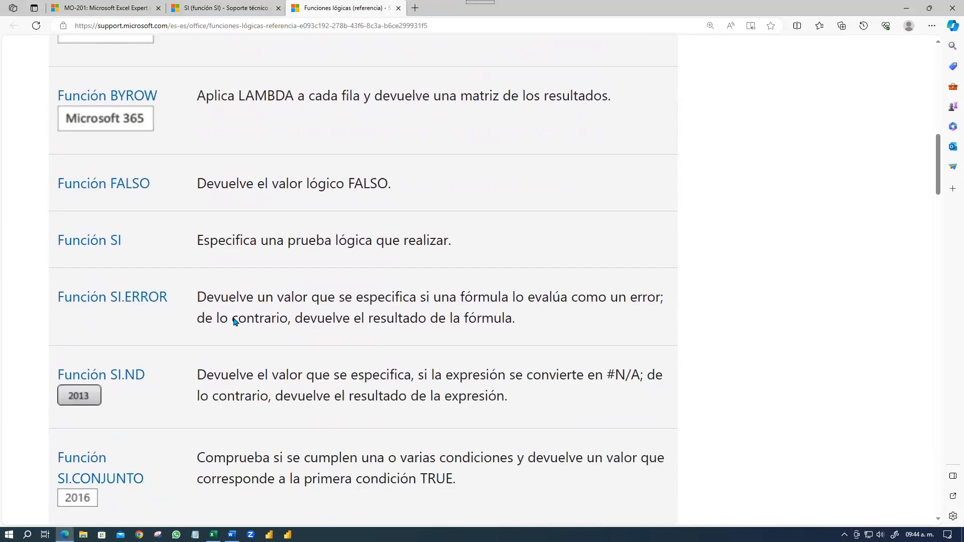
{"action": "scroll", "coordinate": [230, 374], "scroll_direction": "up", "scroll_amount": 10}
{"action": "scroll", "coordinate": [277, 261], "scroll_direction": "up", "scroll_amount": 1}
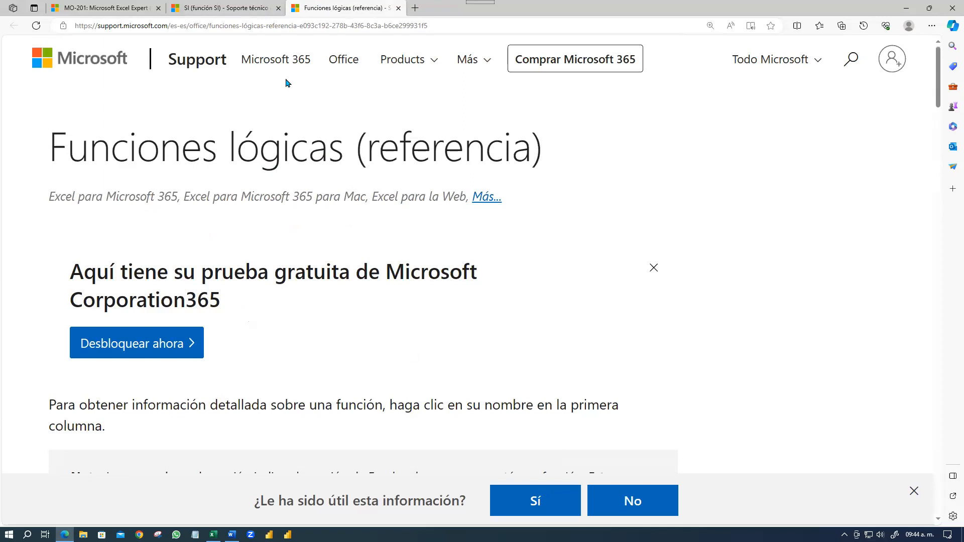
Return to the SI function article and read its syntax, argument descriptions and simple SI examples.
{"action": "left_click", "coordinate": [226, 7]}
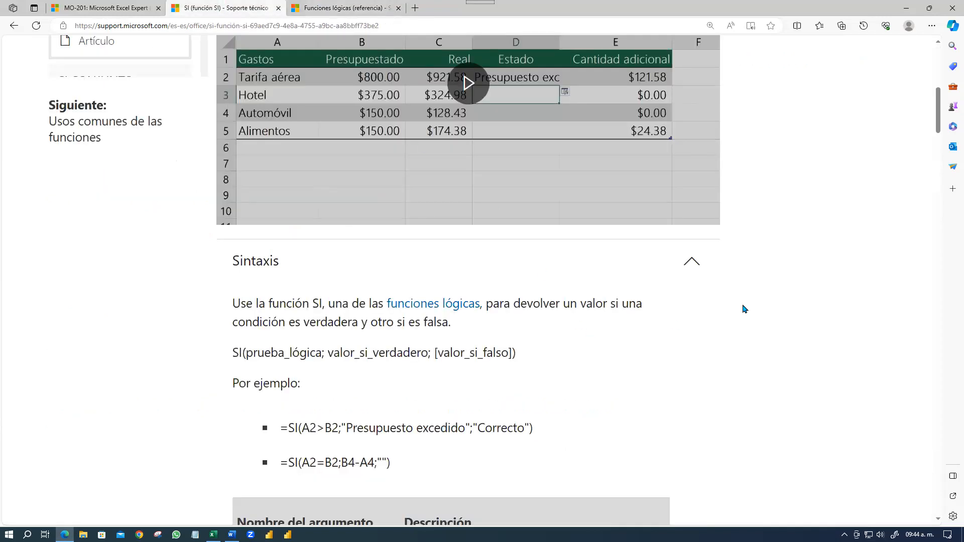
{"action": "scroll", "coordinate": [748, 314], "scroll_direction": "down", "scroll_amount": 1}
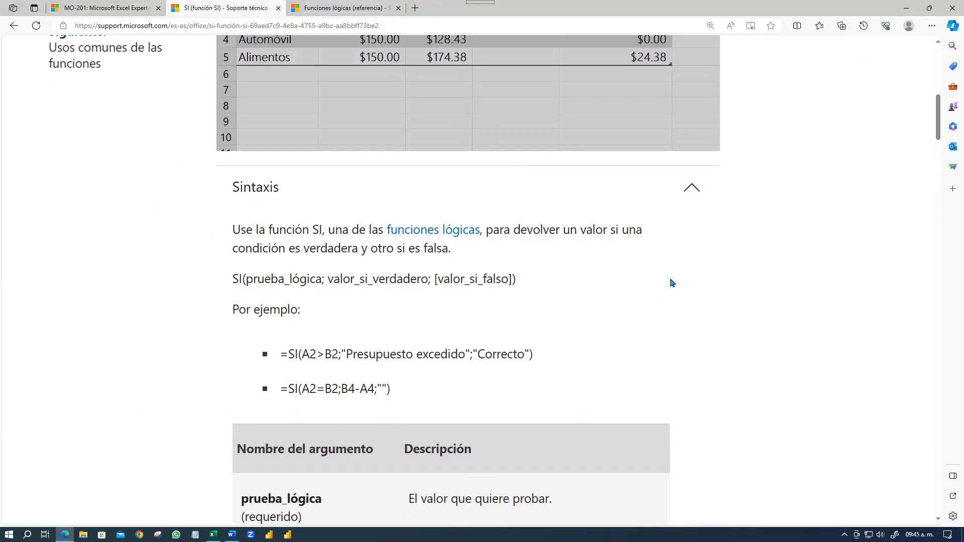
{"action": "scroll", "coordinate": [671, 283], "scroll_direction": "down", "scroll_amount": 1}
{"action": "scroll", "coordinate": [707, 274], "scroll_direction": "down", "scroll_amount": 2}
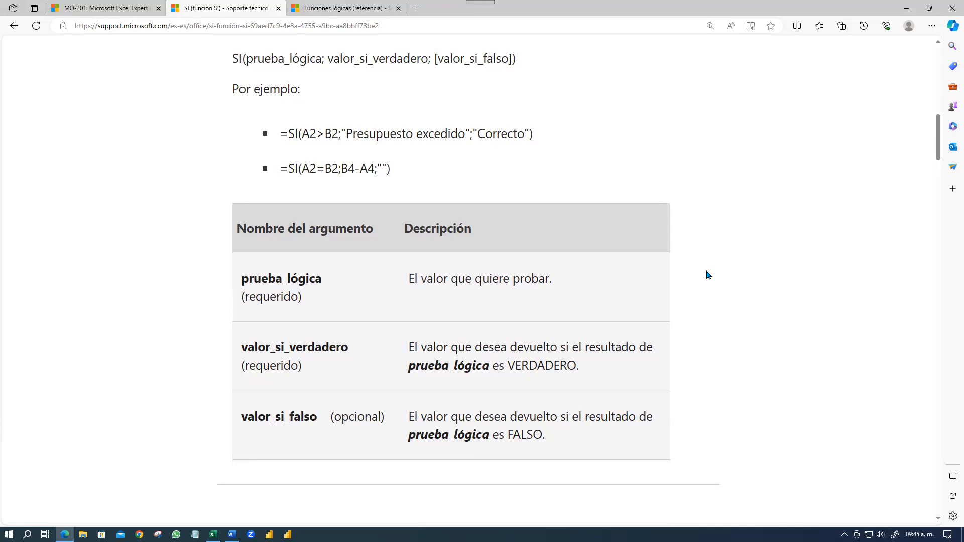
{"action": "scroll", "coordinate": [702, 276], "scroll_direction": "down", "scroll_amount": 5}
{"action": "scroll", "coordinate": [695, 279], "scroll_direction": "down", "scroll_amount": 3}
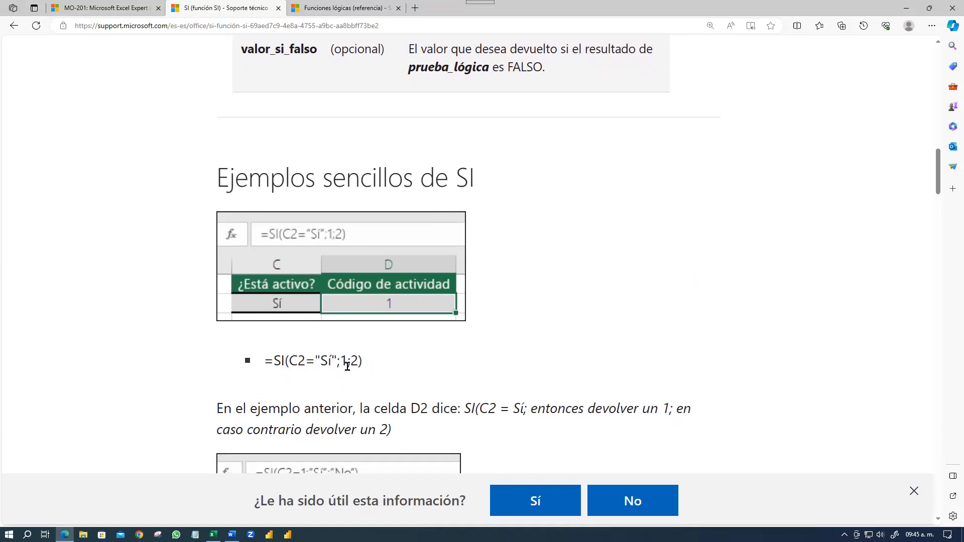
{"action": "scroll", "coordinate": [544, 305], "scroll_direction": "down", "scroll_amount": 3}
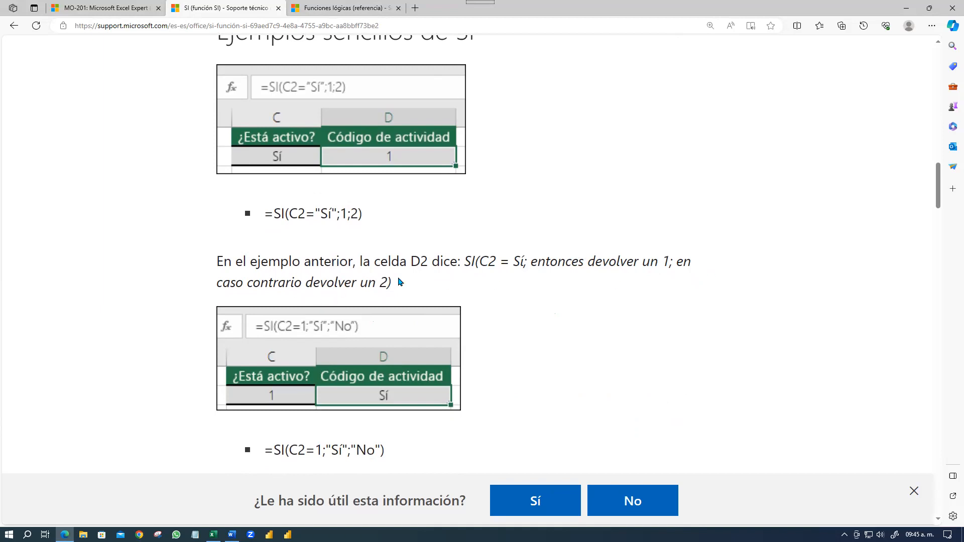
{"action": "scroll", "coordinate": [492, 290], "scroll_direction": "down", "scroll_amount": 2}
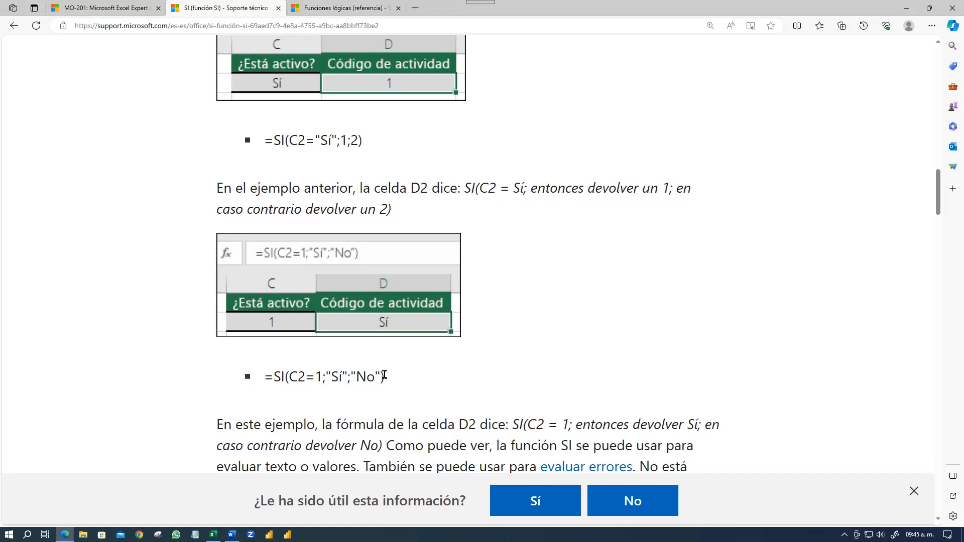
{"action": "scroll", "coordinate": [486, 351], "scroll_direction": "down", "scroll_amount": 1}
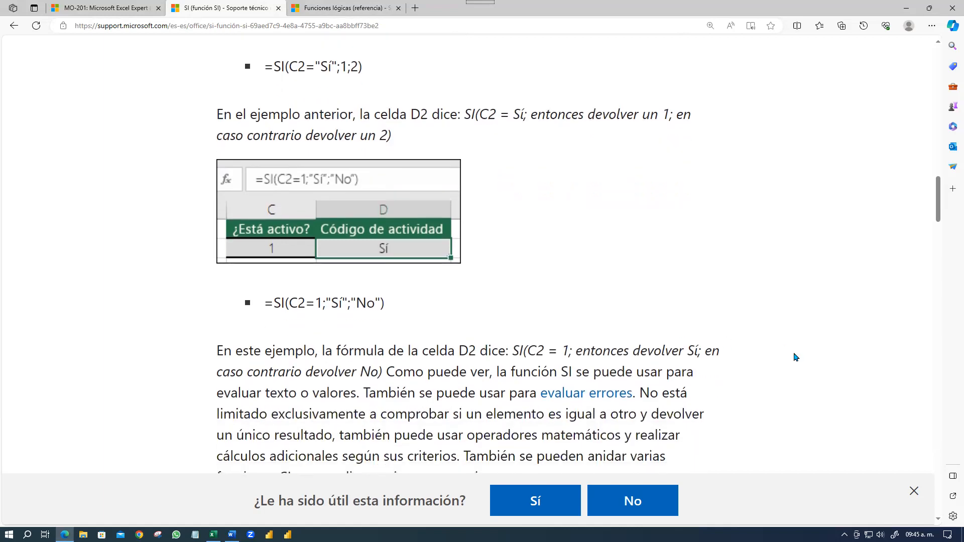
{"action": "scroll", "coordinate": [794, 354], "scroll_direction": "down", "scroll_amount": 1}
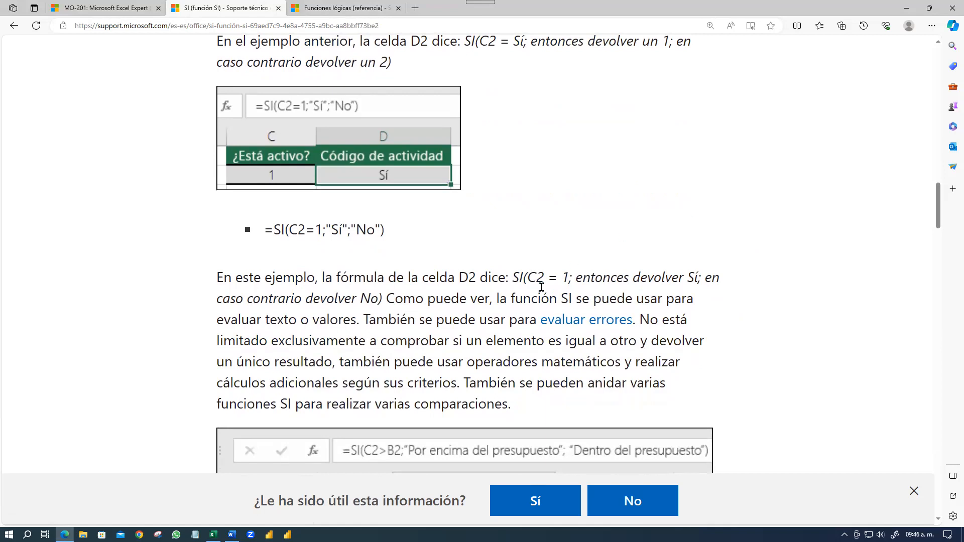
Switch to the Excel workbook Función SI.xlsx and move the example picture on sheet Ejemplo1 slightly down and to the right.
{"action": "left_click", "coordinate": [213, 534]}
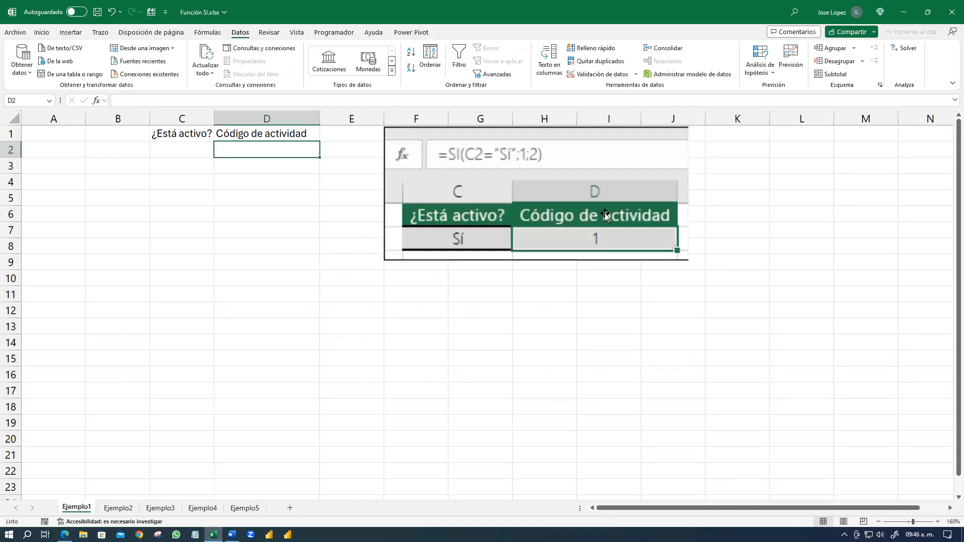
{"action": "left_click_drag", "start_coordinate": [488, 192], "coordinate": [499, 213]}
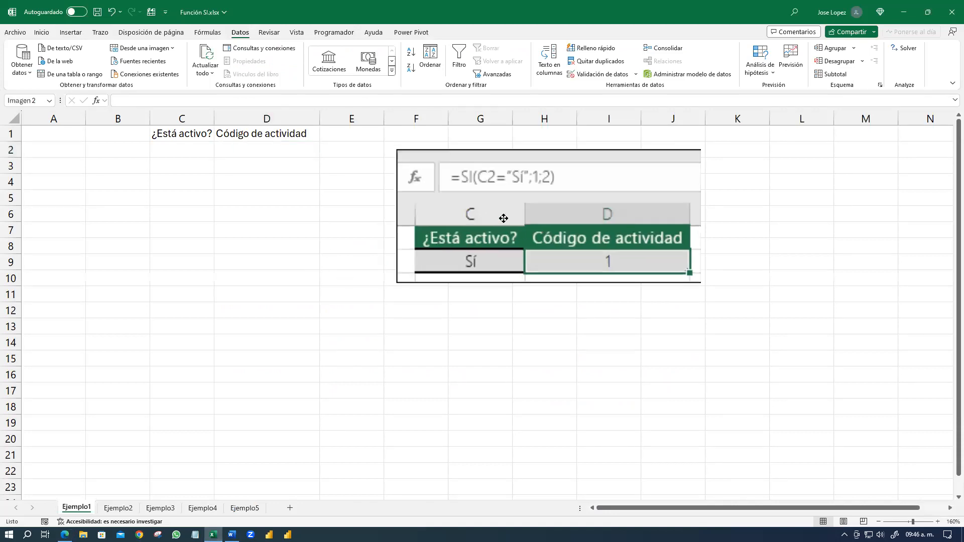
Add a list-type data validation to cell C2 with the options Sí and No.
{"action": "left_click", "coordinate": [190, 150]}
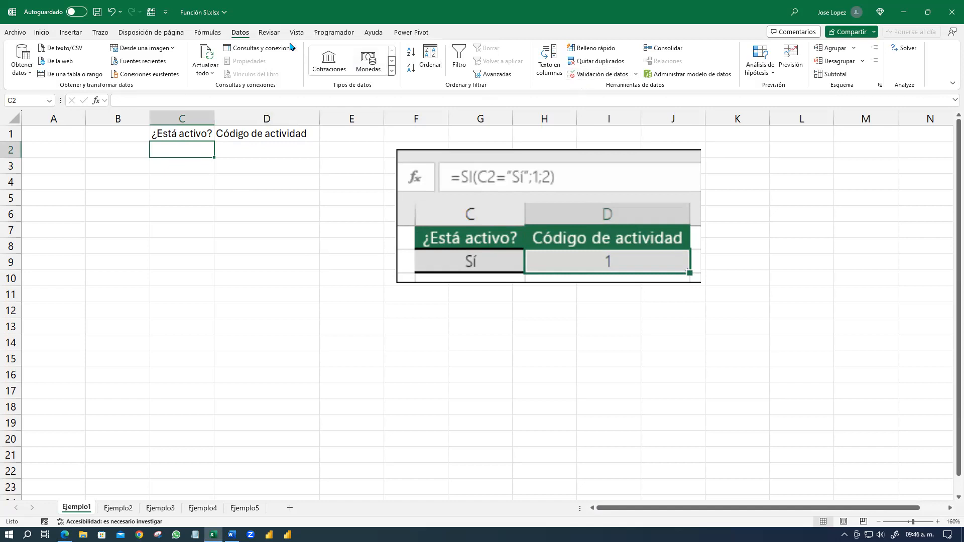
{"action": "left_click", "coordinate": [601, 76]}
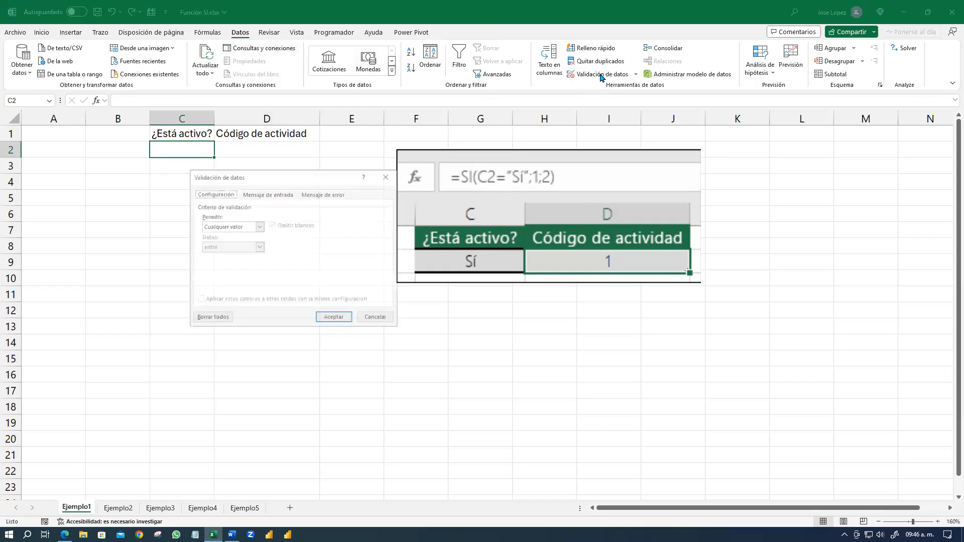
{"action": "left_click", "coordinate": [258, 226]}
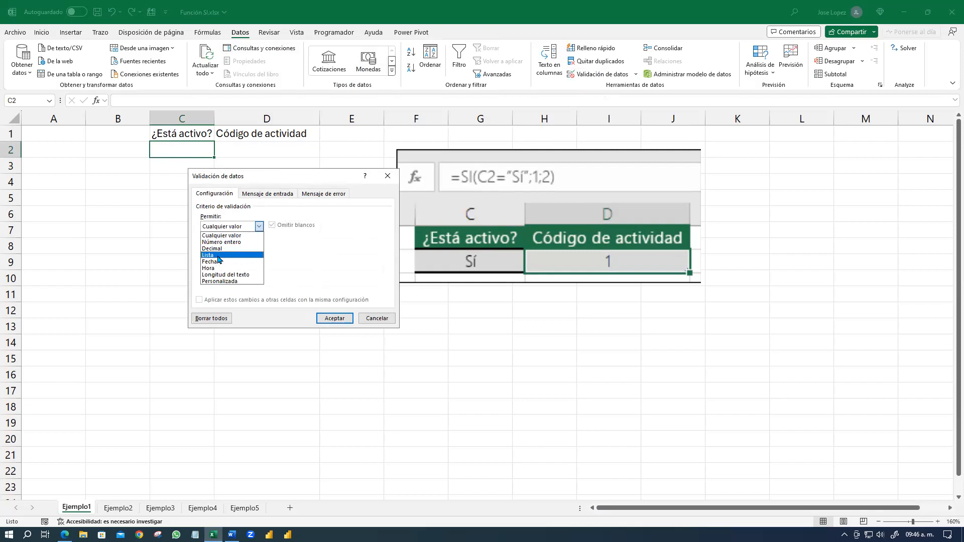
{"action": "left_click", "coordinate": [218, 255]}
{"action": "left_click", "coordinate": [228, 268]}
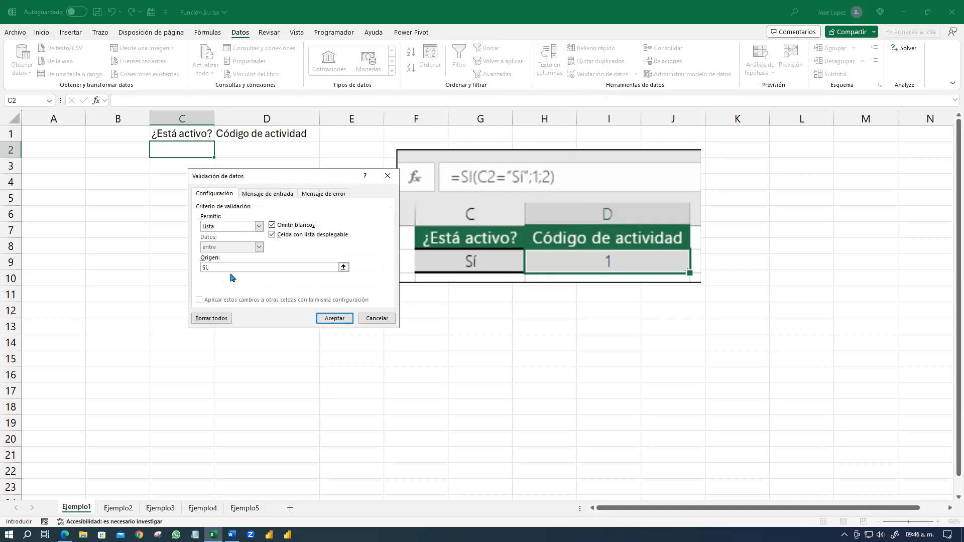
{"action": "left_click", "coordinate": [334, 318]}
Test the dropdown list in C2 by choosing No, and set the cell to Sí.
{"action": "left_click", "coordinate": [219, 152]}
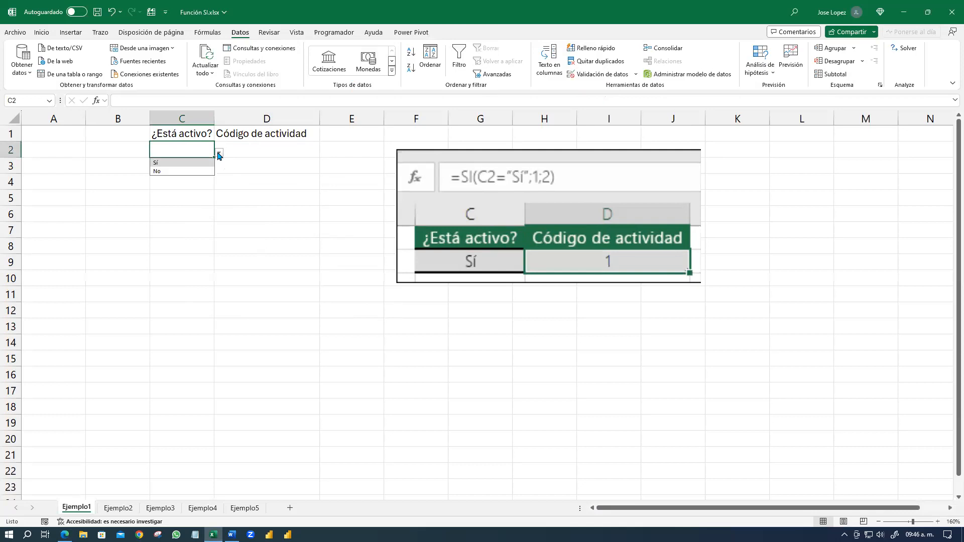
{"action": "left_click", "coordinate": [187, 166]}
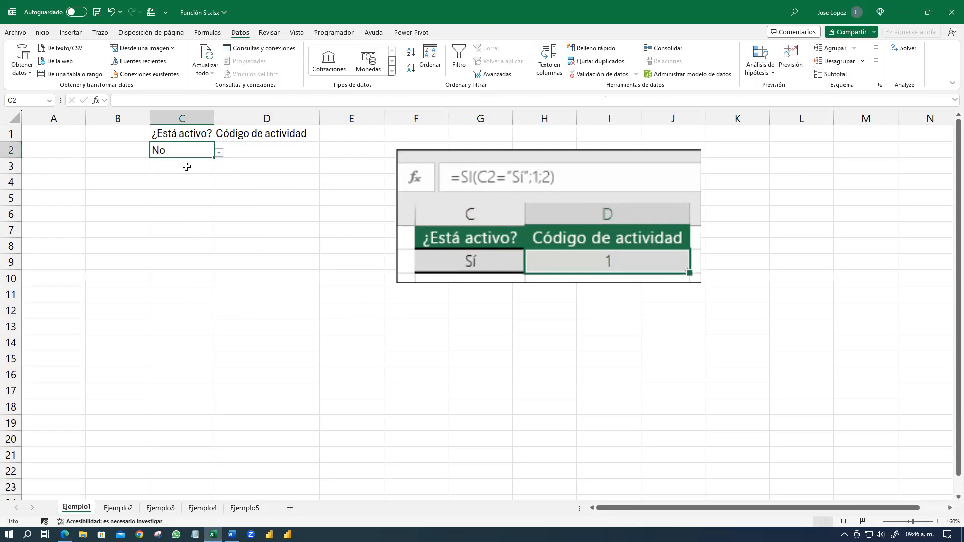
{"action": "left_click", "coordinate": [224, 150]}
{"action": "left_click", "coordinate": [209, 151]}
{"action": "left_click", "coordinate": [220, 152]}
{"action": "left_click", "coordinate": [181, 162]}
Enter the formula =SI(C2="Sí",1,2) in cell D2 of sheet Ejemplo1.
{"action": "left_click", "coordinate": [260, 152]}
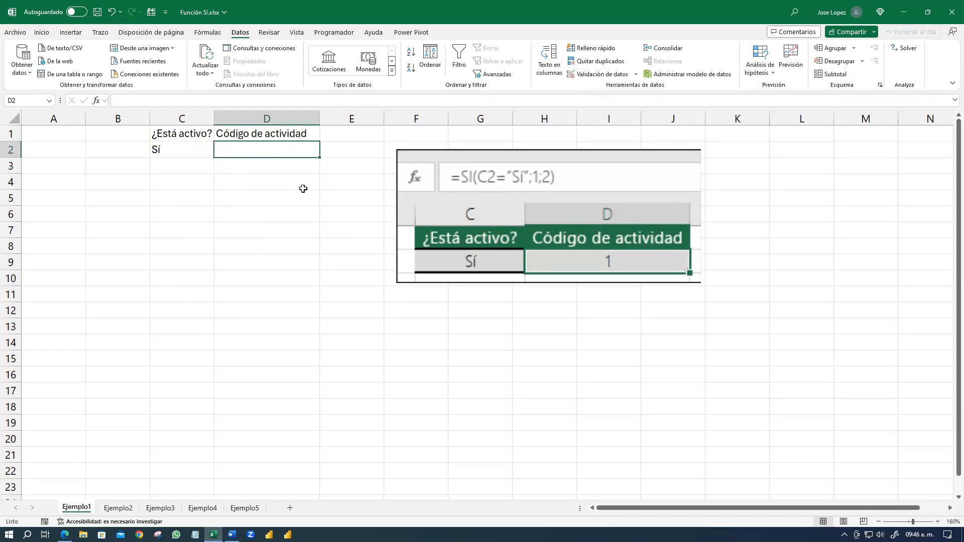
{"action": "type", "text": "=si"}
{"action": "key", "text": "Tab"}
{"action": "key", "text": "Left"}
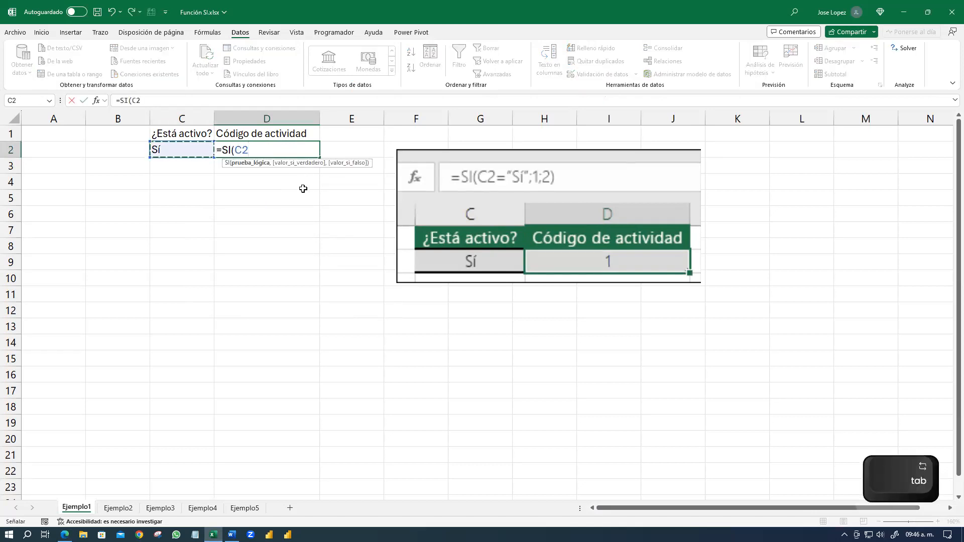
{"action": "type", "text": "=\""}
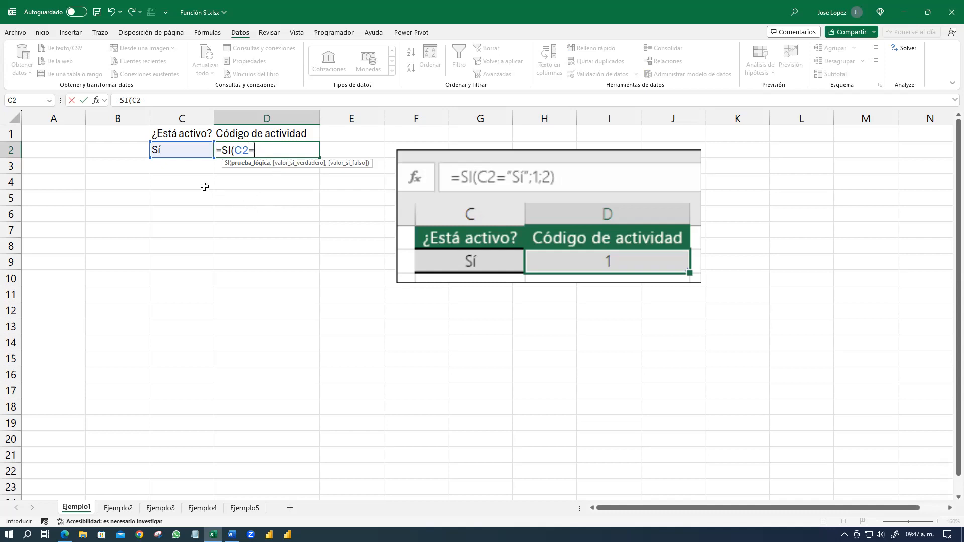
{"action": "left_click", "coordinate": [173, 150]}
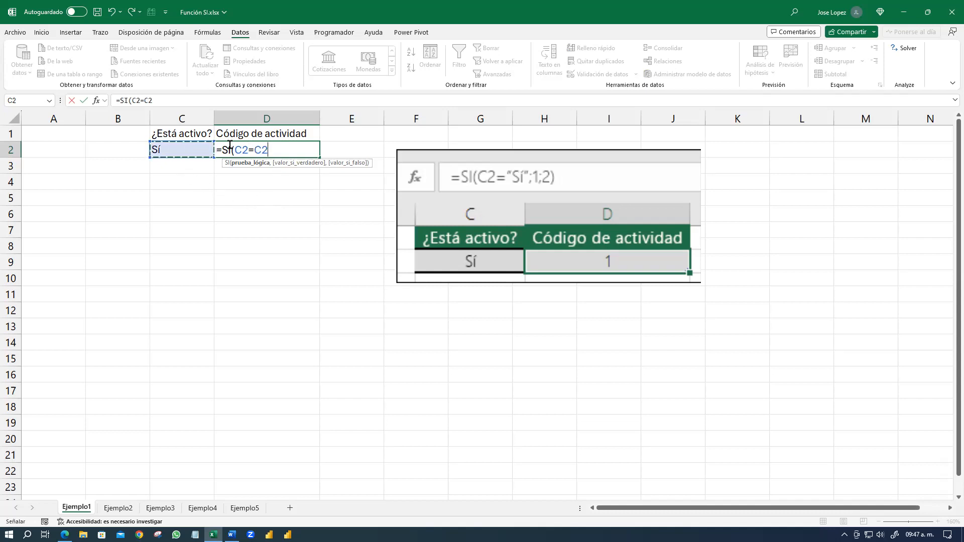
{"action": "double_click", "coordinate": [258, 149]}
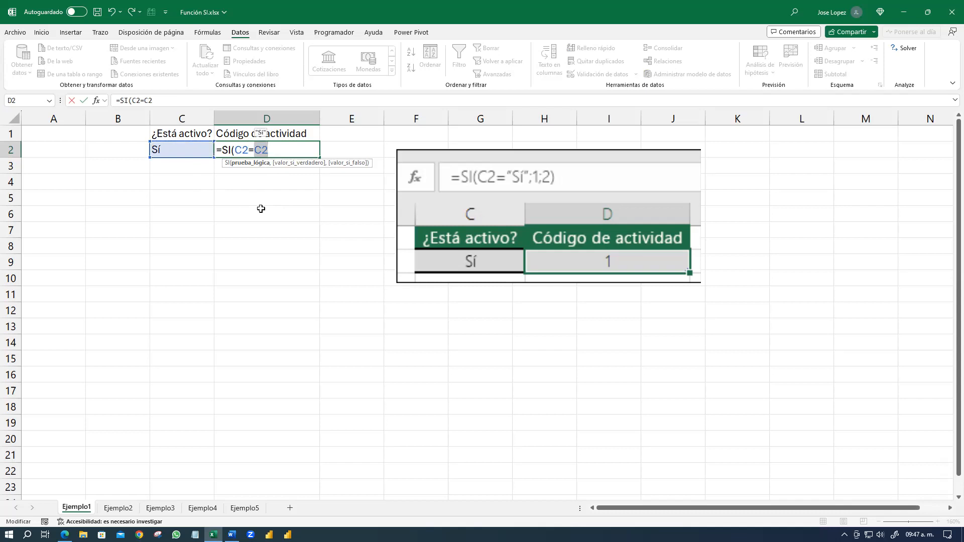
{"action": "key", "text": "F9"}
{"action": "left_click", "coordinate": [273, 149]}
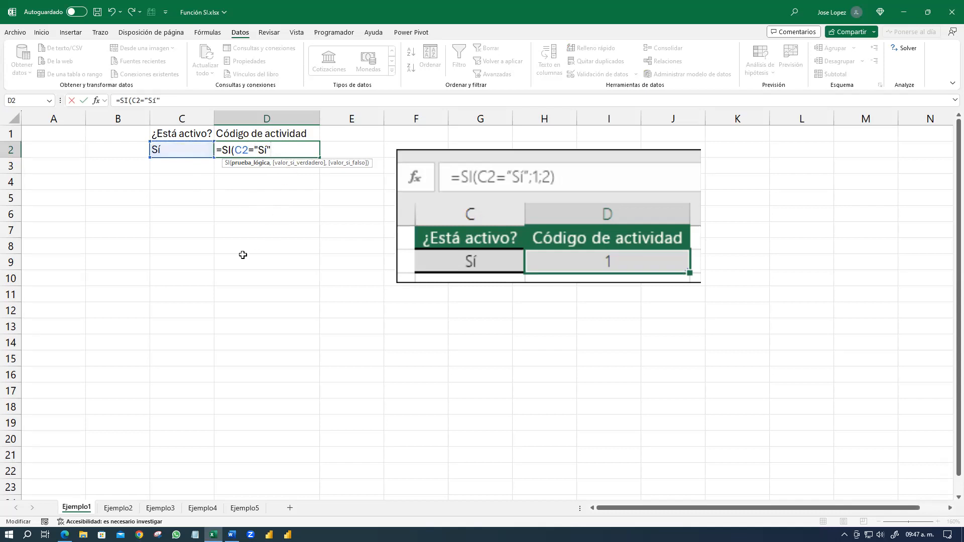
{"action": "type", "text": ","}
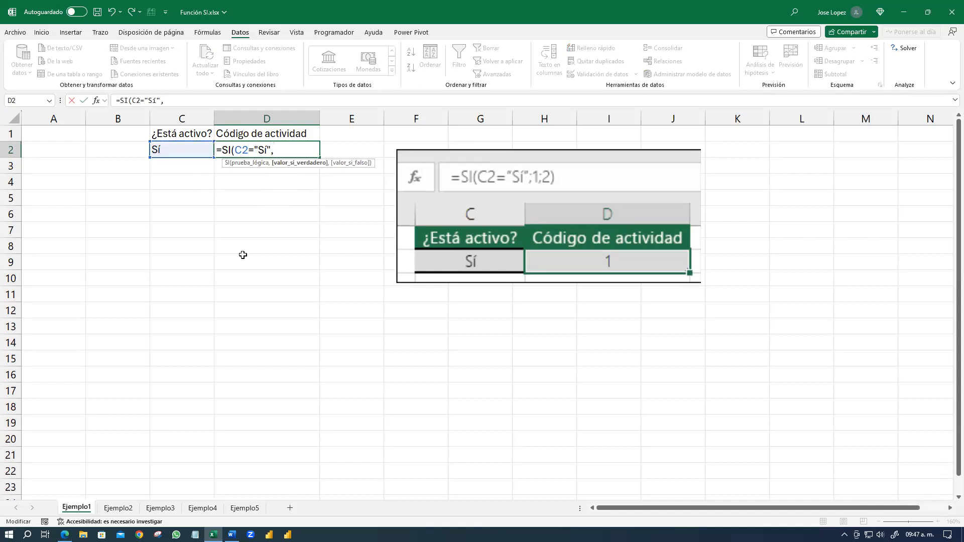
{"action": "type", "text": "1,"}
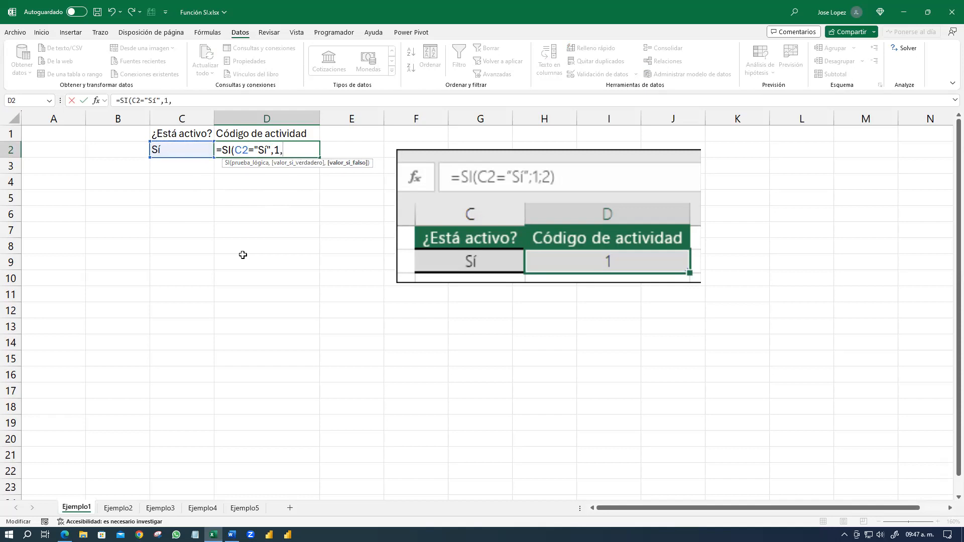
{"action": "key", "text": "Return"}
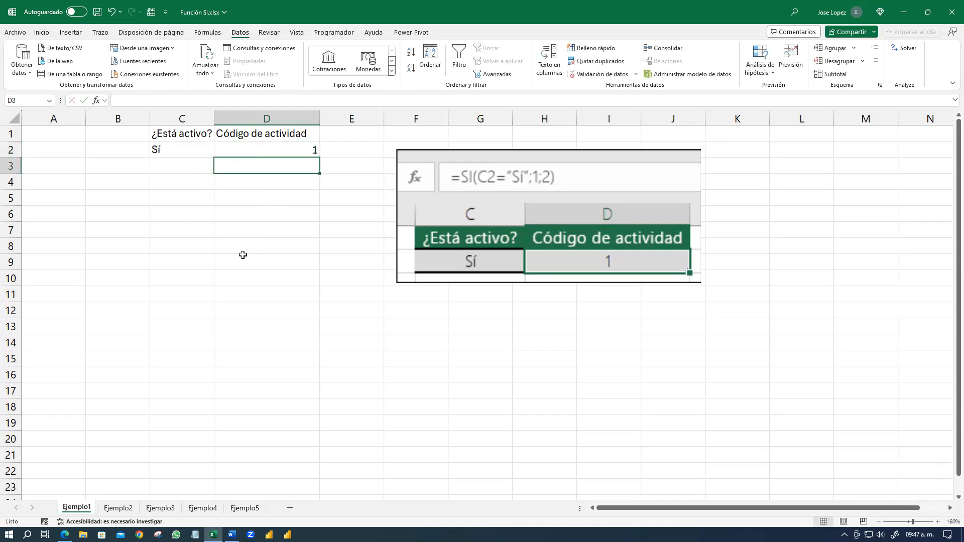
Examine the logical test, value-if-true and value-if-false arguments of the SI formula in D2.
{"action": "double_click", "coordinate": [273, 150]}
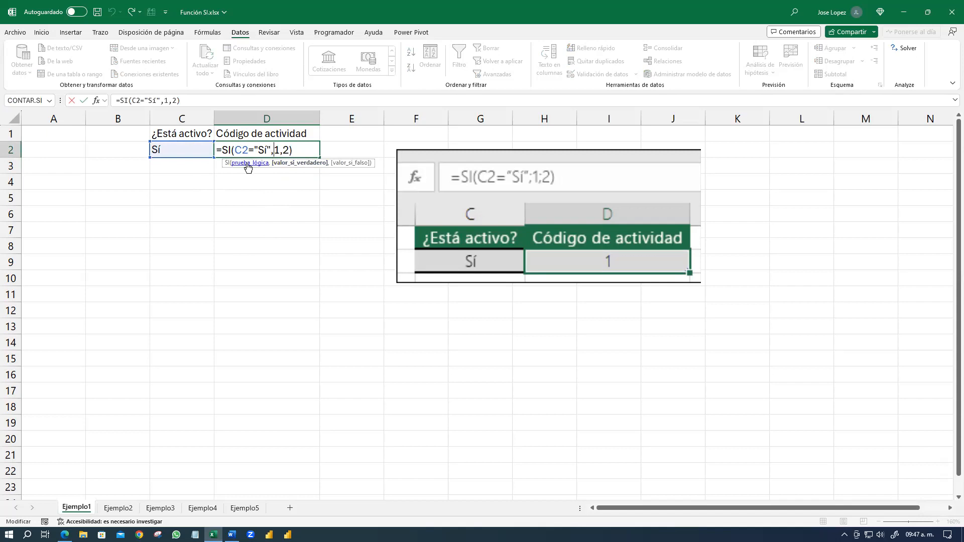
{"action": "left_click", "coordinate": [248, 163]}
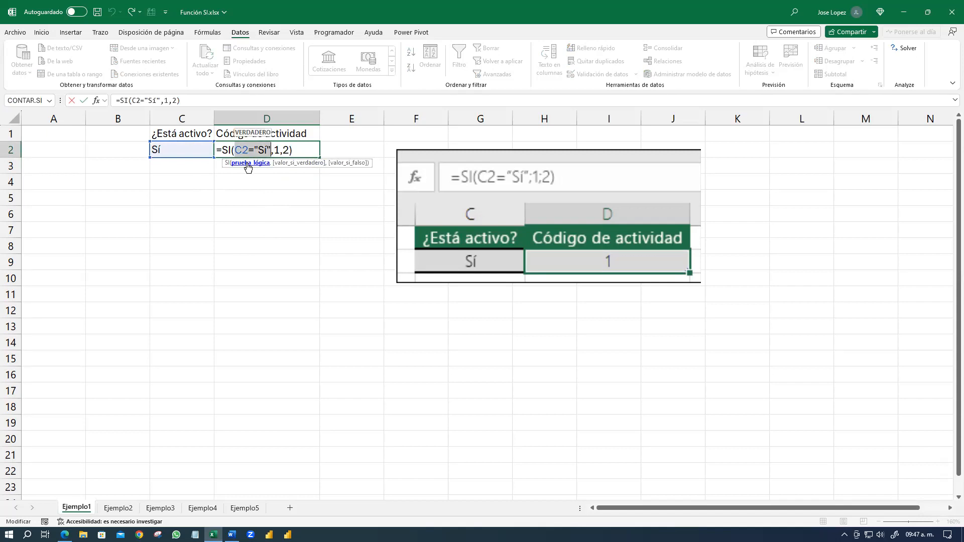
{"action": "left_click", "coordinate": [286, 164]}
{"action": "left_click", "coordinate": [341, 164]}
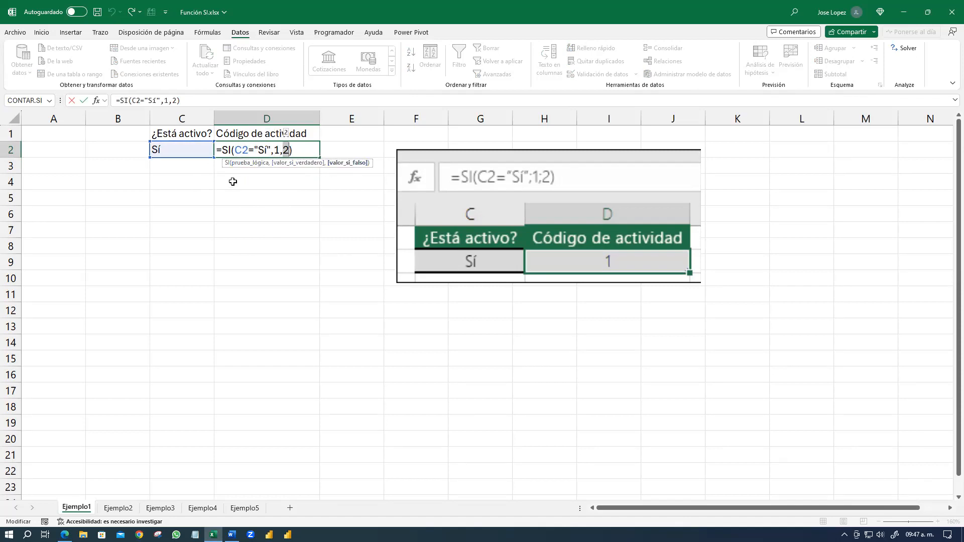
{"action": "key", "text": "Return"}
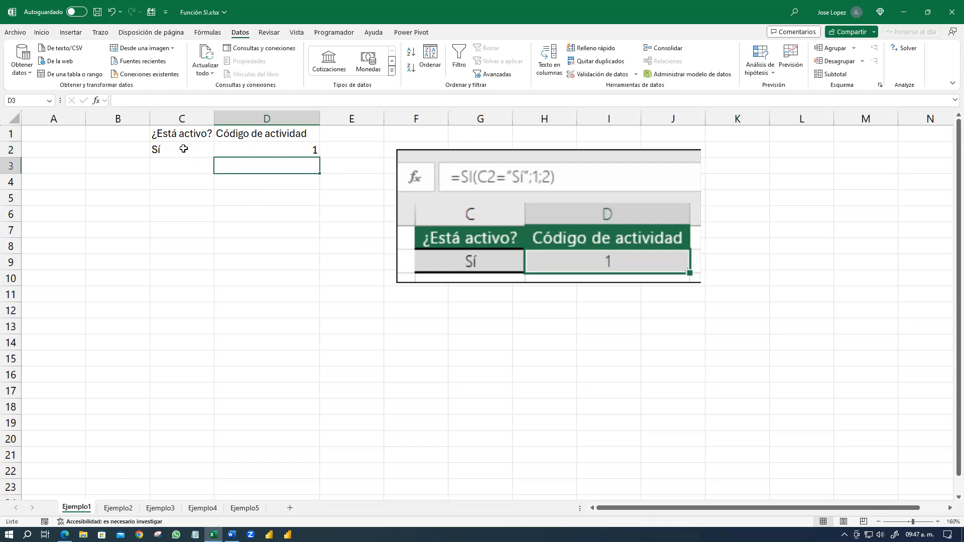
Choose No in C2 and review the logical test and value-if-false arguments of the formula in D2.
{"action": "left_click", "coordinate": [185, 148]}
{"action": "left_click", "coordinate": [219, 153]}
{"action": "left_click", "coordinate": [186, 171]}
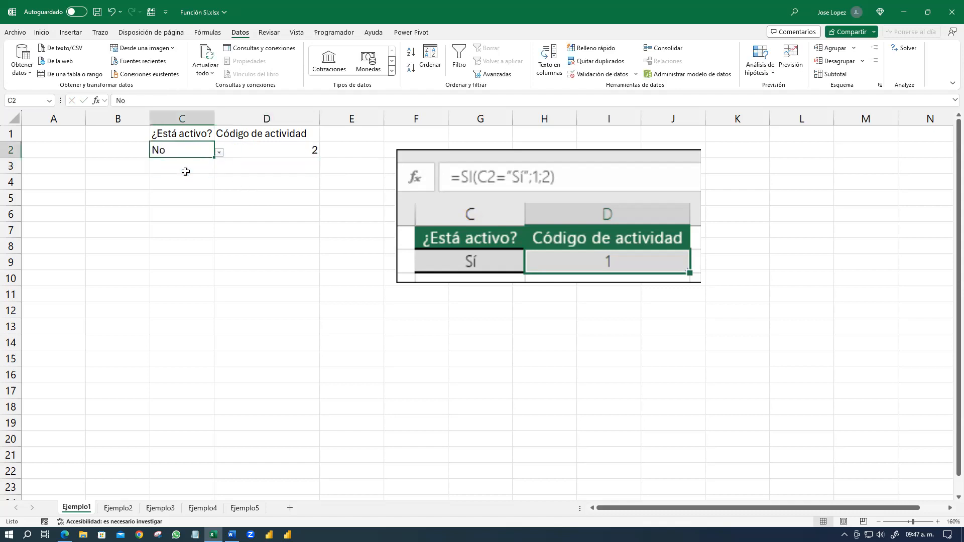
{"action": "left_click", "coordinate": [265, 152]}
{"action": "double_click", "coordinate": [265, 152]}
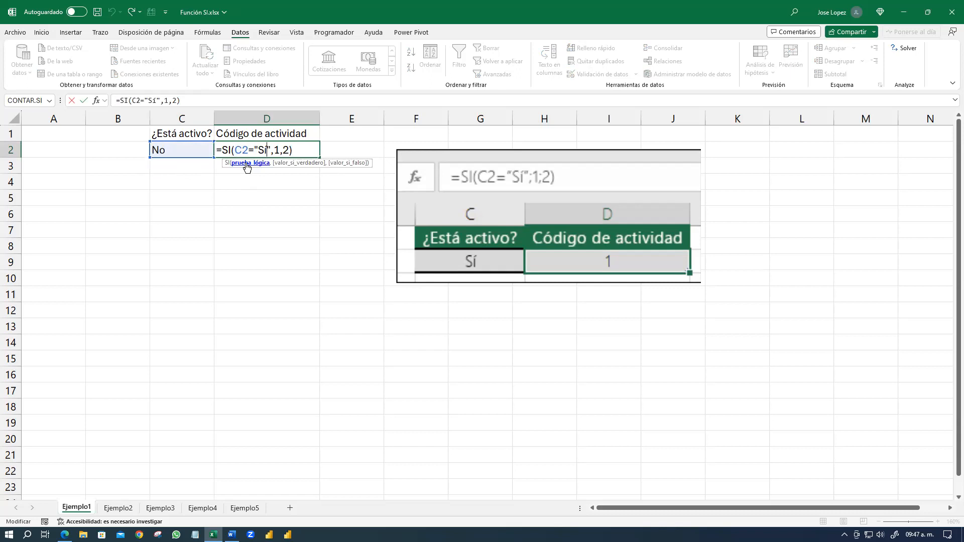
{"action": "left_click", "coordinate": [247, 164]}
{"action": "left_click", "coordinate": [337, 164]}
{"action": "key", "text": "Return"}
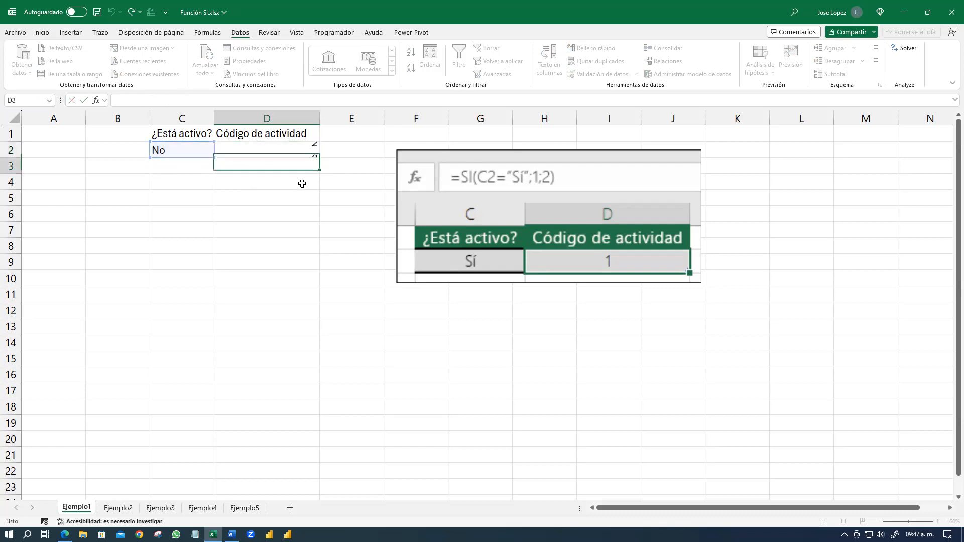
Copy the dropdown cell C2 from sheet Ejemplo1 into C2 on sheet Ejemplo2 and choose Sí there.
{"action": "left_click", "coordinate": [118, 508]}
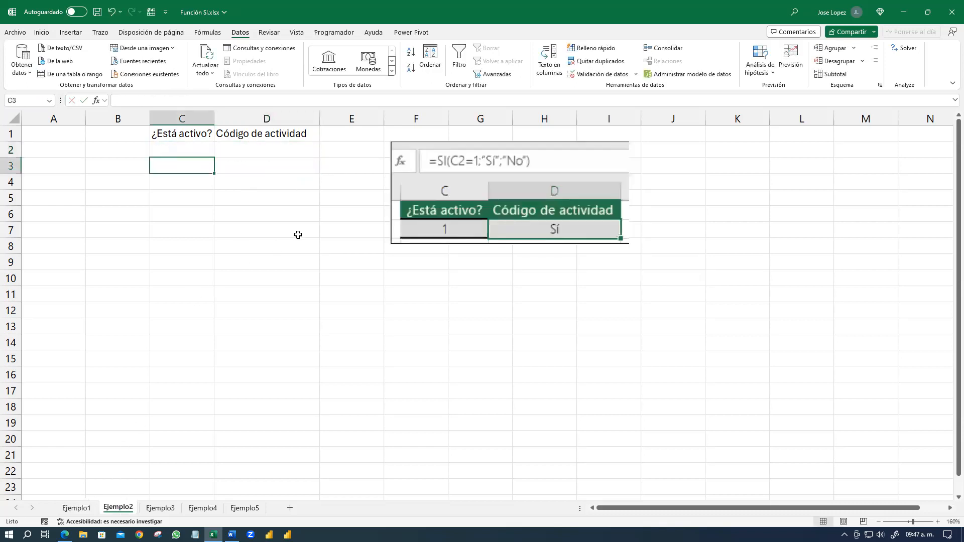
{"action": "left_click", "coordinate": [202, 151]}
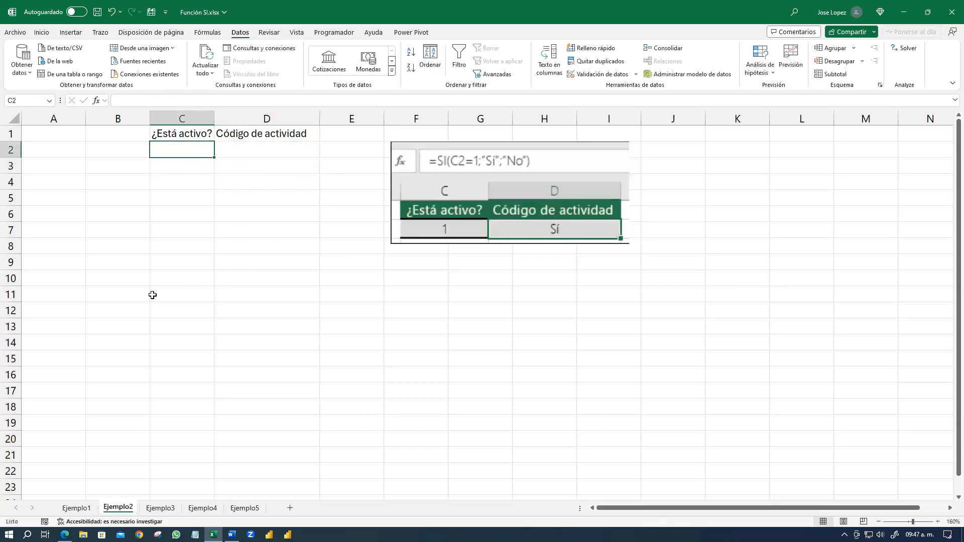
{"action": "left_click", "coordinate": [76, 508]}
{"action": "left_click", "coordinate": [201, 150]}
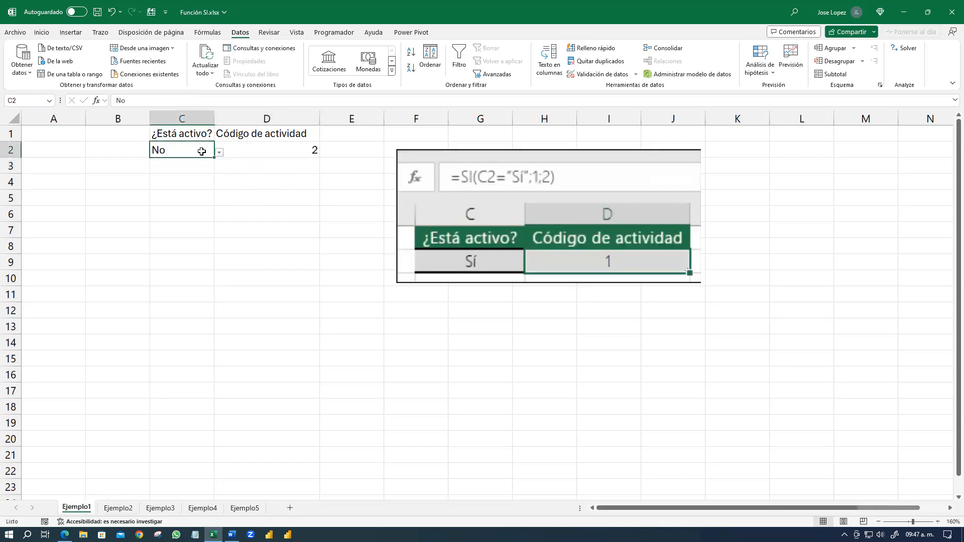
{"action": "key", "text": "ctrl+c"}
{"action": "left_click", "coordinate": [124, 511]}
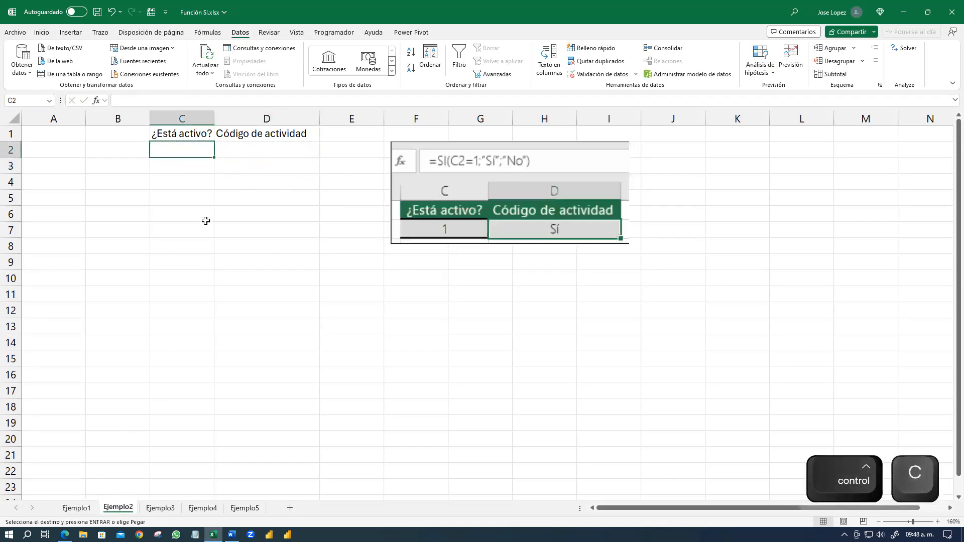
{"action": "key", "text": "ctrl+v"}
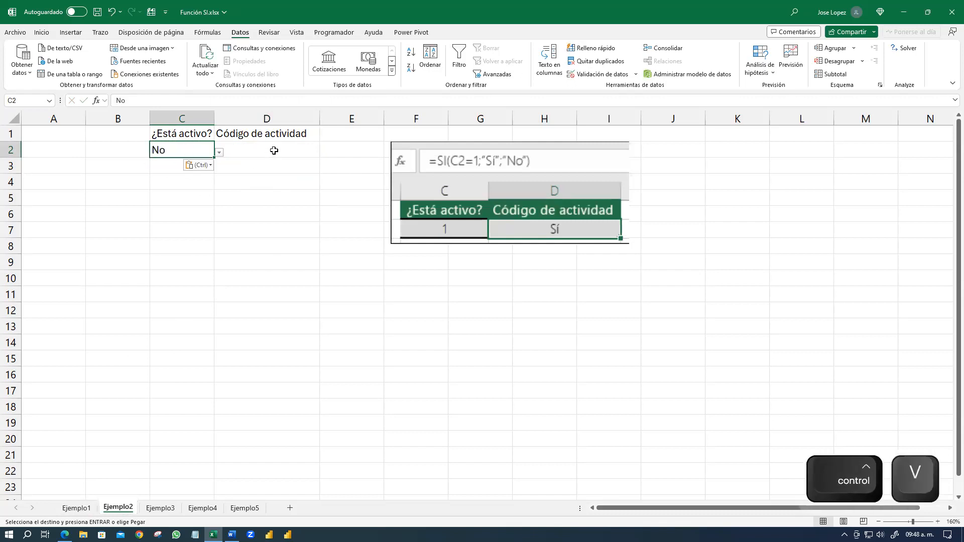
{"action": "left_click", "coordinate": [219, 153]}
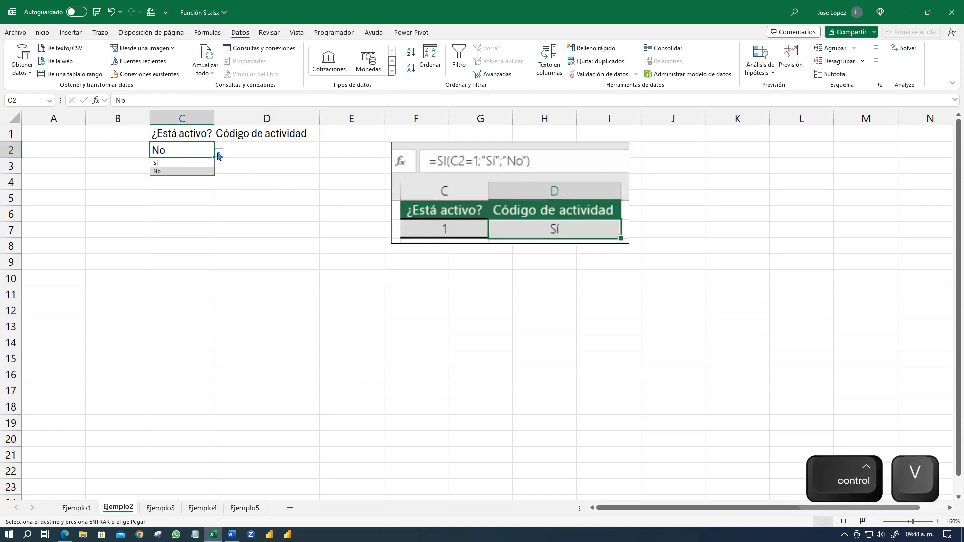
{"action": "left_click", "coordinate": [163, 163]}
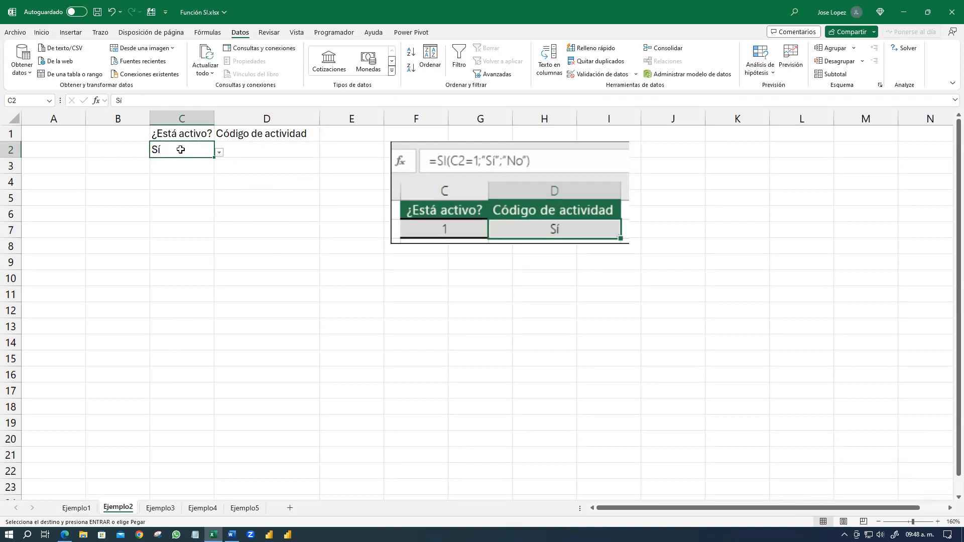
Change the source of the list validation in C2 on sheet Ejemplo2 to 1,2.
{"action": "left_click", "coordinate": [586, 75]}
{"action": "left_click_drag", "start_coordinate": [221, 267], "coordinate": [155, 261]}
{"action": "type", "text": "1,2"}
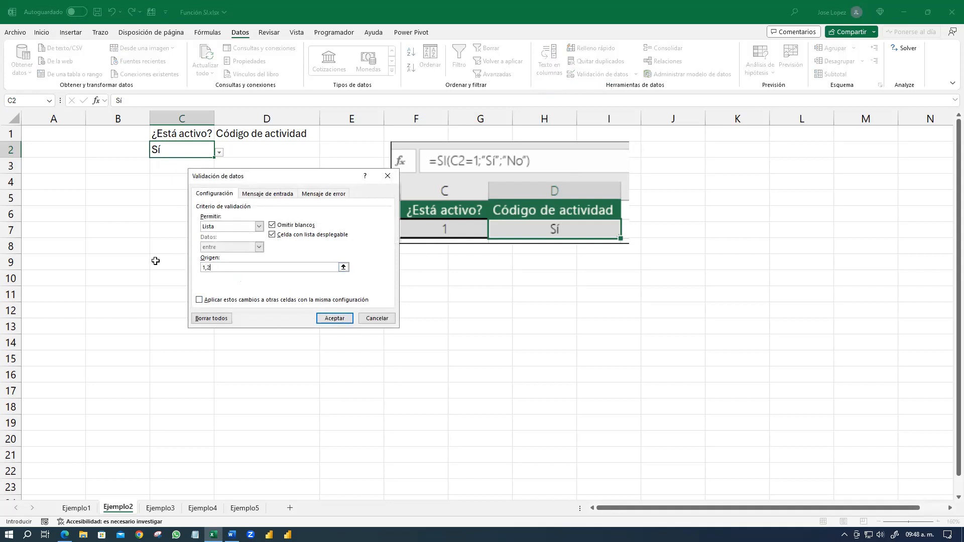
{"action": "left_click", "coordinate": [334, 319]}
{"action": "left_click", "coordinate": [126, 167]}
{"action": "mouse_move", "coordinate": [121, 207]}
{"action": "left_mouse_down"}
{"action": "mouse_move", "coordinate": [119, 187]}
{"action": "mouse_move", "coordinate": [118, 228]}
{"action": "mouse_move", "coordinate": [107, 201]}
{"action": "left_mouse_up"}
{"action": "left_click", "coordinate": [182, 148]}
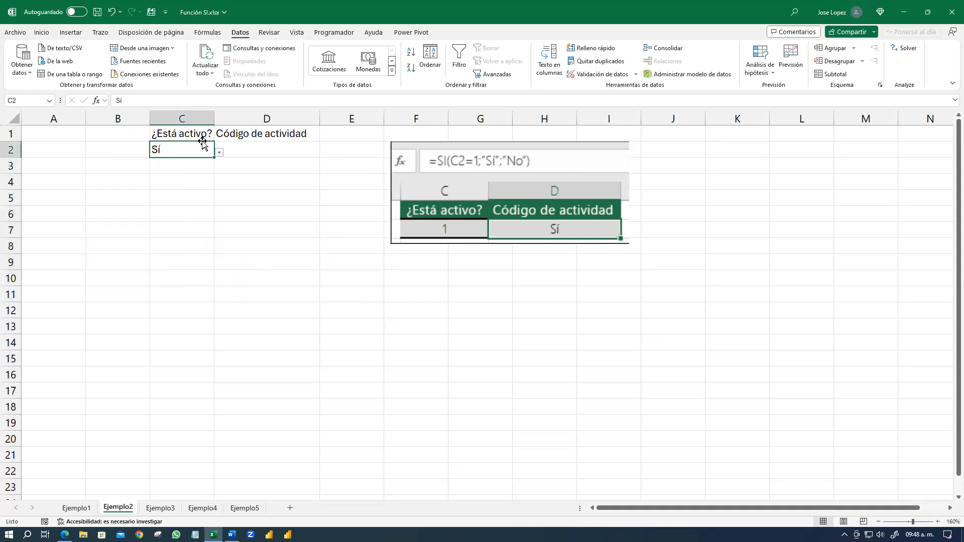
Test the dropdown list in C2 by choosing 2, and set the cell to 1.
{"action": "left_click", "coordinate": [220, 152]}
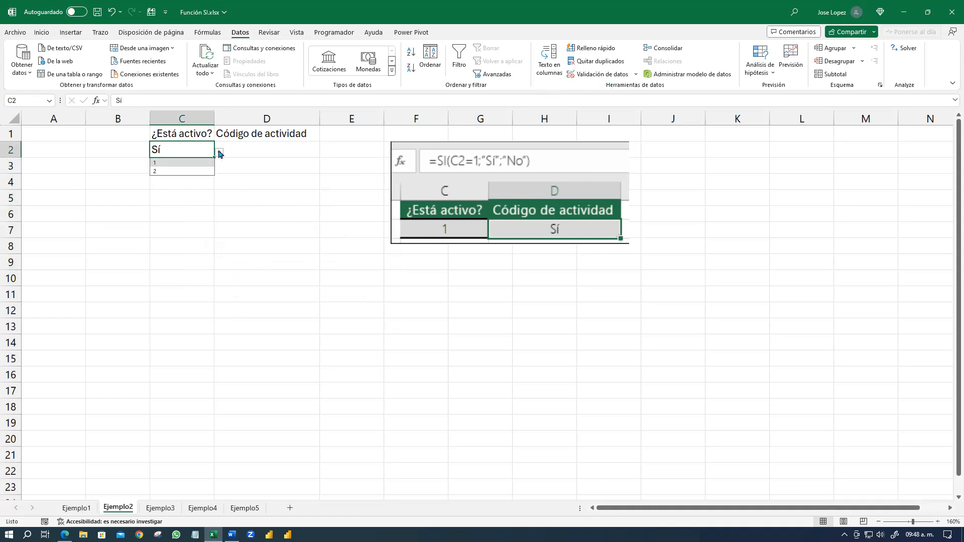
{"action": "left_click", "coordinate": [182, 175]}
{"action": "left_click", "coordinate": [220, 153]}
{"action": "left_click", "coordinate": [201, 165]}
Enter the formula =SI(C2=1,"Sí","No") in cell D2 of sheet Ejemplo2.
{"action": "left_click", "coordinate": [266, 149]}
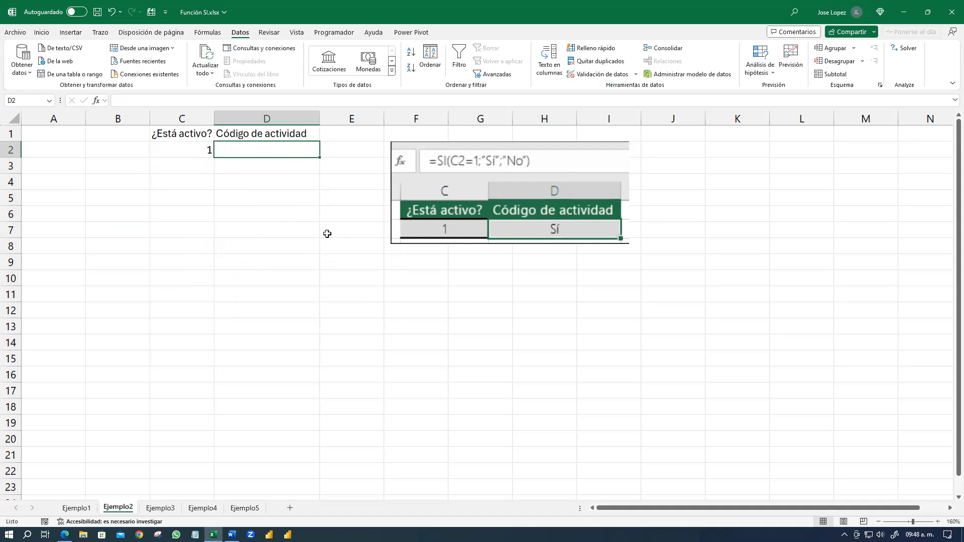
{"action": "type", "text": "=si"}
{"action": "key", "text": "Tab"}
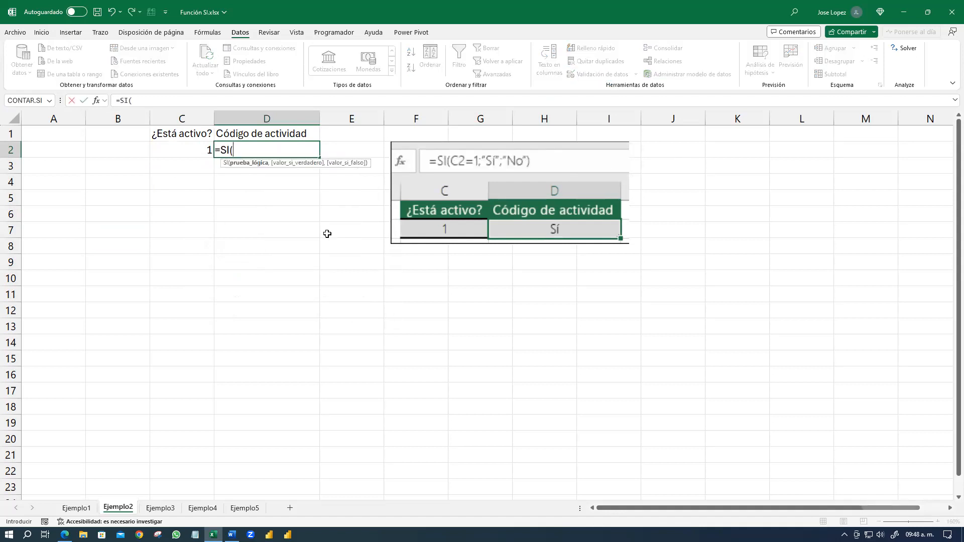
{"action": "key", "text": "Left"}
{"action": "type", "text": "=1,"}
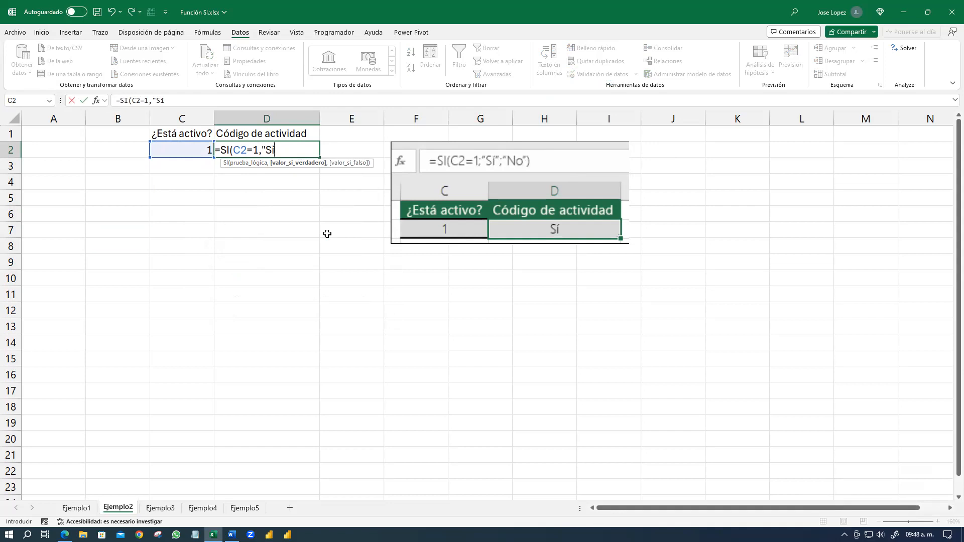
{"action": "type", "text": "\"Sí\",\"No"}
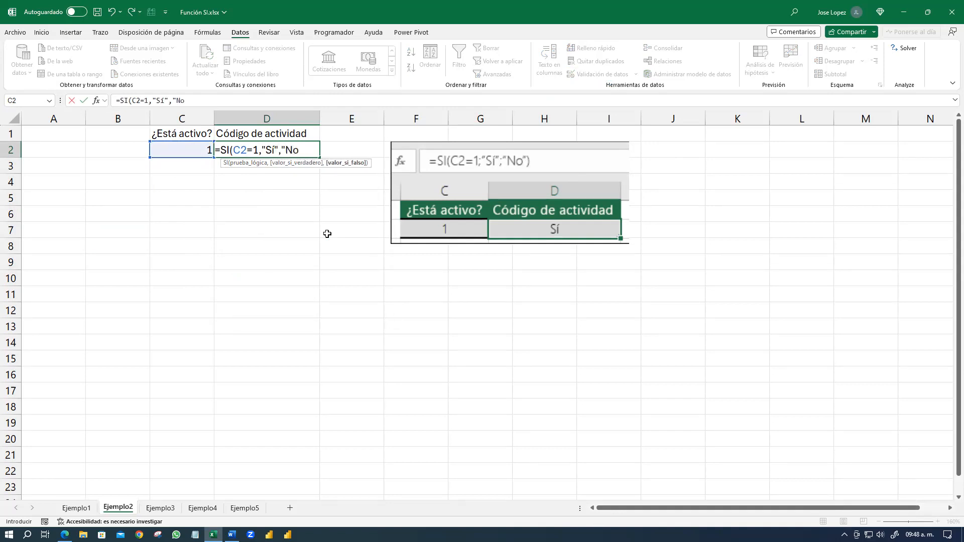
{"action": "type", "text": "\")"}
{"action": "key", "text": "Return"}
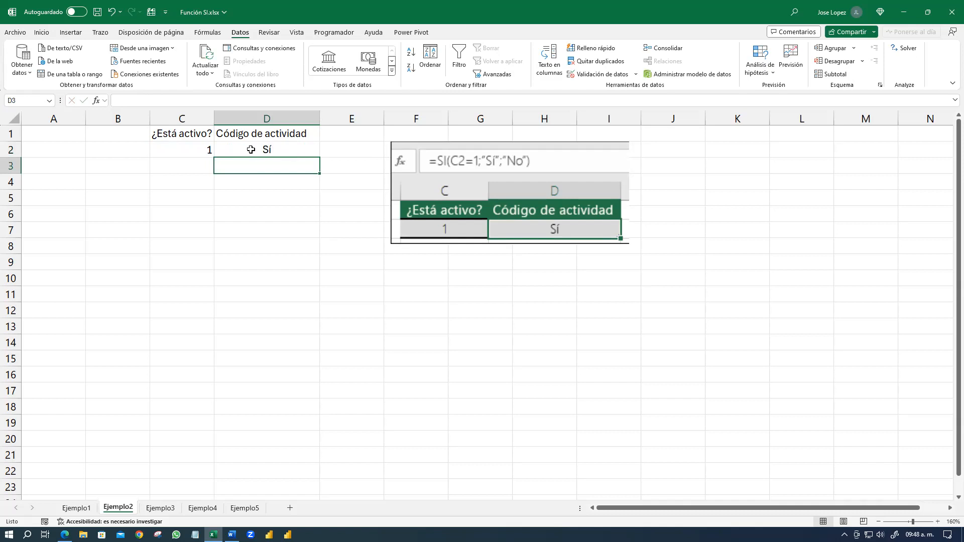
Choose 2 from the dropdown in C2 to test the SI formula on sheet Ejemplo2.
{"action": "left_click", "coordinate": [203, 150]}
{"action": "left_click", "coordinate": [220, 153]}
{"action": "left_click", "coordinate": [191, 169]}
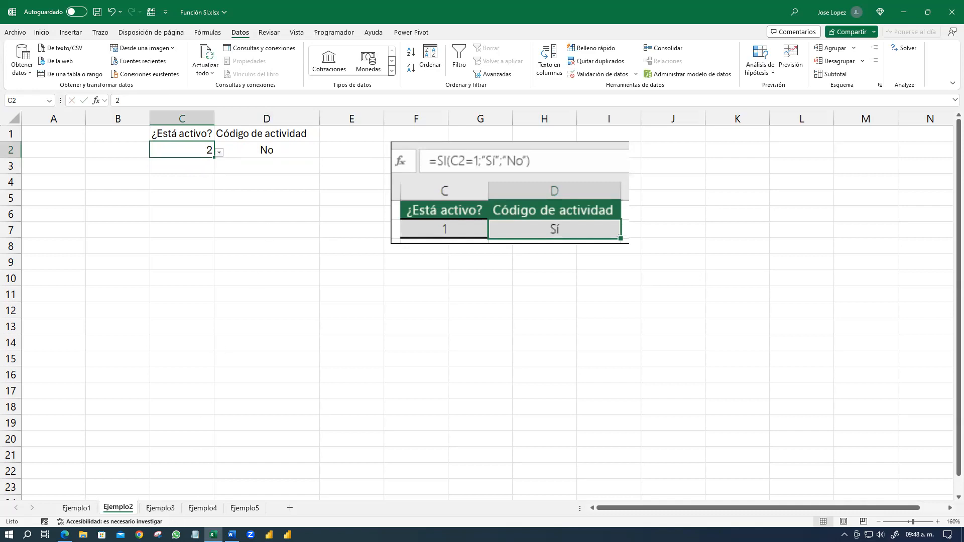
Switch to the SI function article in the browser, read its budget comparison example, and return to the Excel workbook.
{"action": "left_click", "coordinate": [64, 534]}
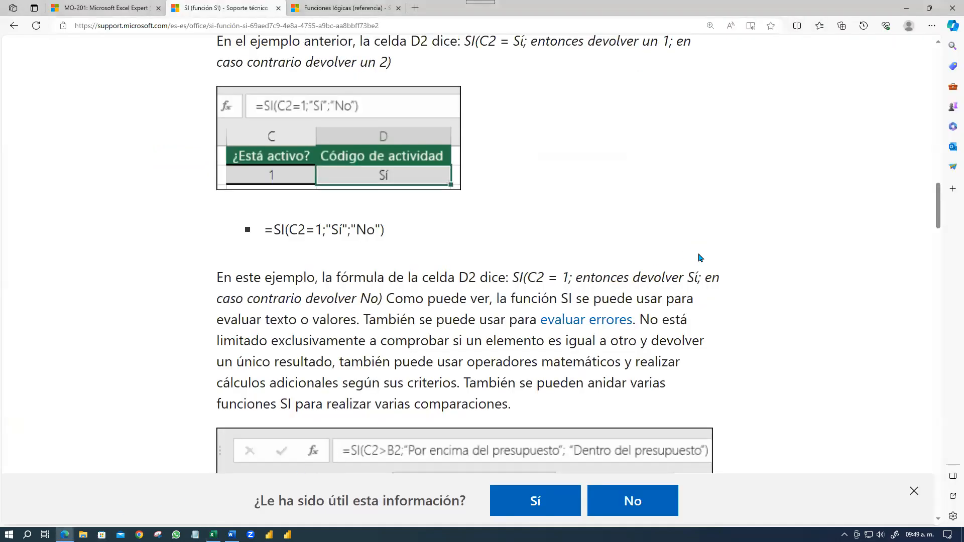
{"action": "scroll", "coordinate": [722, 256], "scroll_direction": "down", "scroll_amount": 1}
{"action": "scroll", "coordinate": [722, 256], "scroll_direction": "down", "scroll_amount": 3}
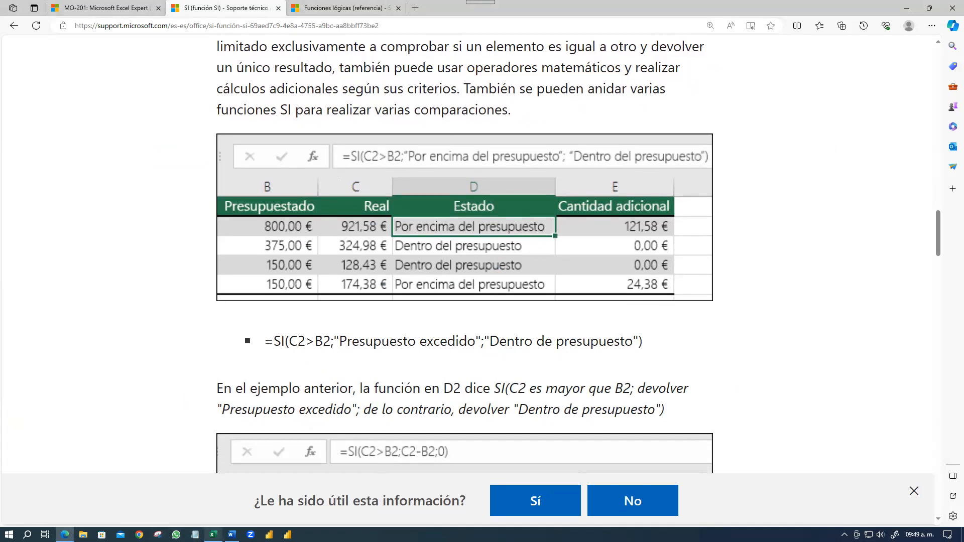
{"action": "left_click", "coordinate": [213, 535]}
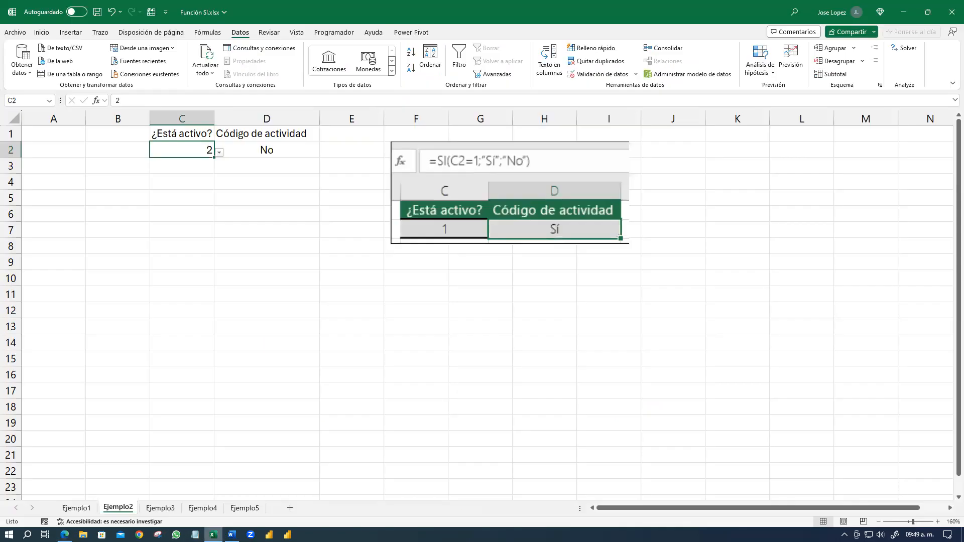
On sheet Ejemplo3, begin the D2 formula =SI(C2>B2,"Por encima del presupuesto", leaving the value-if-false argument open.
{"action": "left_click", "coordinate": [161, 508]}
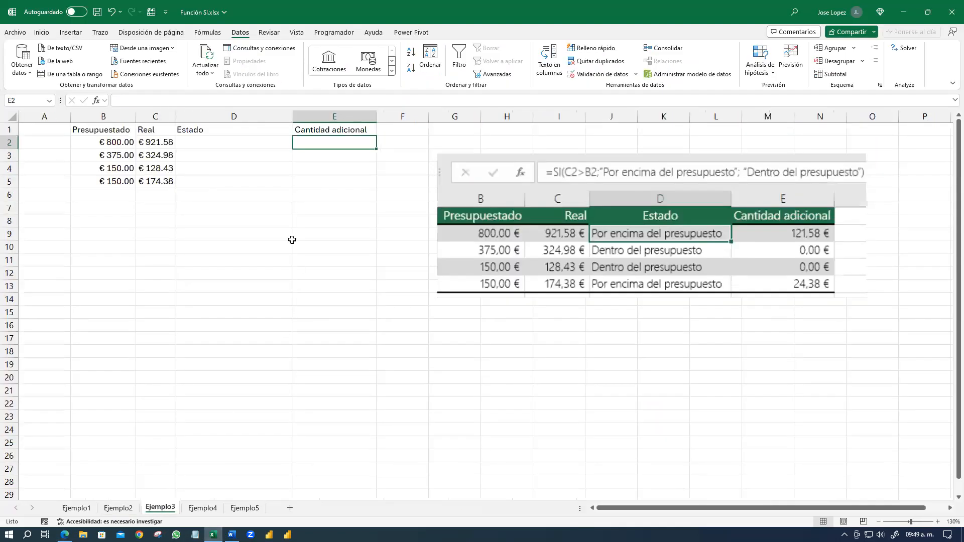
{"action": "left_click", "coordinate": [240, 143]}
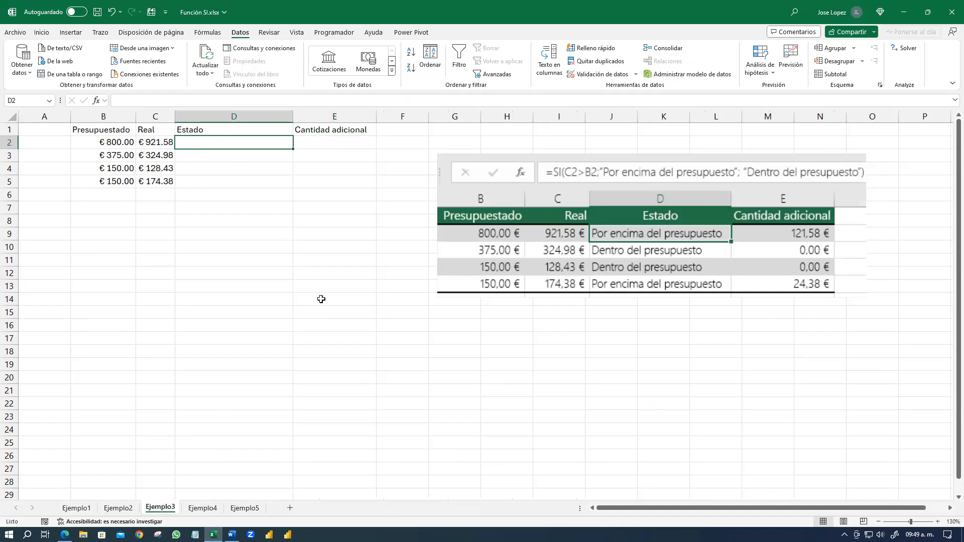
{"action": "type", "text": "=si"}
{"action": "key", "text": "Tab"}
{"action": "key", "text": "Left"}
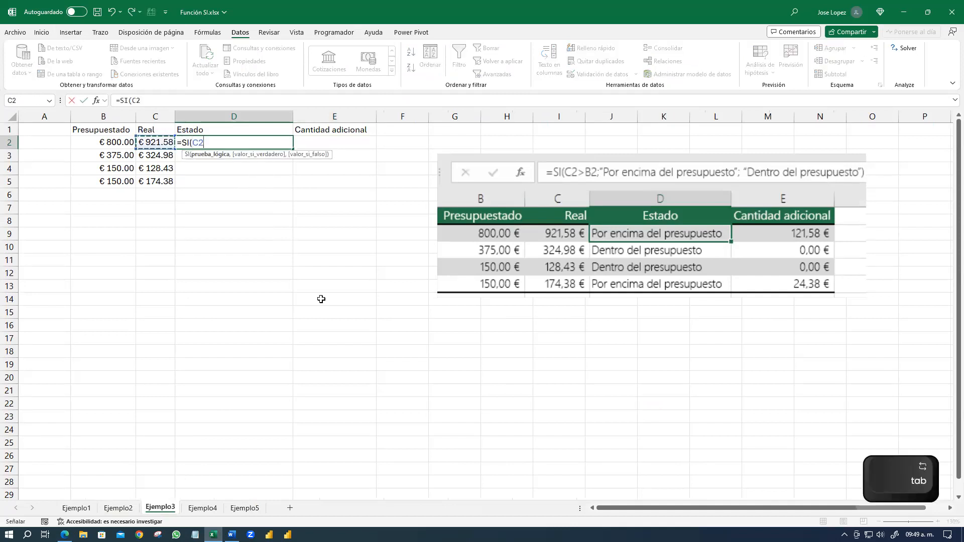
{"action": "type", "text": ">"}
{"action": "key", "text": "Left"}
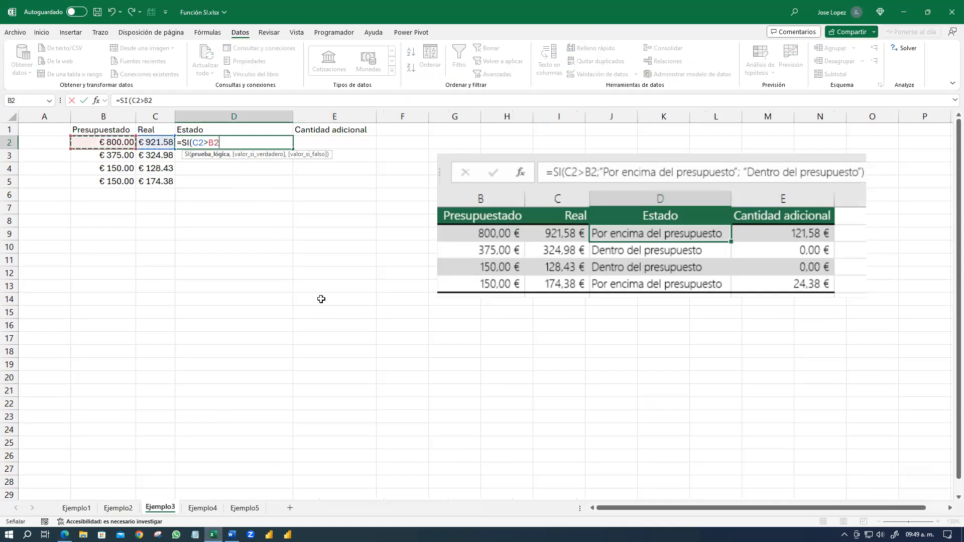
{"action": "type", "text": ",\"Por encima del presupuestop"}
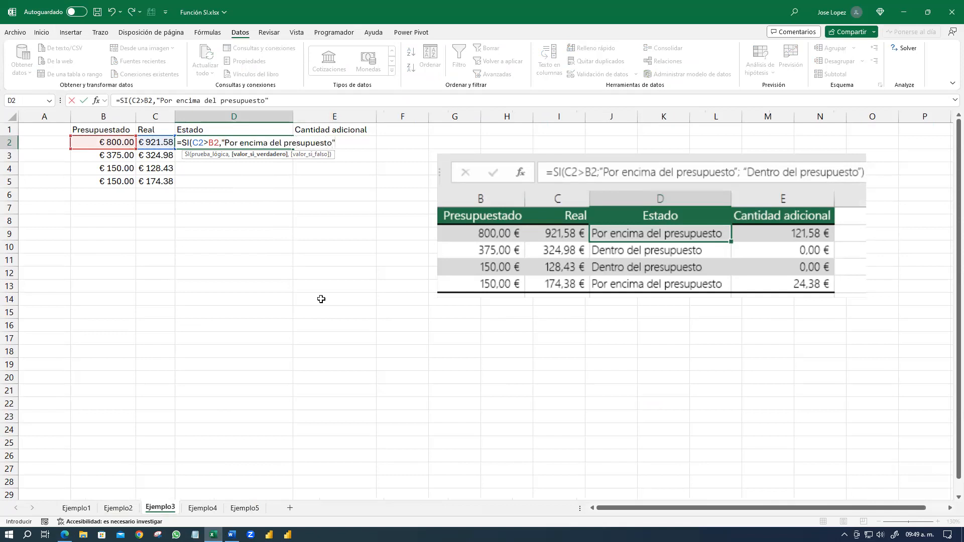
{"action": "type", "text": ","}
Copy the phrase Por encima del presupuesto" within the D2 formula and paste it as the value-if-false argument.
{"action": "key", "text": "Left"}
{"action": "key", "text": "Right"}
{"action": "key", "text": "F2"}
{"action": "key", "text": "BackSpace"}
{"action": "key", "text": "BackSpace"}
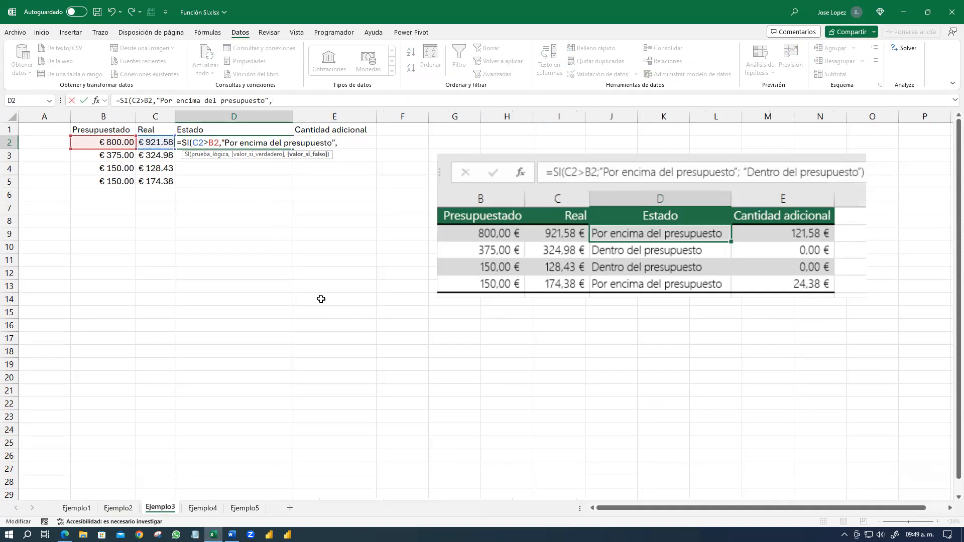
{"action": "key", "text": "ctrl+shift+Left"}
{"action": "key", "text": "ctrl+shift+Left"}
{"action": "key", "text": "ctrl+shift+Left"}
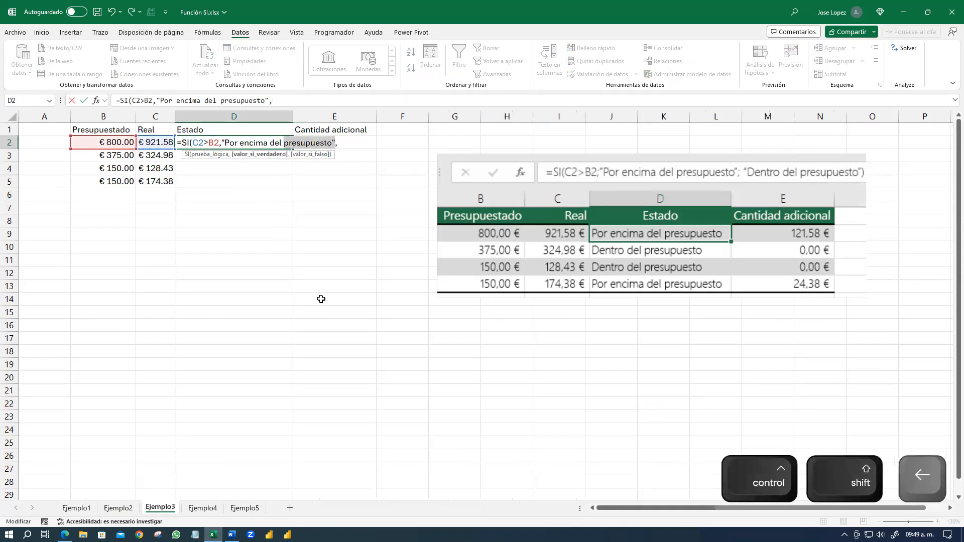
{"action": "key", "text": "ctrl+shift+Left"}
{"action": "key", "text": "ctrl+shift+Left"}
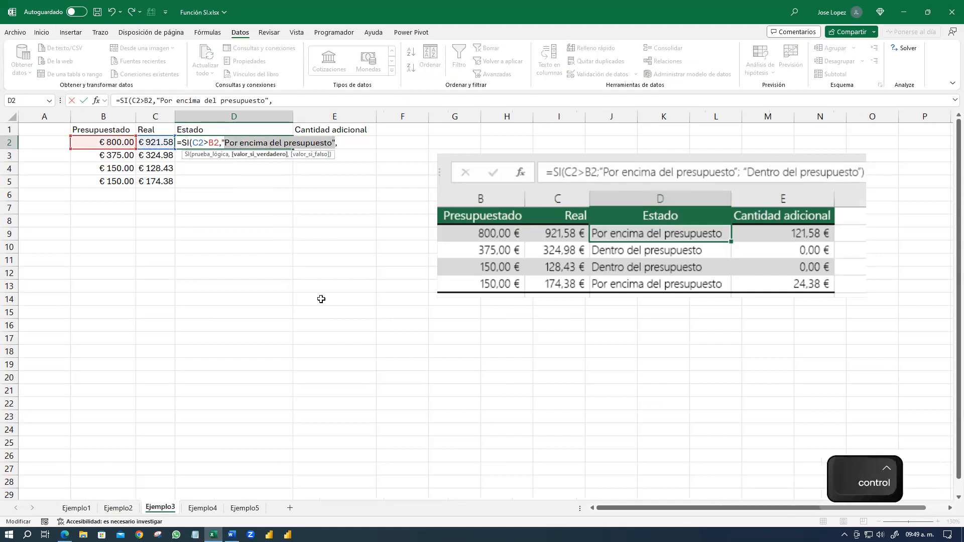
{"action": "key", "text": "ctrl+c"}
{"action": "key", "text": "End"}
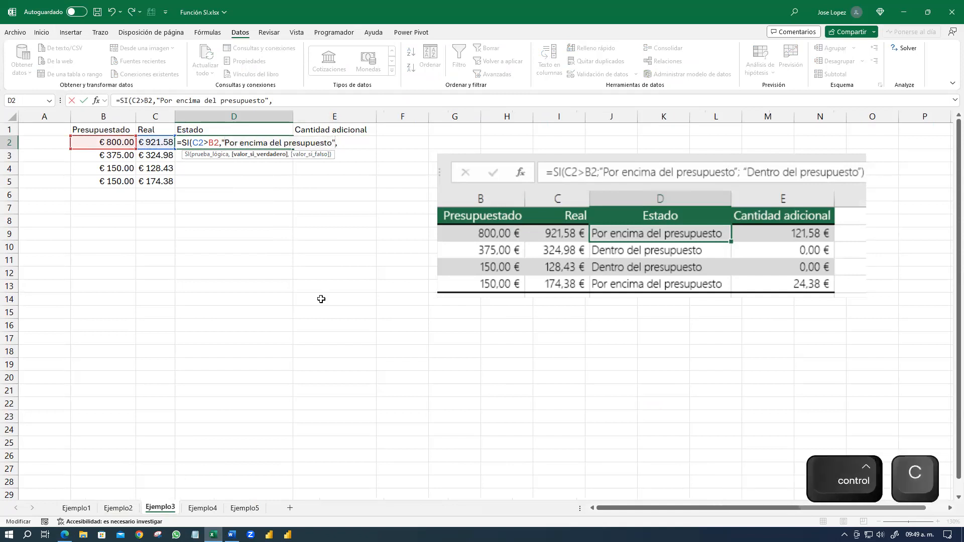
{"action": "key", "text": "ctrl+v"}
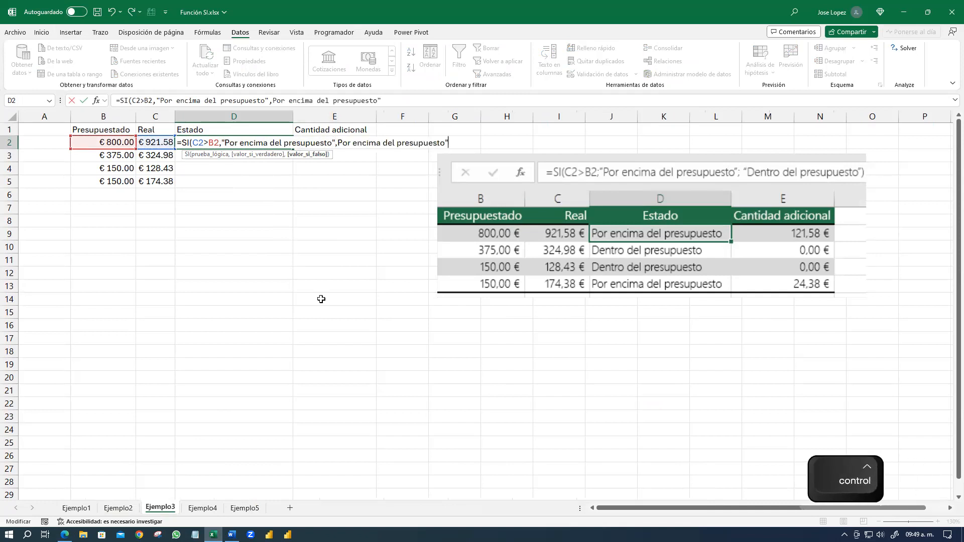
Change the pasted value-if-false argument in D2 to "Dentro del presupuesto" and close the SI formula.
{"action": "left_click", "coordinate": [337, 144]}
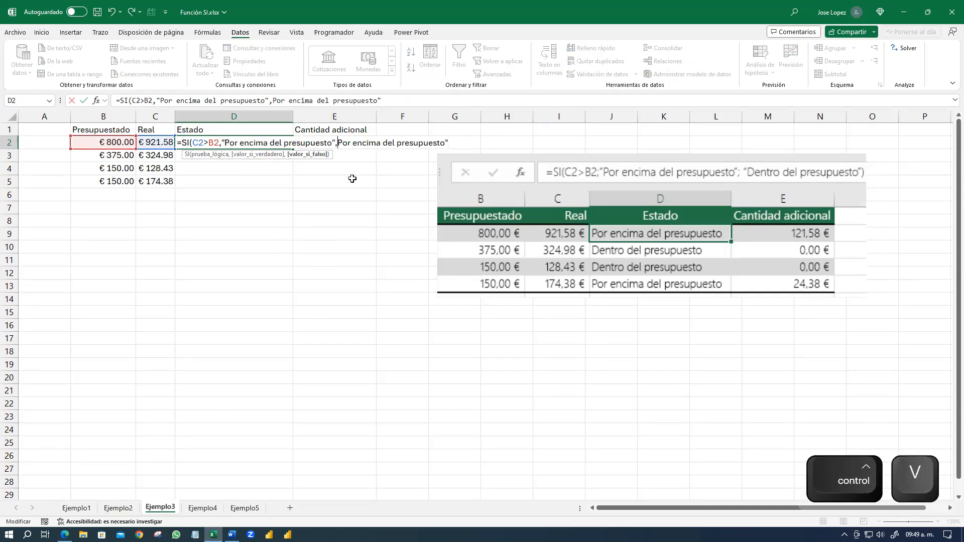
{"action": "type", "text": "\""}
{"action": "key", "text": "Delete"}
{"action": "key", "text": "Delete"}
{"action": "key", "text": "Delete"}
{"action": "key", "text": "Delete"}
{"action": "key", "text": "Delete"}
{"action": "key", "text": "Delete"}
{"action": "key", "text": "Delete"}
{"action": "key", "text": "Delete"}
{"action": "key", "text": "Delete"}
{"action": "key", "text": "Delete"}
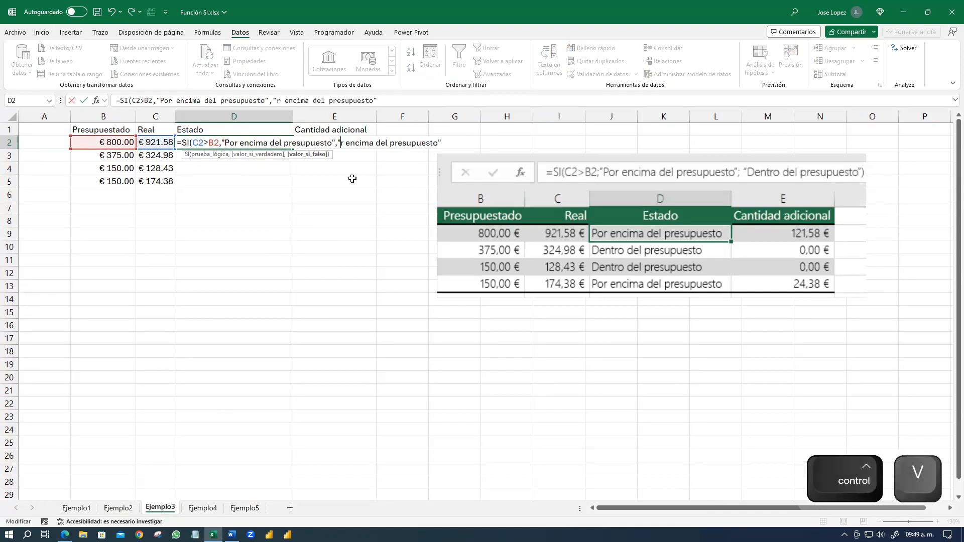
{"action": "type", "text": "Dentro"}
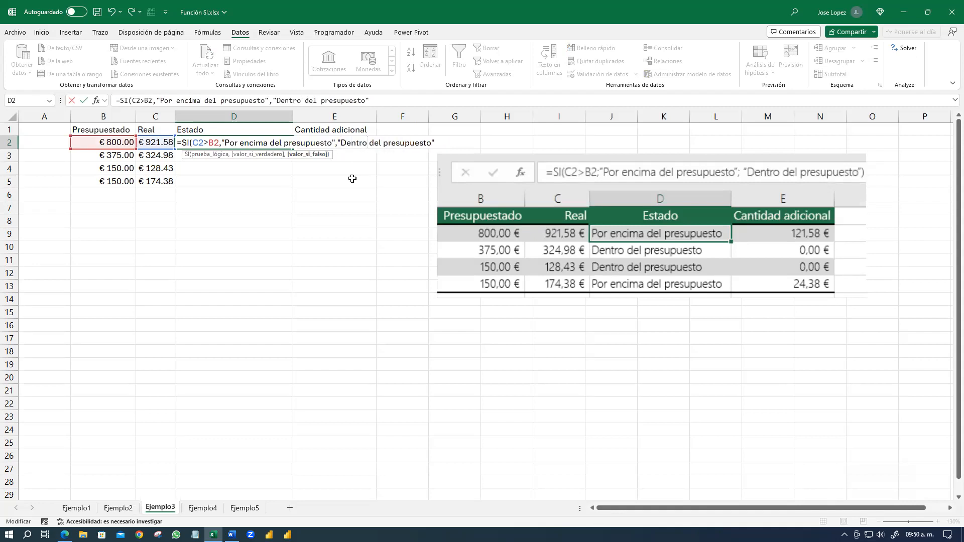
{"action": "left_click", "coordinate": [447, 142]}
Fill the Estado formula from D2 down to D5 on sheet Ejemplo3.
{"action": "left_click", "coordinate": [269, 143]}
{"action": "double_click", "coordinate": [269, 143]}
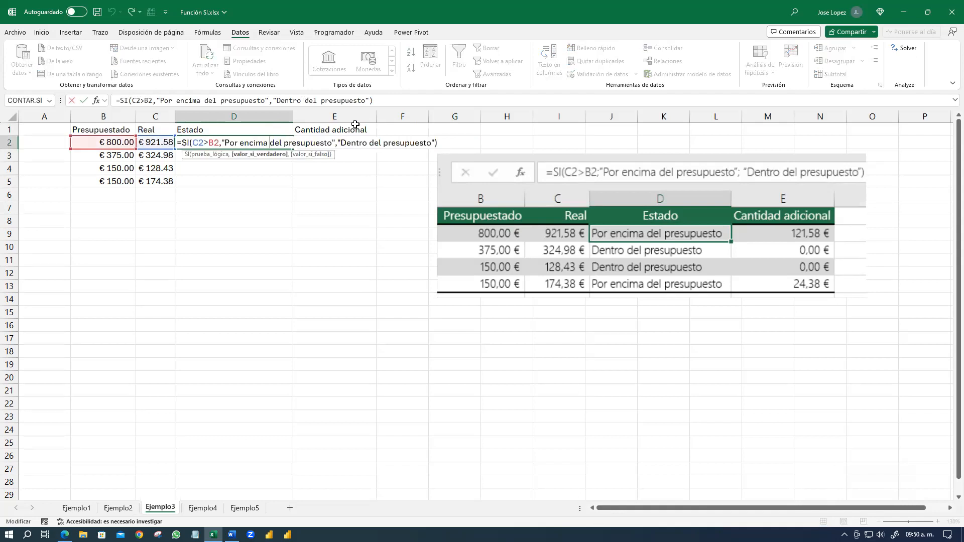
{"action": "key", "text": "Escape"}
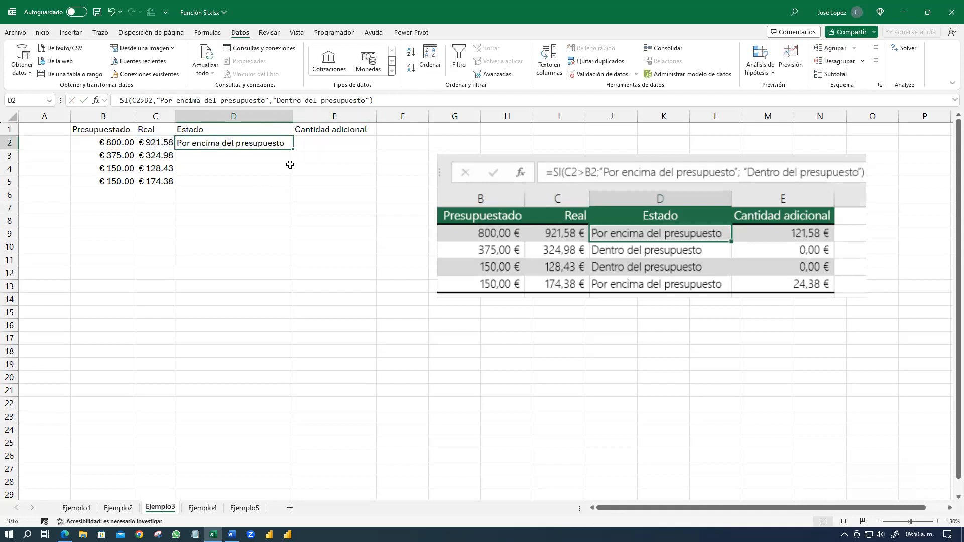
{"action": "double_click", "coordinate": [292, 149]}
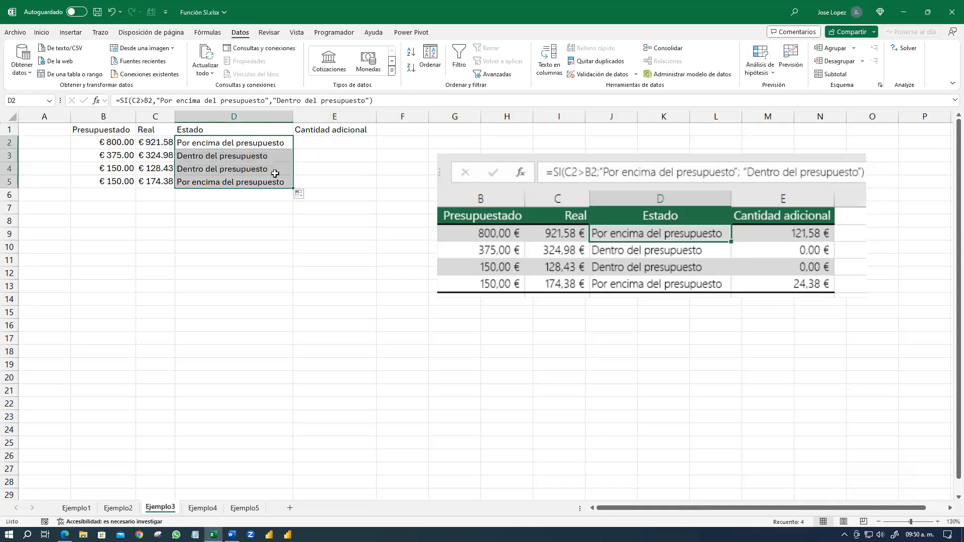
Inspect the logical test and value-if-true arguments of the SI formula in D2, leaving the formula as is.
{"action": "left_click", "coordinate": [248, 144]}
{"action": "double_click", "coordinate": [236, 144]}
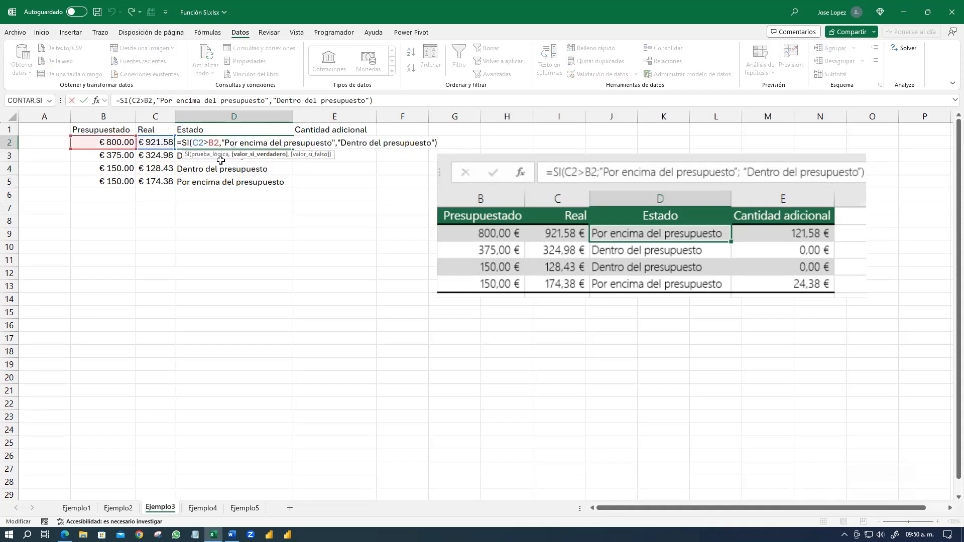
{"action": "left_click", "coordinate": [209, 156]}
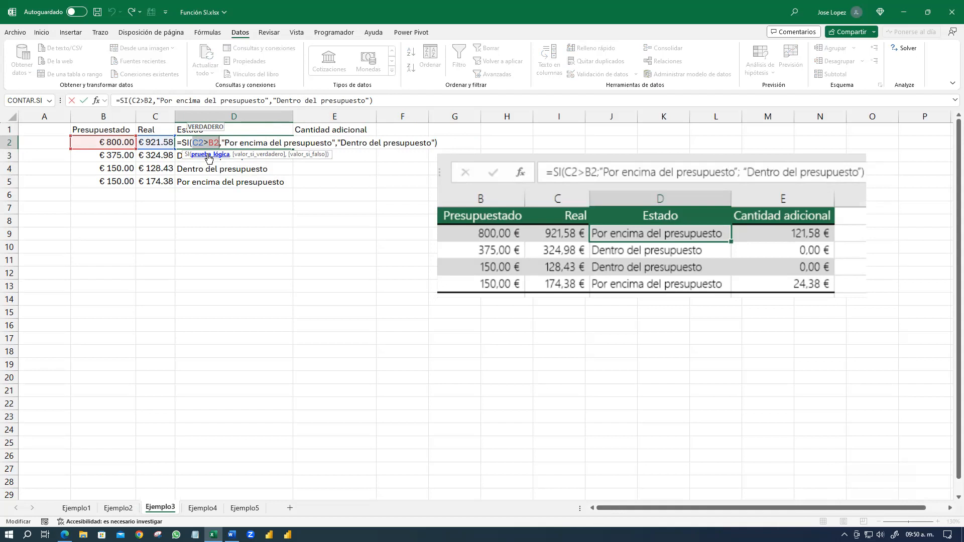
{"action": "left_click", "coordinate": [244, 155]}
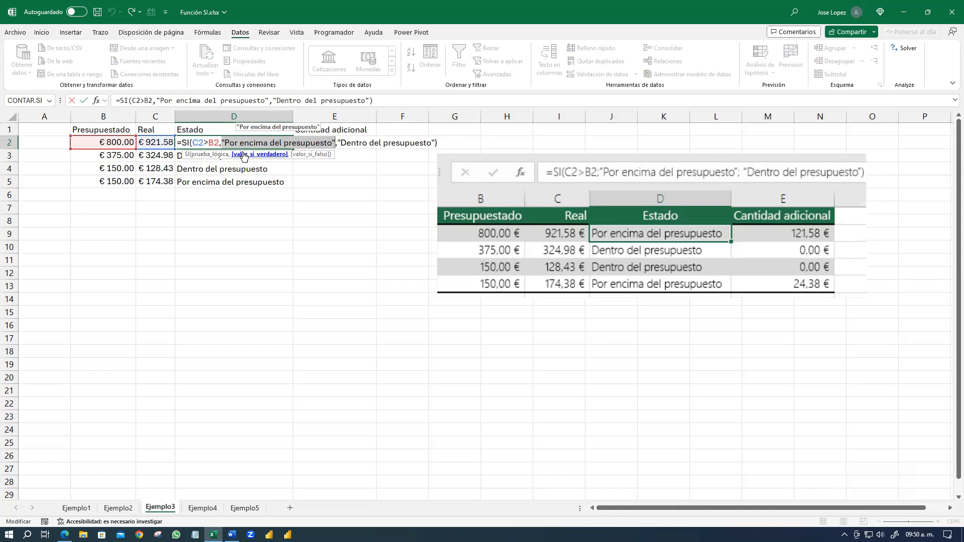
{"action": "key", "text": "Escape"}
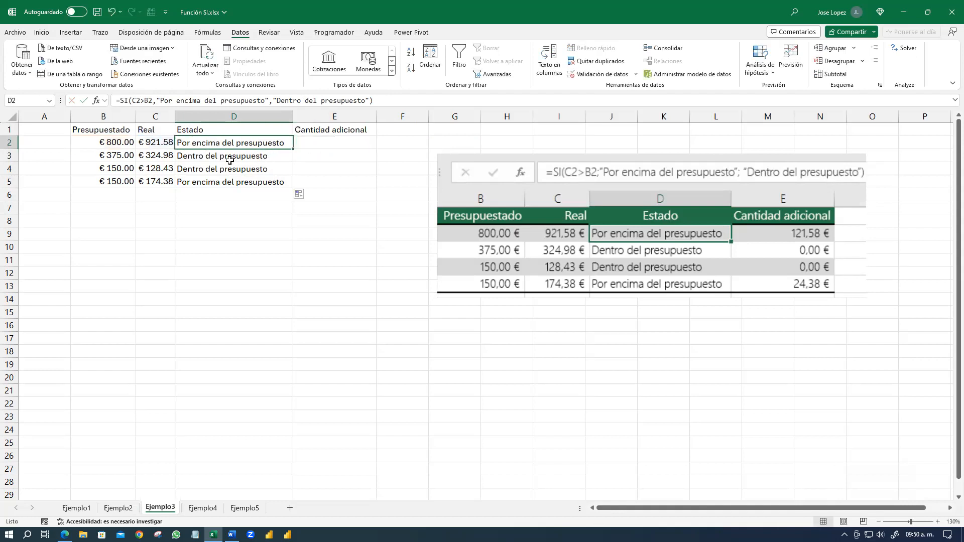
Inspect the logical test and value-if-false arguments of the SI formula in D3, leaving the formula as is.
{"action": "double_click", "coordinate": [201, 156]}
{"action": "left_click", "coordinate": [202, 169]}
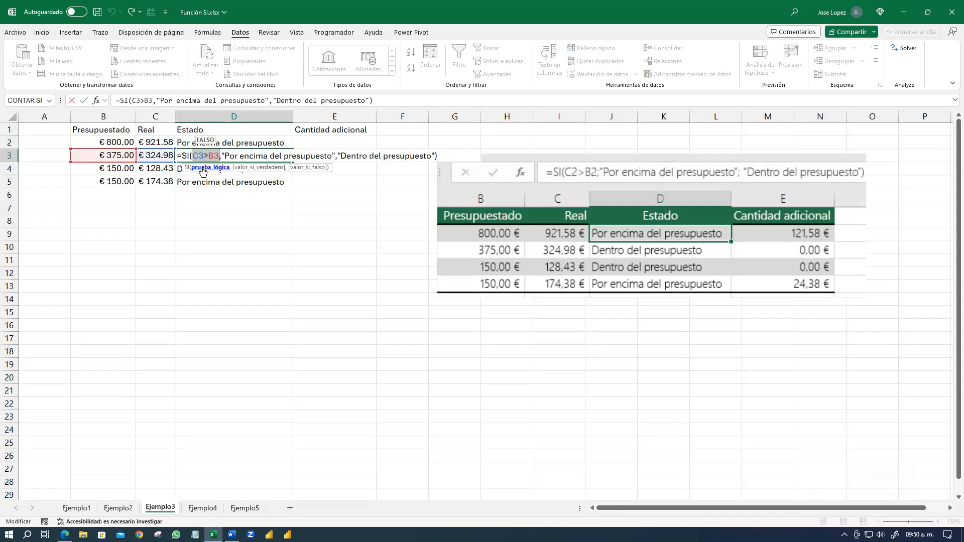
{"action": "left_click", "coordinate": [307, 168]}
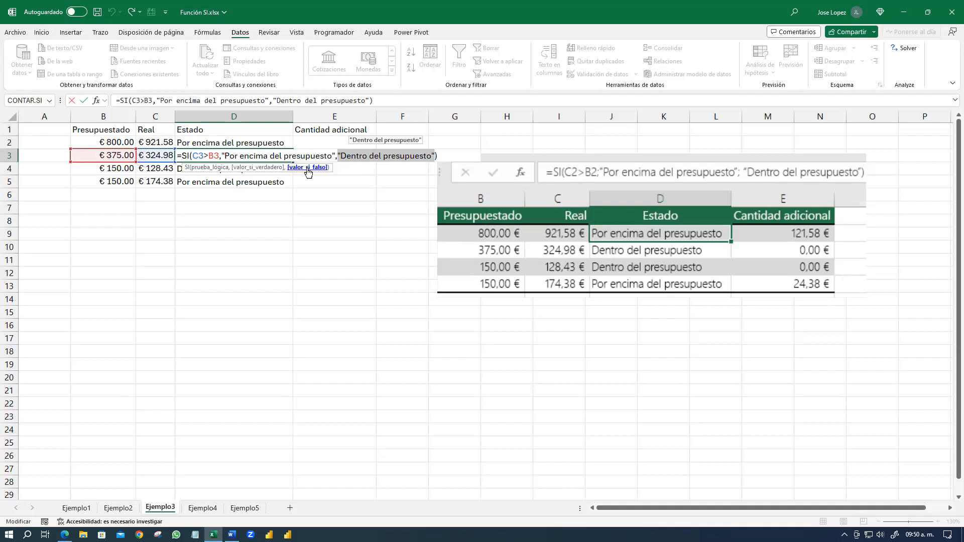
{"action": "key", "text": "Escape"}
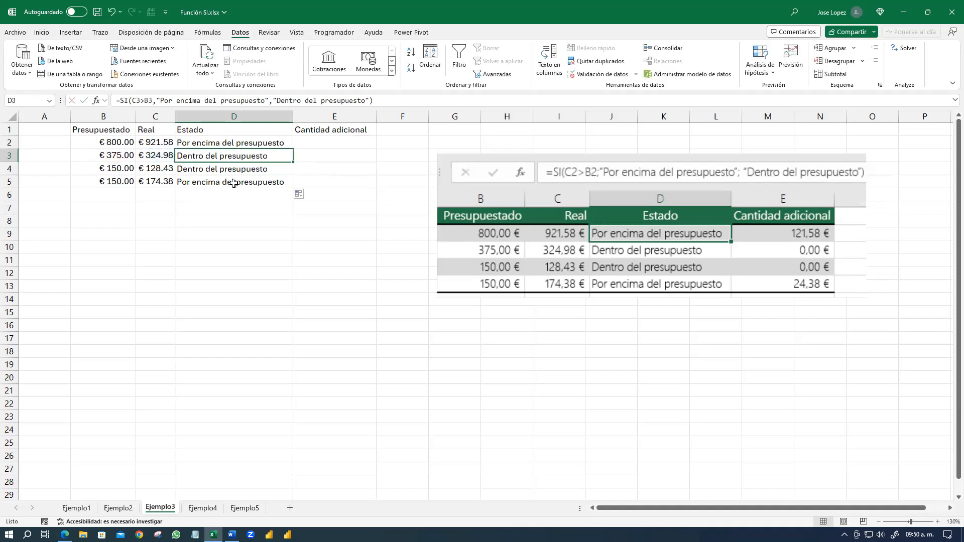
Switch to the SI function article in the browser, read the =SI(C2>B2;C2-B2;0) example, and return to the Excel workbook.
{"action": "left_click", "coordinate": [64, 534]}
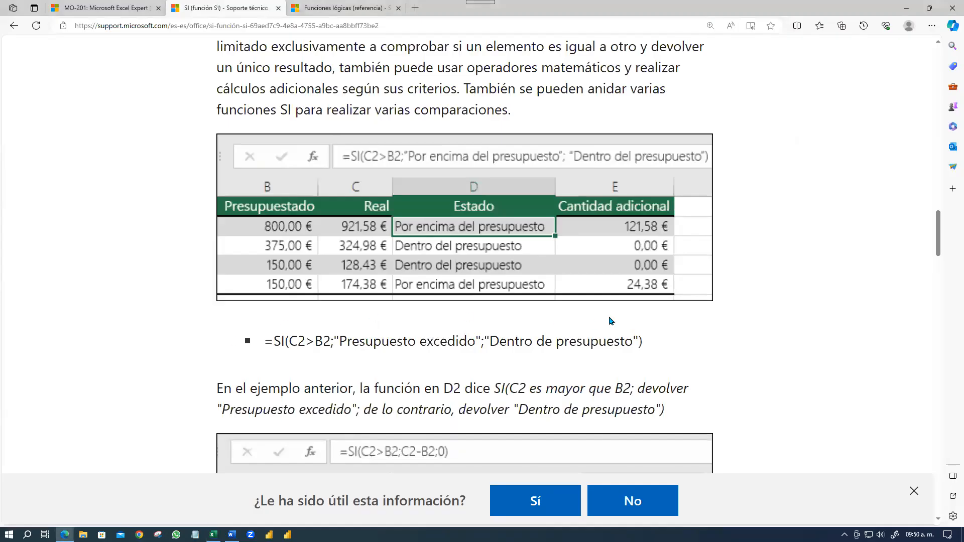
{"action": "scroll", "coordinate": [733, 300], "scroll_direction": "down", "scroll_amount": 5}
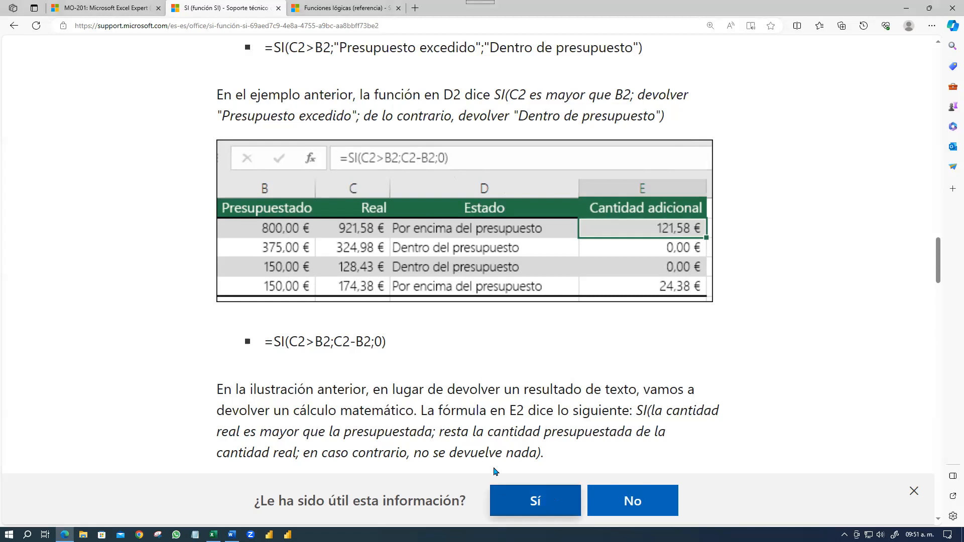
{"action": "left_click_drag", "start_coordinate": [421, 455], "coordinate": [542, 456]}
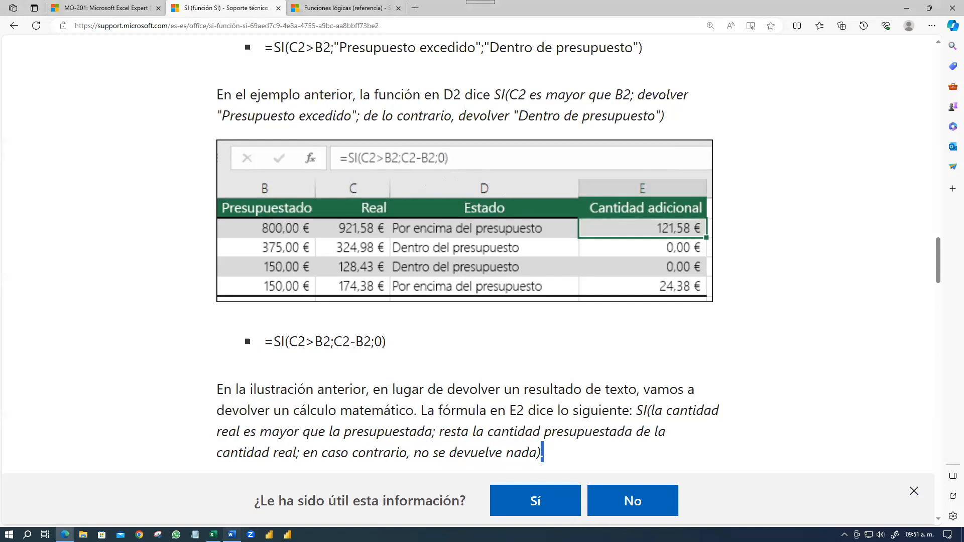
{"action": "left_click", "coordinate": [213, 534]}
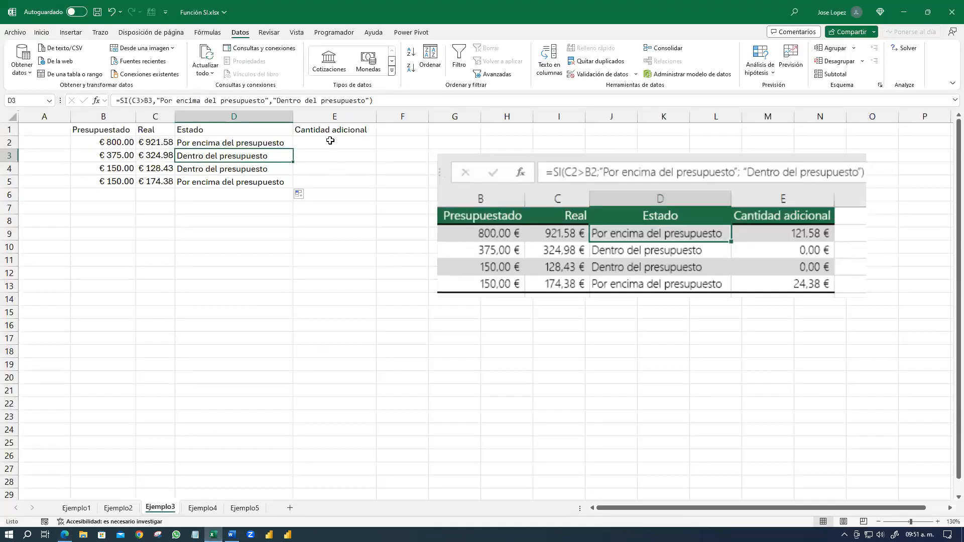
Begin an SI formula in D2 of sheet Ejemplo4 with the logical test C2>B2.
{"action": "left_click", "coordinate": [202, 507]}
{"action": "left_click", "coordinate": [231, 145]}
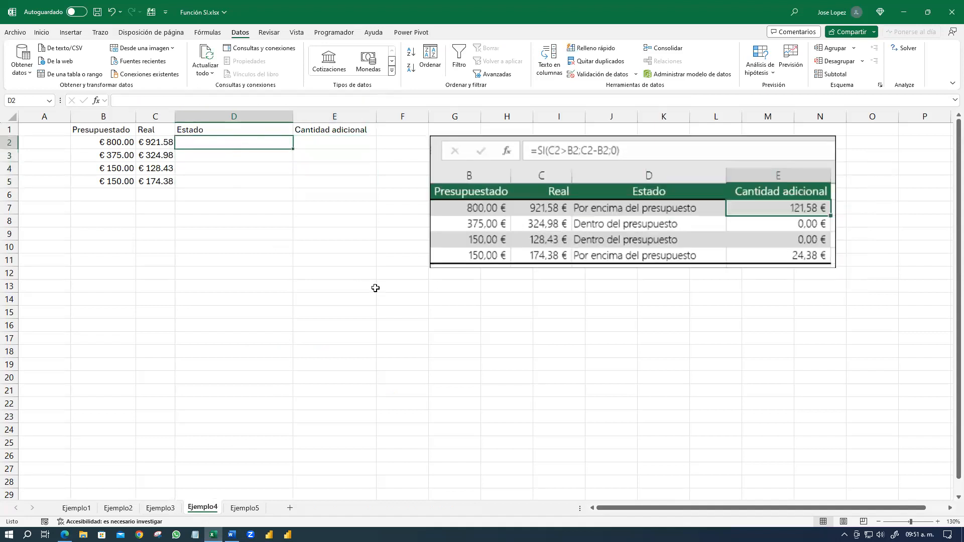
{"action": "type", "text": "=si"}
{"action": "key", "text": "Tab"}
{"action": "key", "text": "Left"}
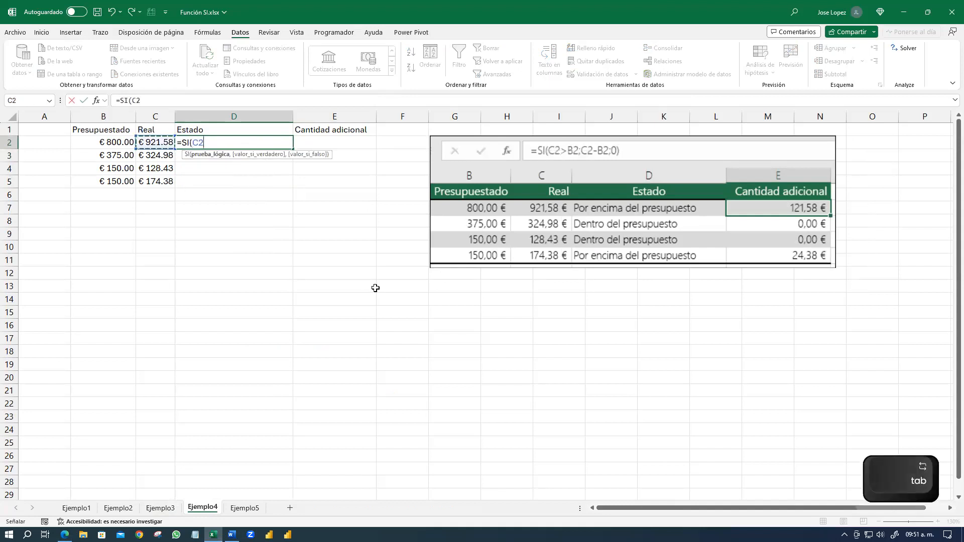
{"action": "type", "text": ">"}
{"action": "key", "text": "Left"}
{"action": "key", "text": "Left"}
{"action": "type", "text": ","}
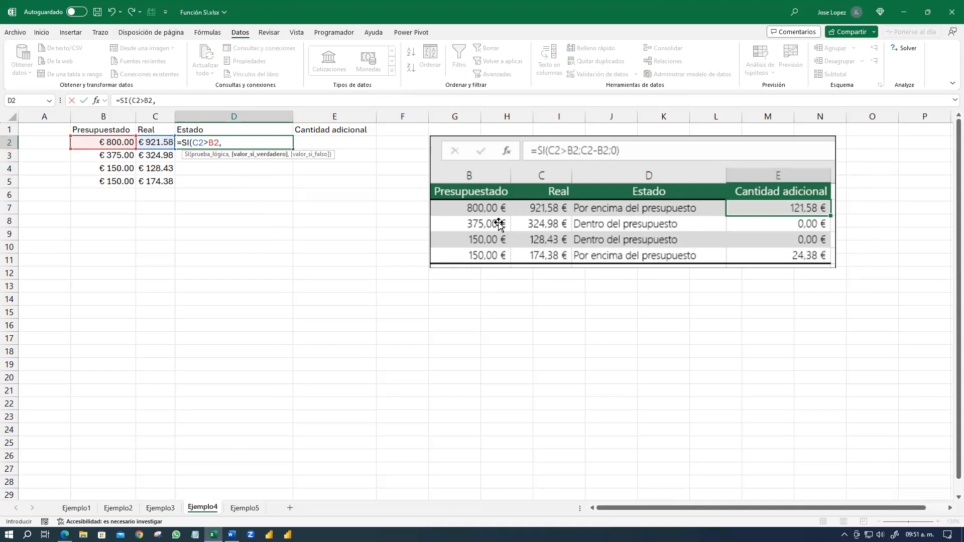
Complete the D2 formula with C2-B2 if true and 0 if false, and fill it down to D5.
{"action": "left_click", "coordinate": [164, 144]}
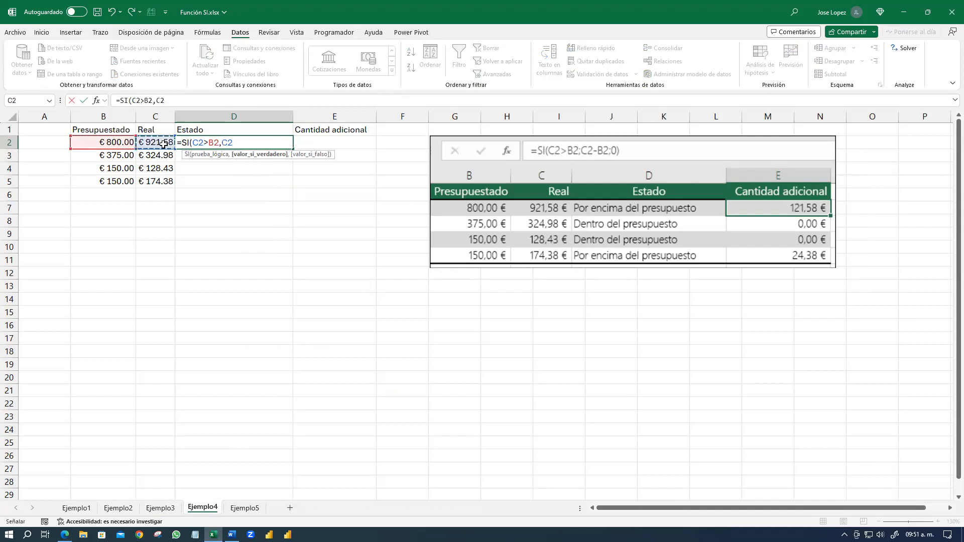
{"action": "type", "text": "-"}
{"action": "key", "text": "Left"}
{"action": "key", "text": "Left"}
{"action": "type", "text": ","}
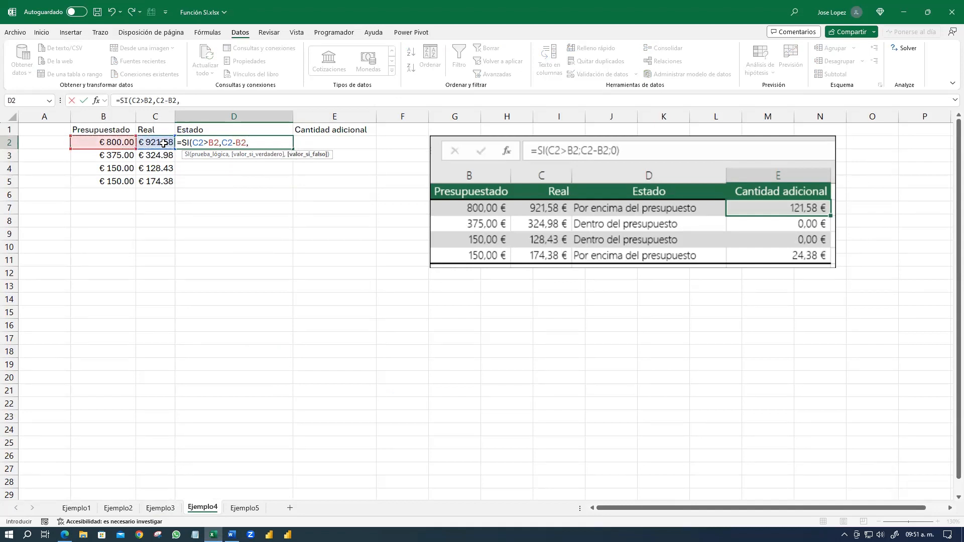
{"action": "type", "text": "0)"}
{"action": "key", "text": "Return"}
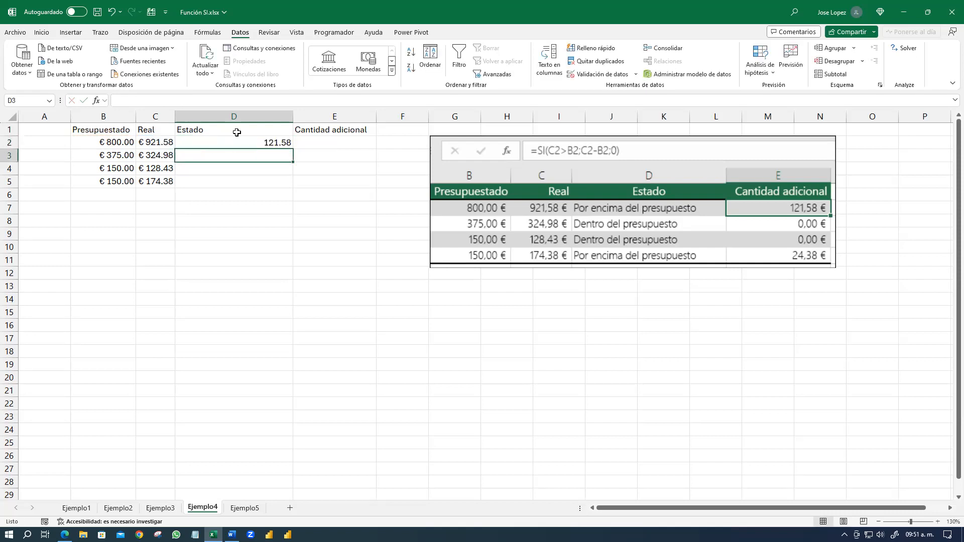
{"action": "left_click", "coordinate": [273, 139]}
{"action": "left_click_drag", "start_coordinate": [291, 149], "coordinate": [291, 187]}
Inspect the logical test and value-if-true arguments of the SI formula in D2, leaving the formula as is.
{"action": "double_click", "coordinate": [233, 143]}
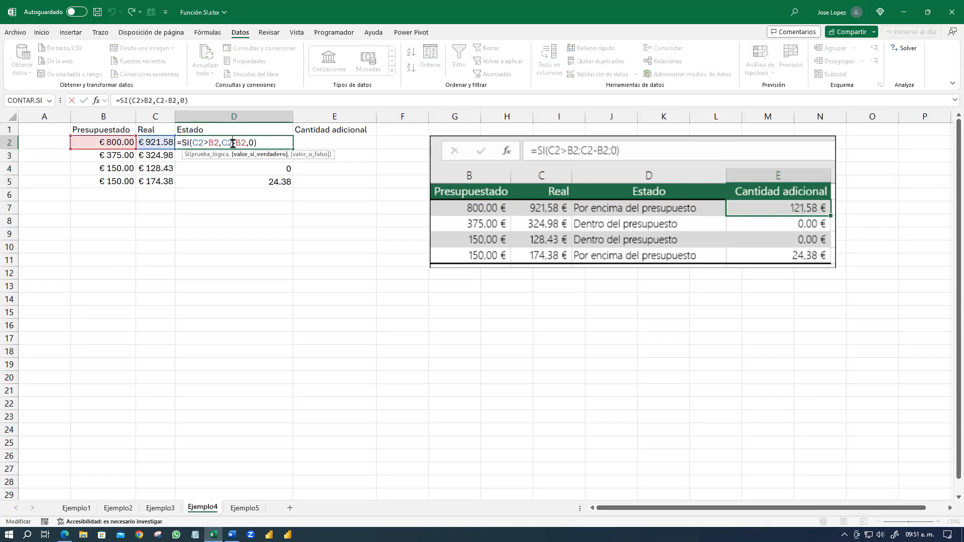
{"action": "left_click", "coordinate": [209, 155]}
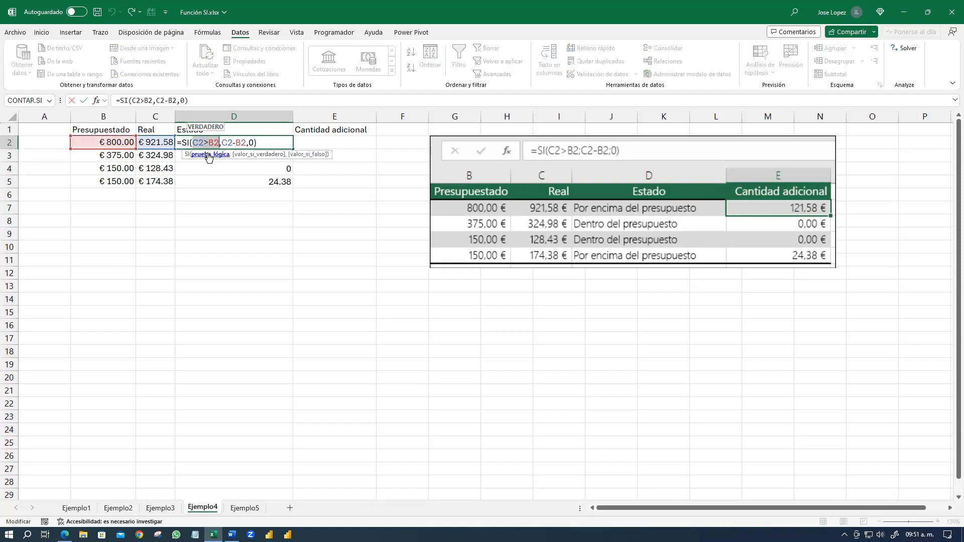
{"action": "left_click", "coordinate": [252, 155]}
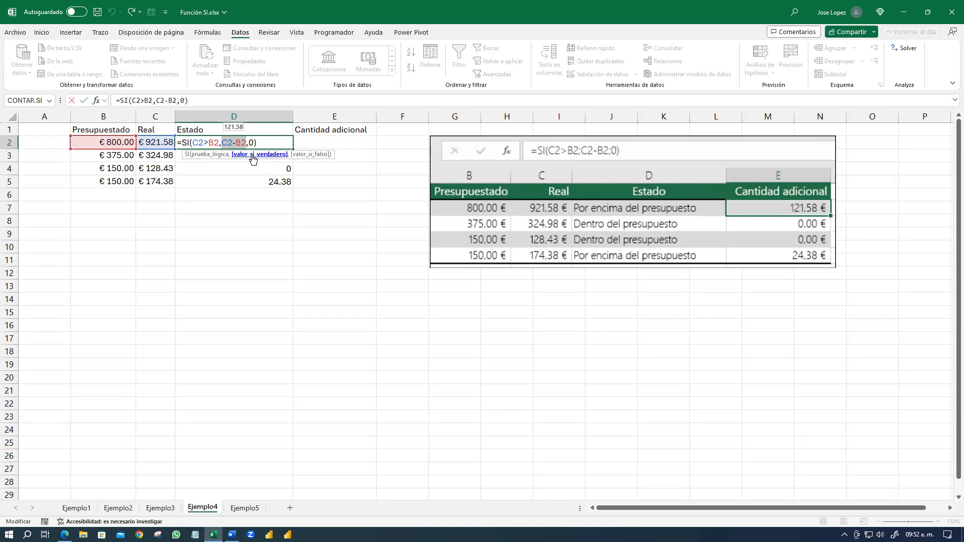
{"action": "key", "text": "Return"}
Inspect the logical test and value-if-false arguments of the SI formula in D3 without changing it.
{"action": "double_click", "coordinate": [224, 157]}
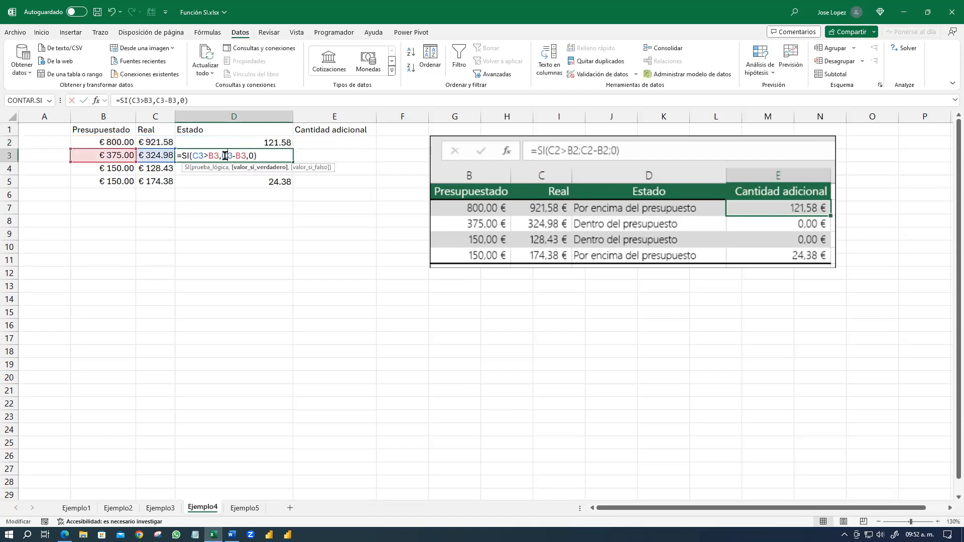
{"action": "left_click", "coordinate": [204, 170]}
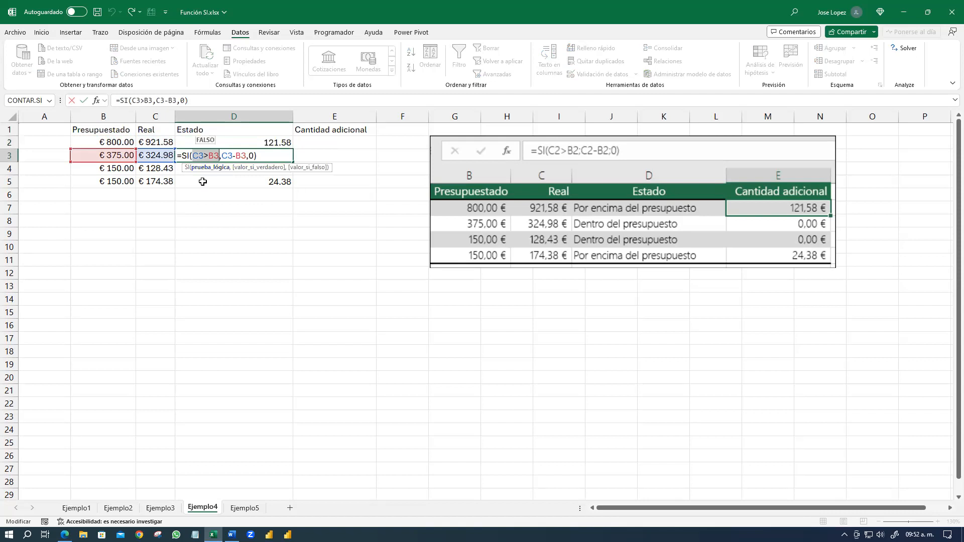
{"action": "left_click", "coordinate": [307, 170]}
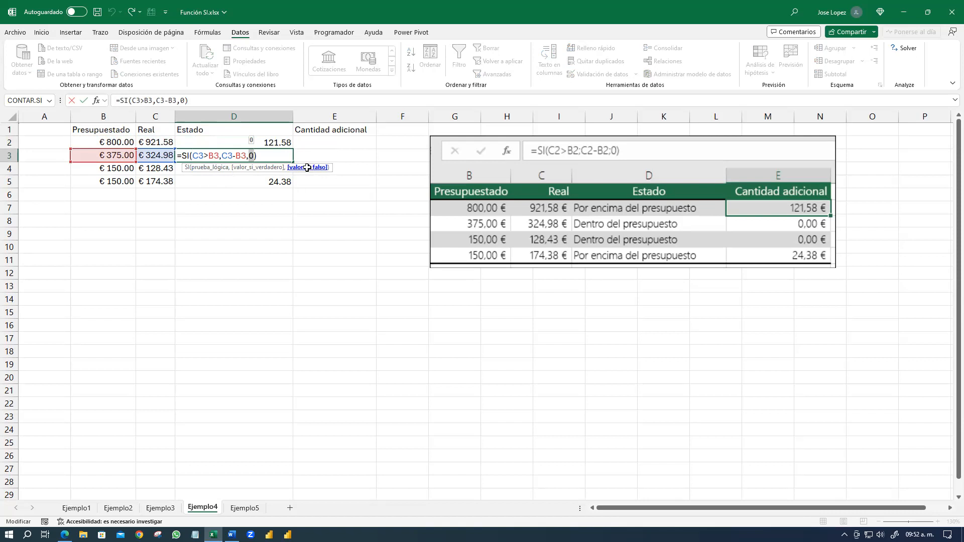
{"action": "key", "text": "ctrl+Return"}
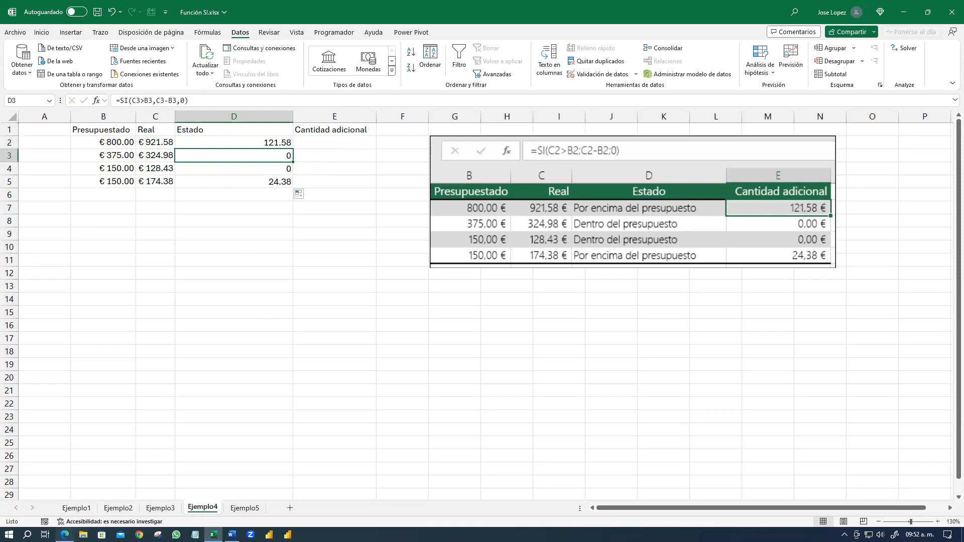
Switch to the SI function article in the browser and read the =SI(E7="Sí";F5*0,0825;0) example and its note on text in quotation marks.
{"action": "left_click", "coordinate": [65, 534]}
{"action": "scroll", "coordinate": [495, 279], "scroll_direction": "down", "scroll_amount": 3}
{"action": "scroll", "coordinate": [604, 248], "scroll_direction": "down", "scroll_amount": 3}
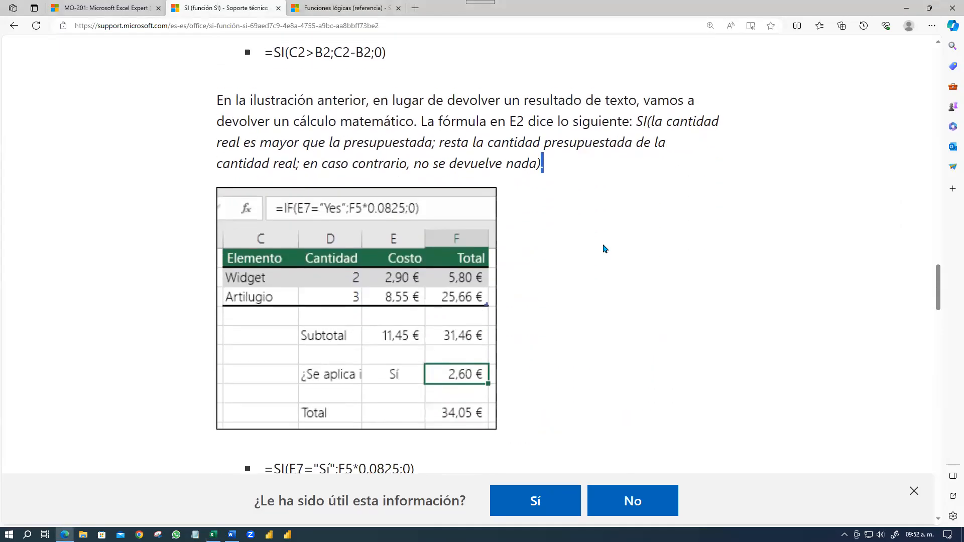
{"action": "scroll", "coordinate": [605, 248], "scroll_direction": "down", "scroll_amount": 1}
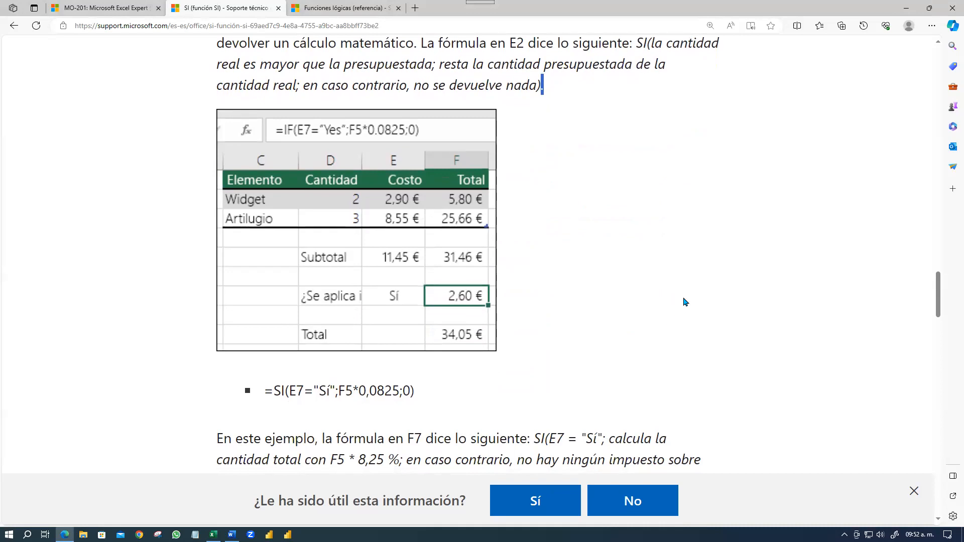
{"action": "scroll", "coordinate": [685, 302], "scroll_direction": "down", "scroll_amount": 1}
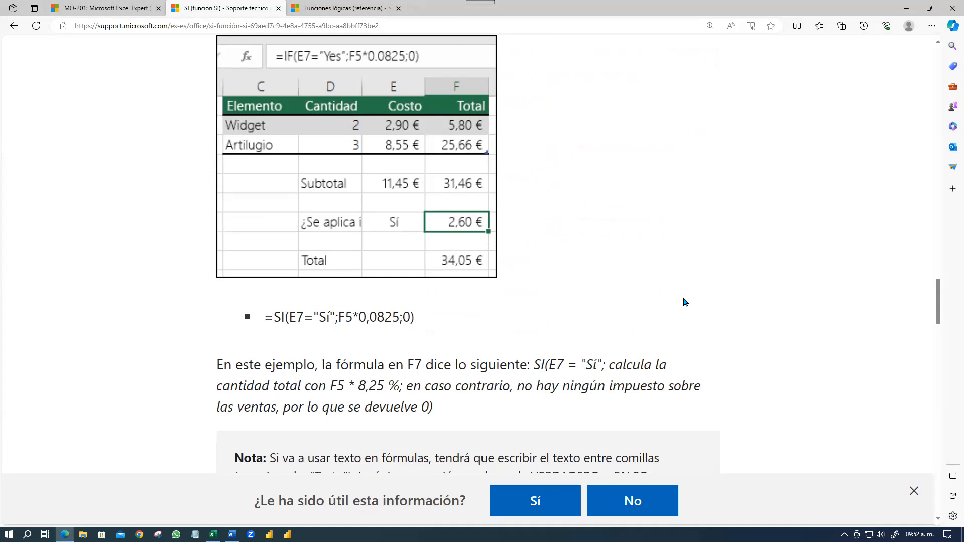
{"action": "double_click", "coordinate": [405, 317]}
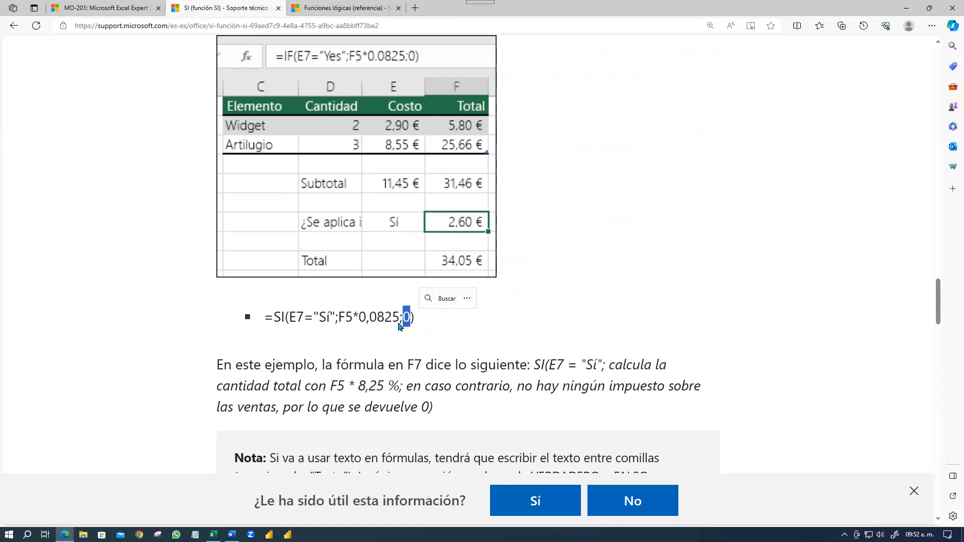
{"action": "scroll", "coordinate": [561, 293], "scroll_direction": "down", "scroll_amount": 1}
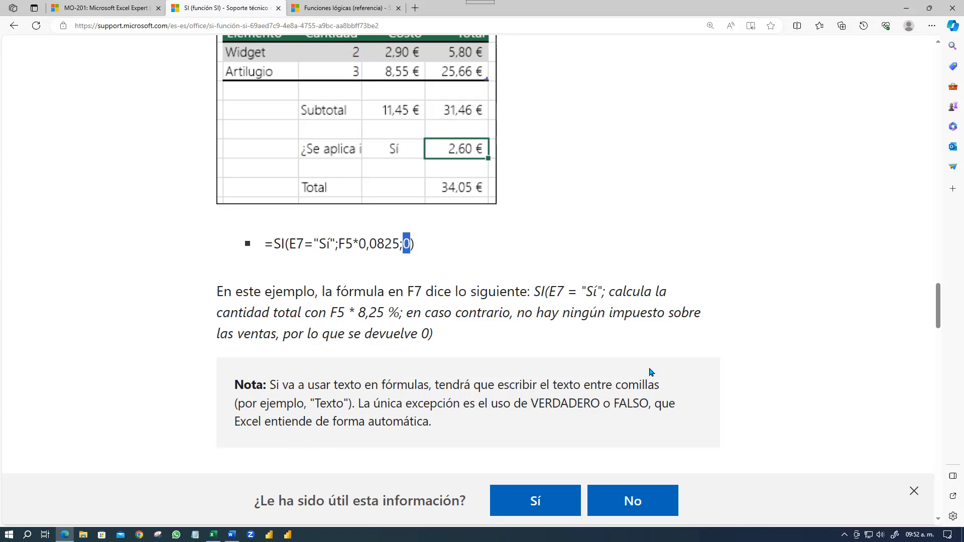
{"action": "scroll", "coordinate": [705, 358], "scroll_direction": "down", "scroll_amount": 1}
{"action": "scroll", "coordinate": [706, 358], "scroll_direction": "down", "scroll_amount": 5}
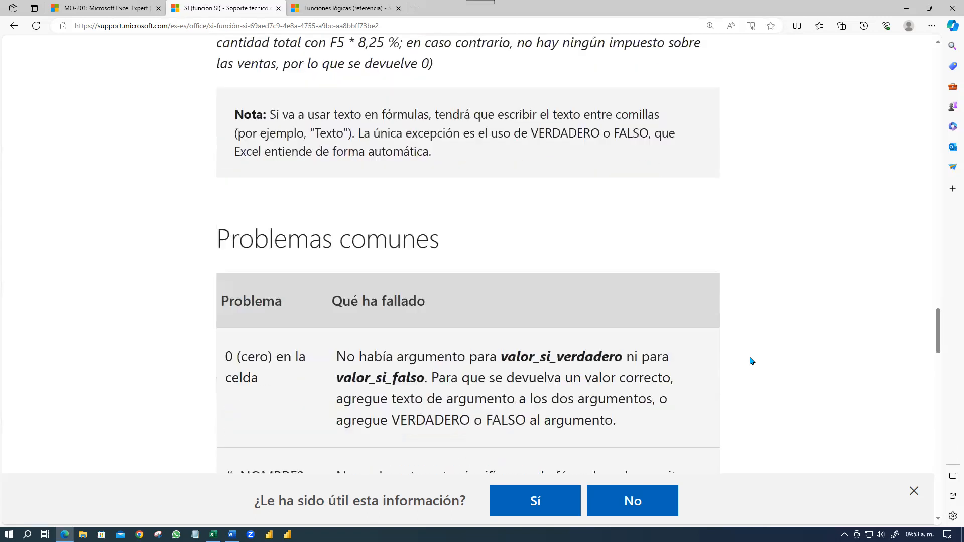
{"action": "scroll", "coordinate": [751, 361], "scroll_direction": "up", "scroll_amount": 5}
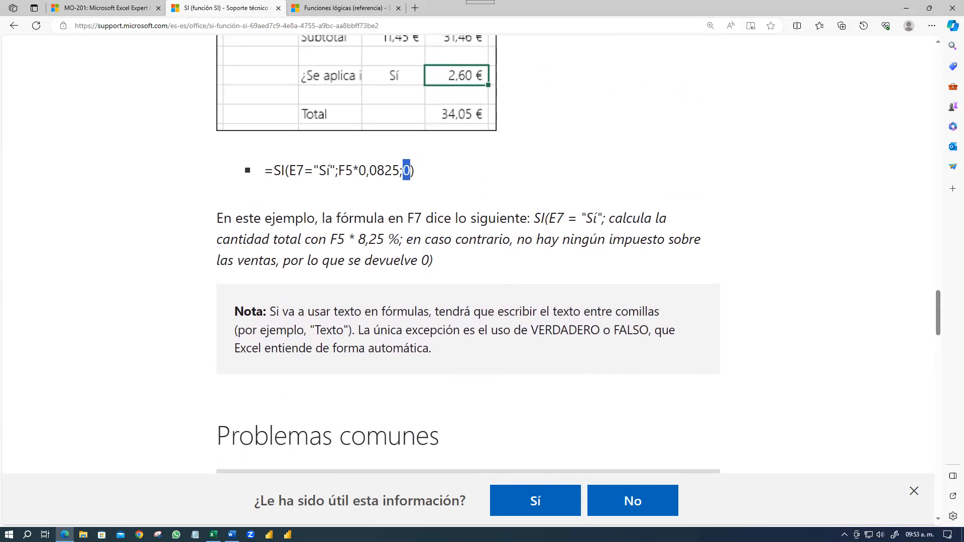
Return to the Excel workbook and begin an SI formula in F7 of sheet Ejemplo5 with the logical test E7="Sí".
{"action": "left_click", "coordinate": [213, 535]}
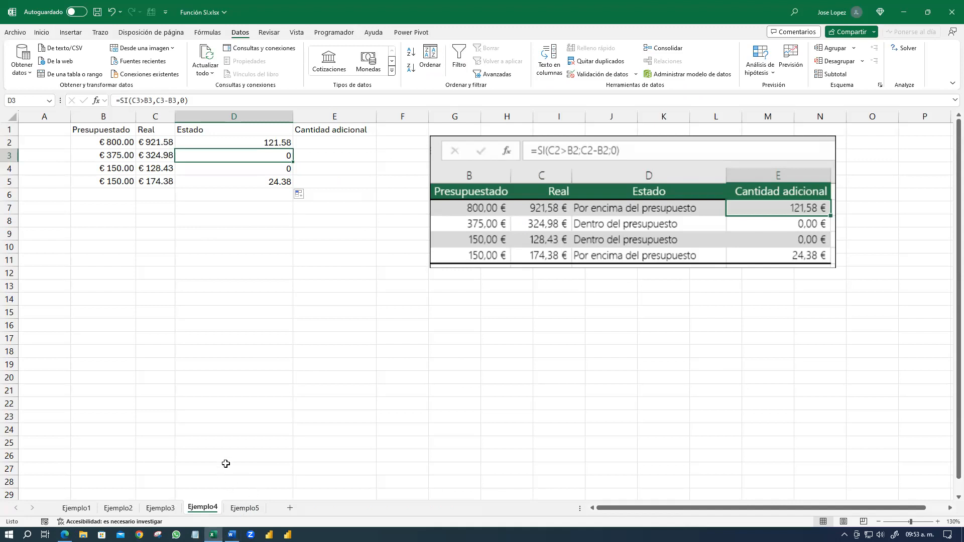
{"action": "left_click", "coordinate": [244, 508]}
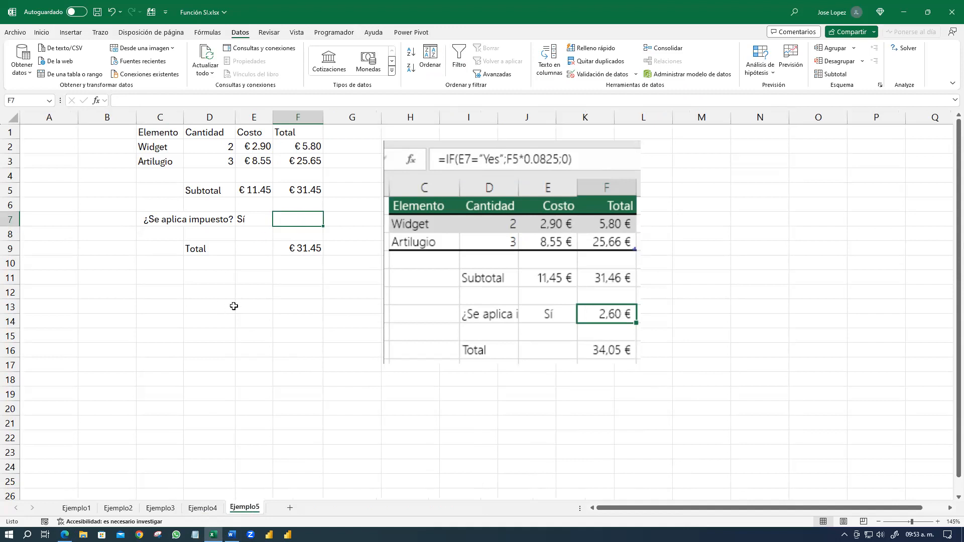
{"action": "type", "text": "=si"}
{"action": "key", "text": "Tab"}
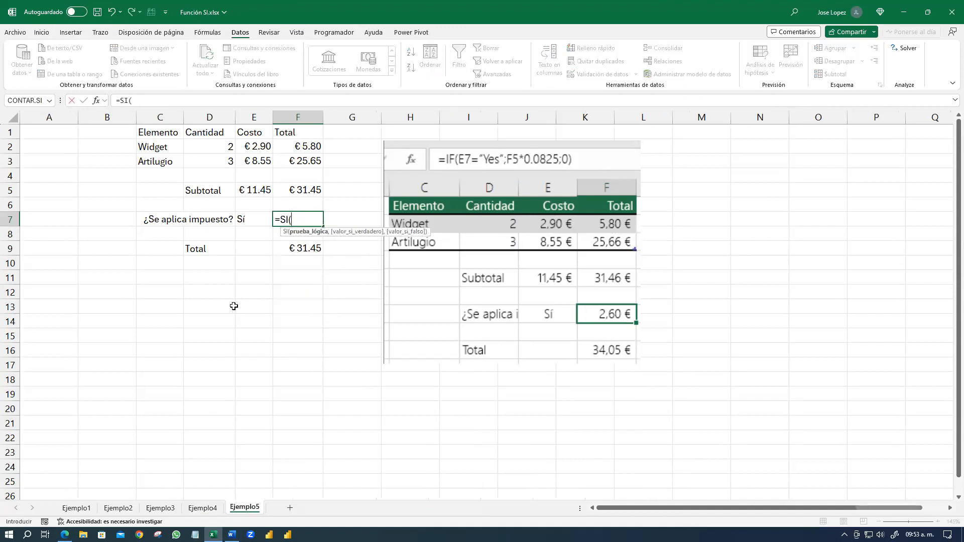
{"action": "key", "text": "Left"}
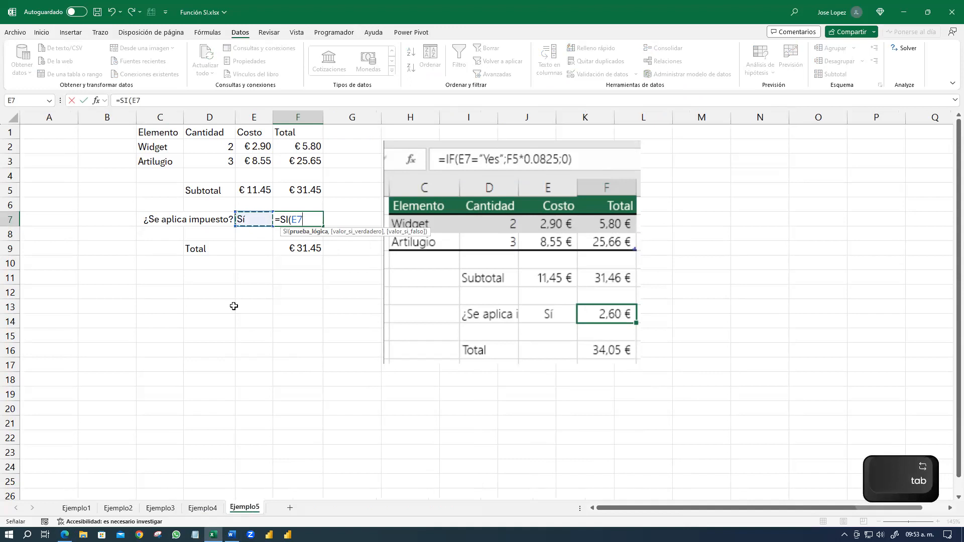
{"action": "type", "text": "=\"S"}
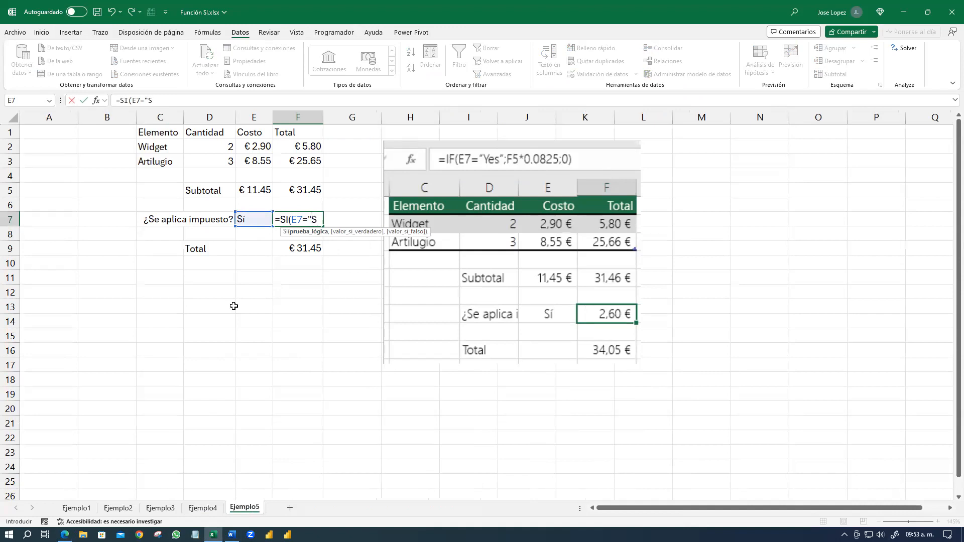
{"action": "key", "text": "BackSpace"}
{"action": "type", "text": ","}
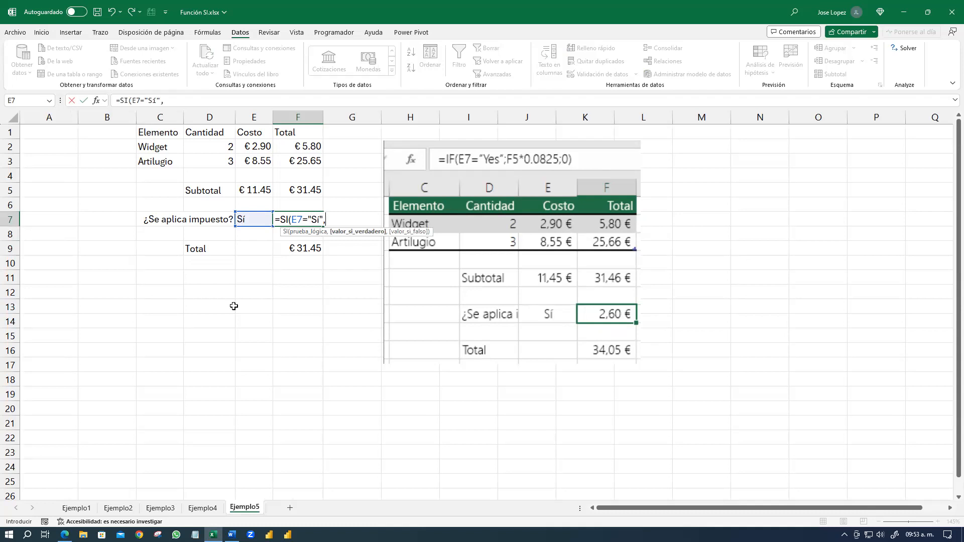
Complete the F7 formula with F5*0.0825 if true and 0 if false.
{"action": "left_click", "coordinate": [301, 190]}
{"action": "type", "text": "*"}
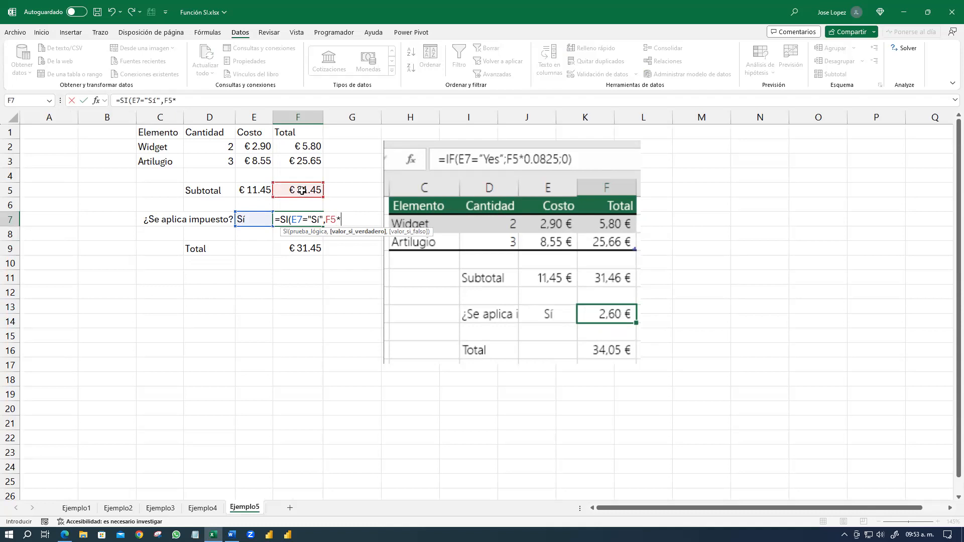
{"action": "type", "text": "0.0825"}
{"action": "type", "text": ",0"}
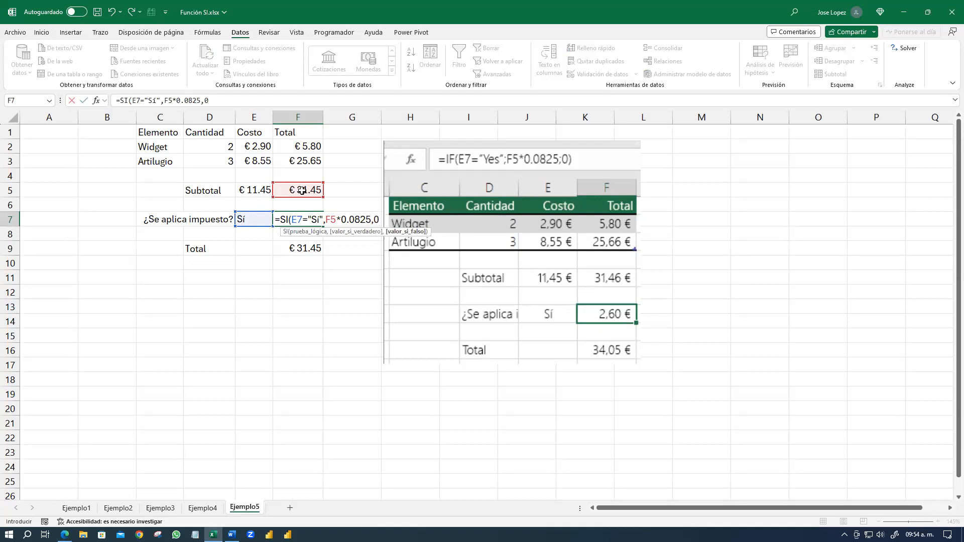
{"action": "type", "text": ")"}
{"action": "key", "text": "Return"}
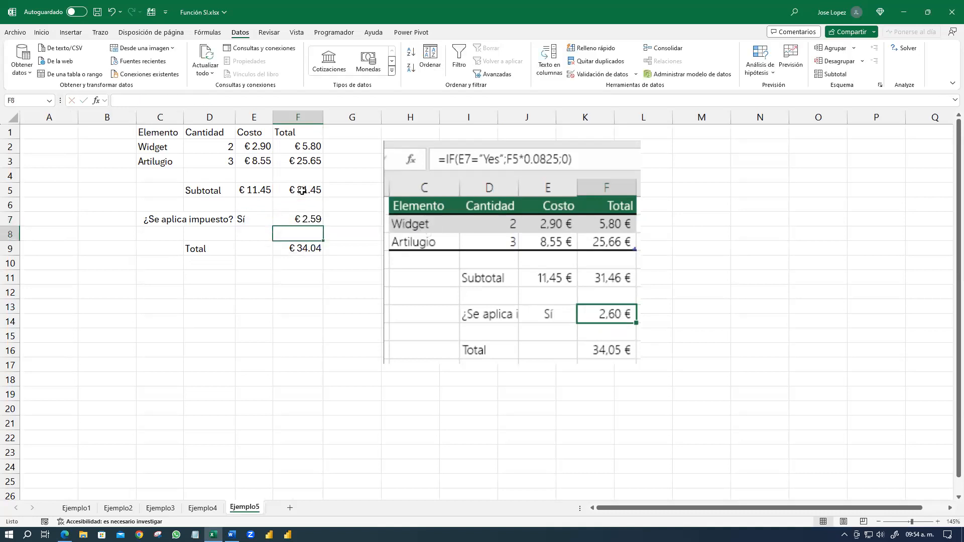
Set the tax choice in E7 to No and check the SI formula in F7.
{"action": "left_click", "coordinate": [254, 221]}
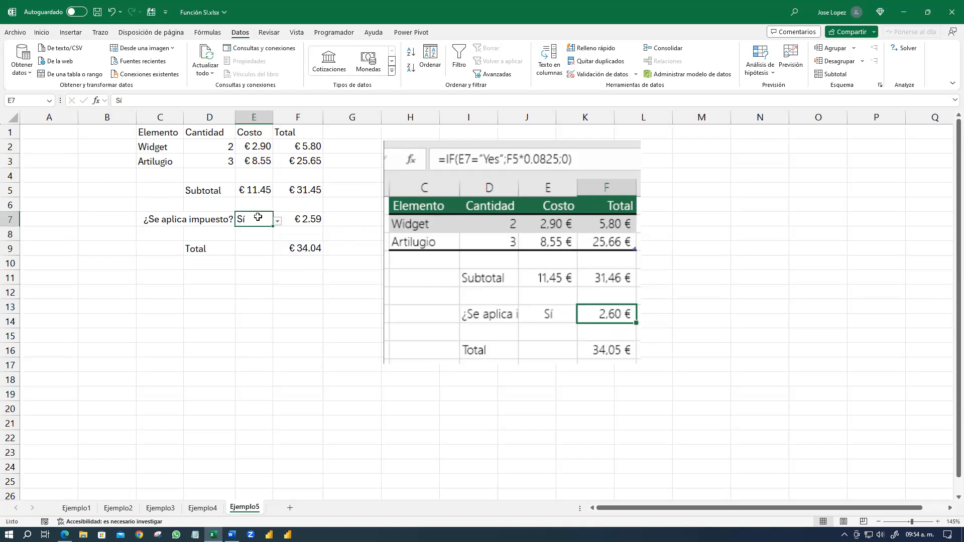
{"action": "left_click", "coordinate": [277, 221]}
{"action": "left_click", "coordinate": [252, 241]}
{"action": "left_click", "coordinate": [306, 219]}
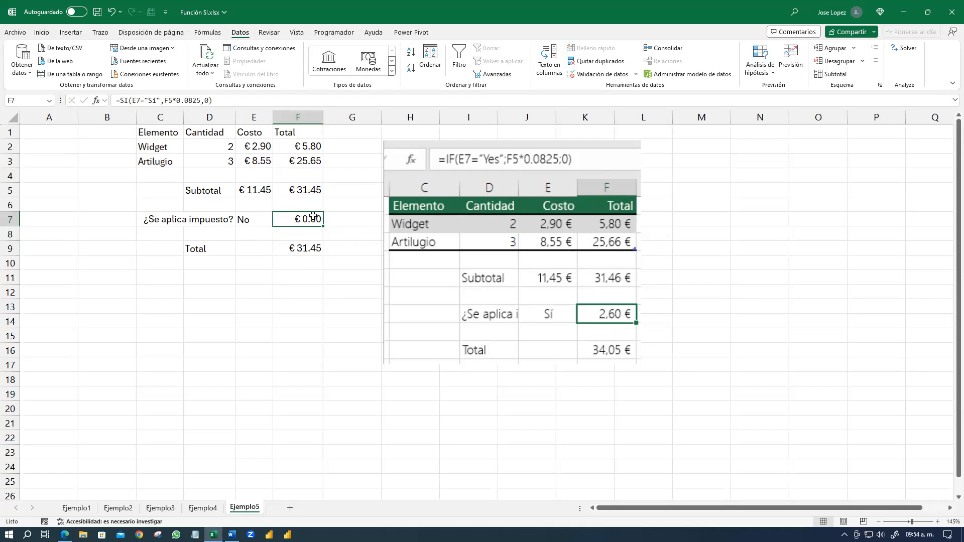
Inspect the Total formula in F9, leaving it unchanged.
{"action": "left_click", "coordinate": [302, 249]}
{"action": "double_click", "coordinate": [303, 249]}
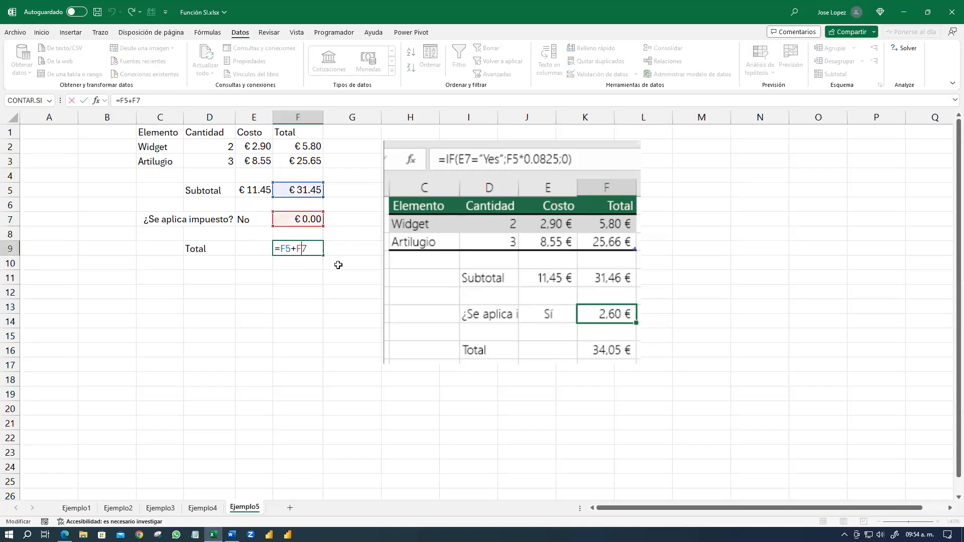
{"action": "key", "text": "Escape"}
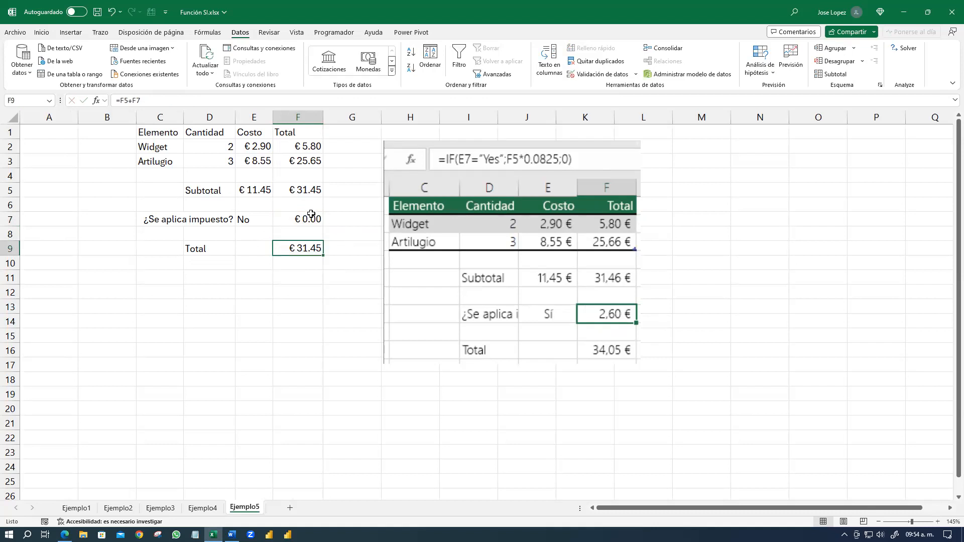
Set the tax choice in E7 back to Sí.
{"action": "left_click", "coordinate": [263, 221]}
{"action": "left_click", "coordinate": [279, 223]}
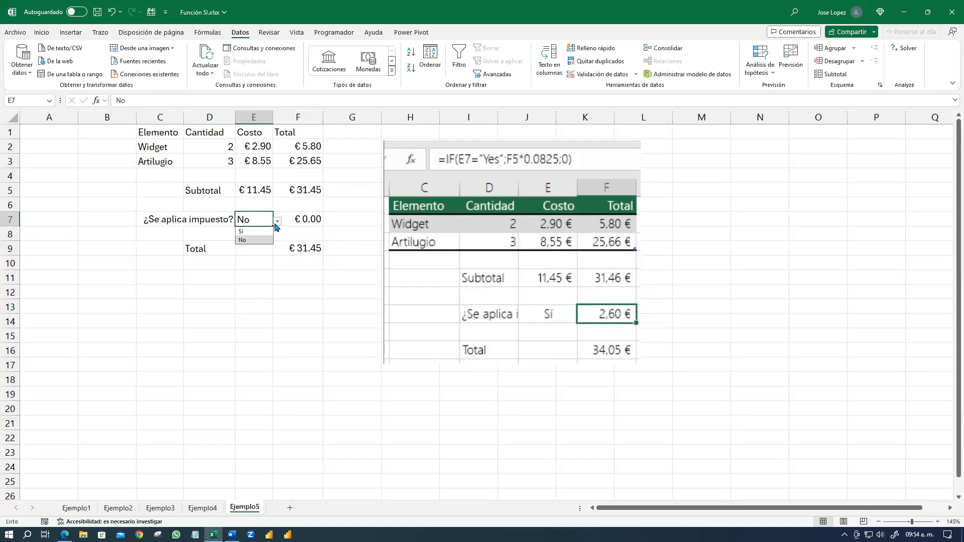
{"action": "left_click", "coordinate": [249, 233]}
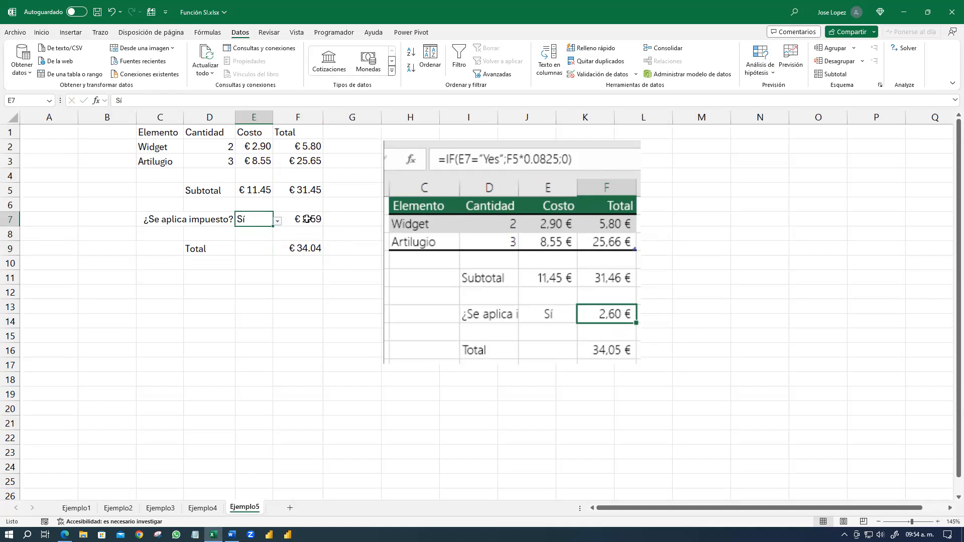
Replace the 0.0825 factor in the F7 formula with 8.25%.
{"action": "double_click", "coordinate": [306, 218]}
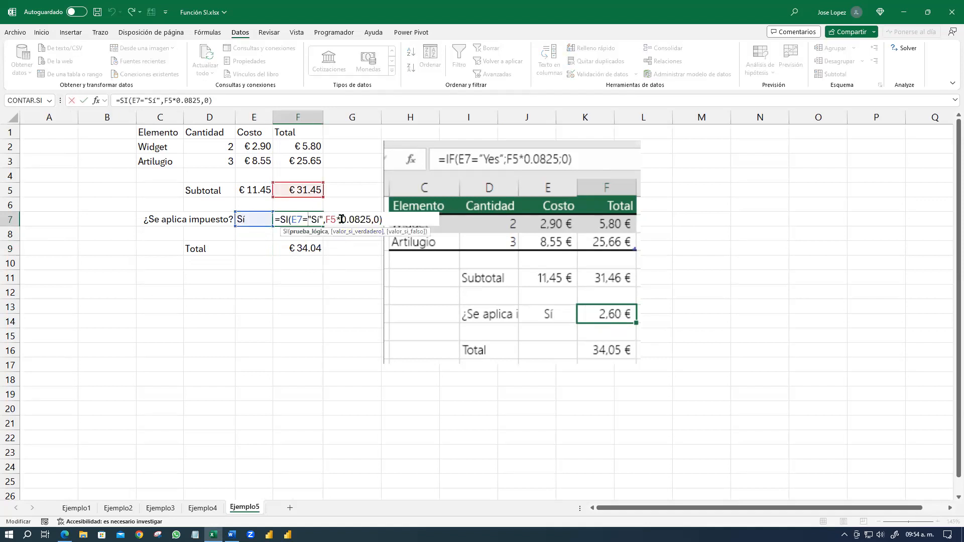
{"action": "left_click_drag", "start_coordinate": [340, 218], "coordinate": [369, 217]}
{"action": "key", "text": "BackSpace"}
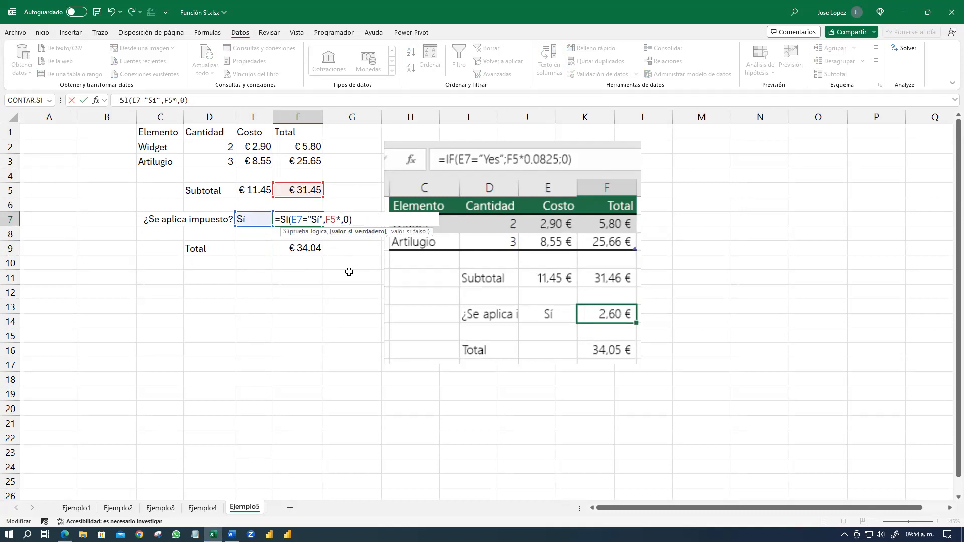
{"action": "type", "text": "8.25%"}
{"action": "key", "text": "Return"}
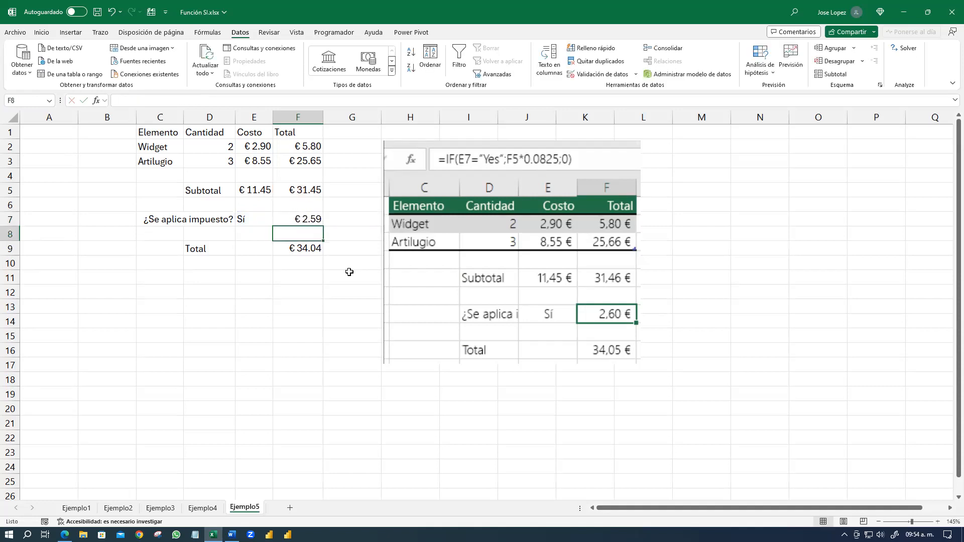
Move the reference picture away from the table to free the upper cells of column H.
{"action": "left_click_drag", "start_coordinate": [421, 156], "coordinate": [483, 169]}
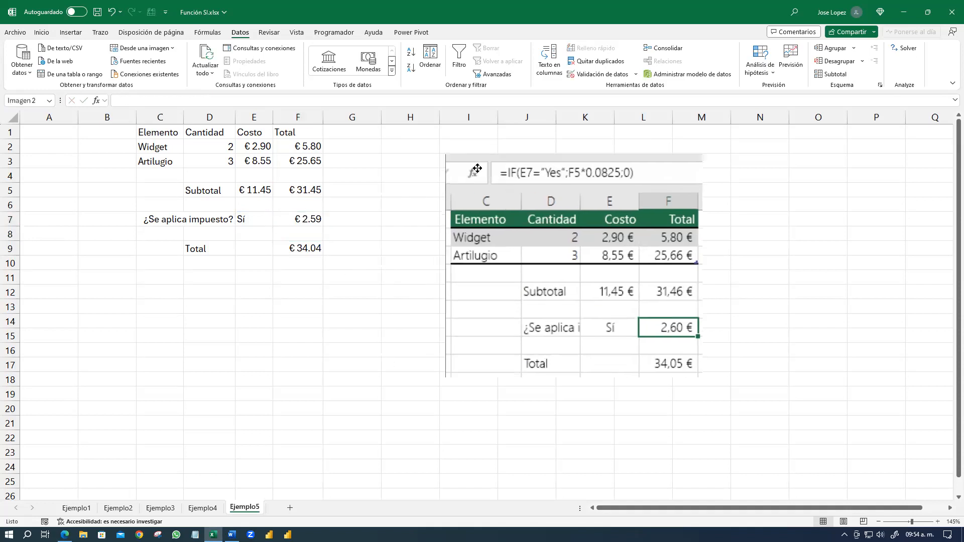
{"action": "left_click", "coordinate": [420, 150]}
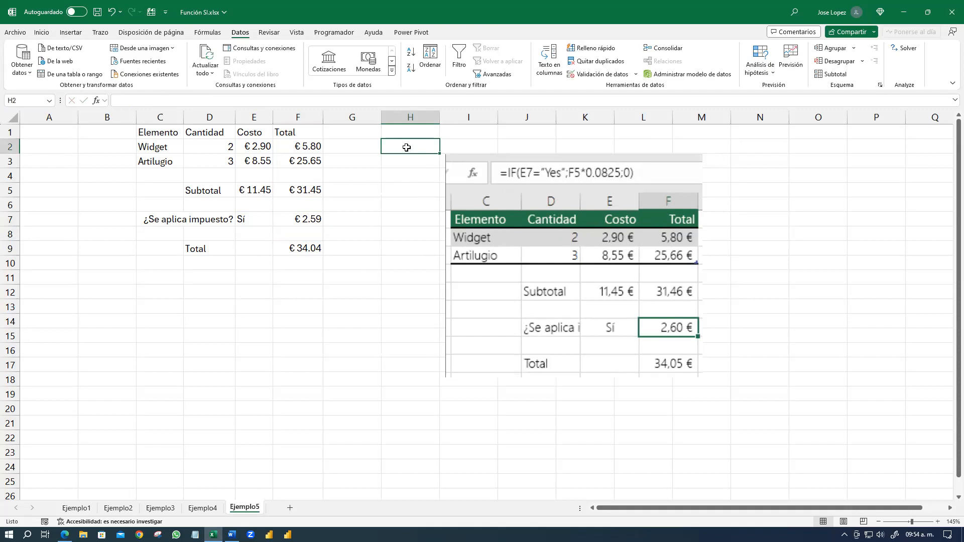
{"action": "left_click", "coordinate": [598, 74]}
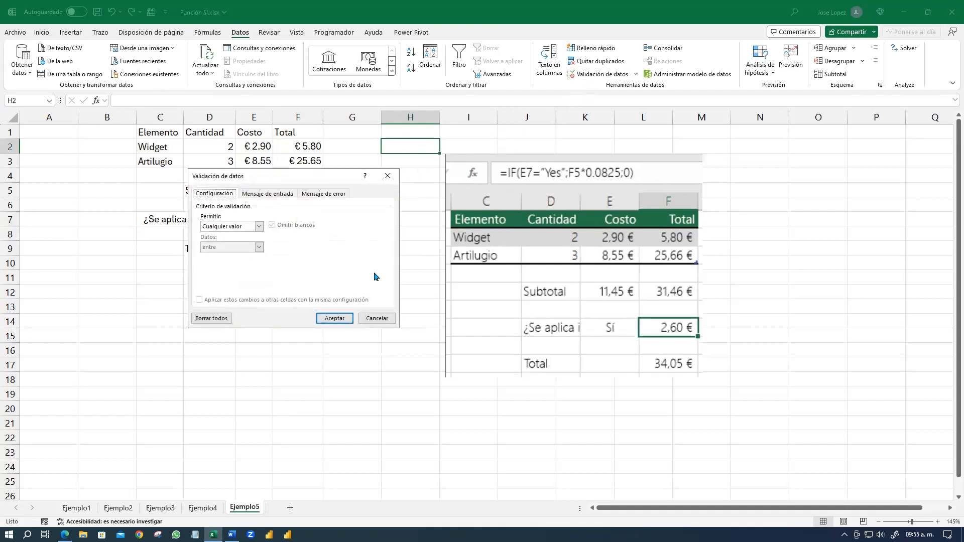
{"action": "left_click", "coordinate": [387, 176]}
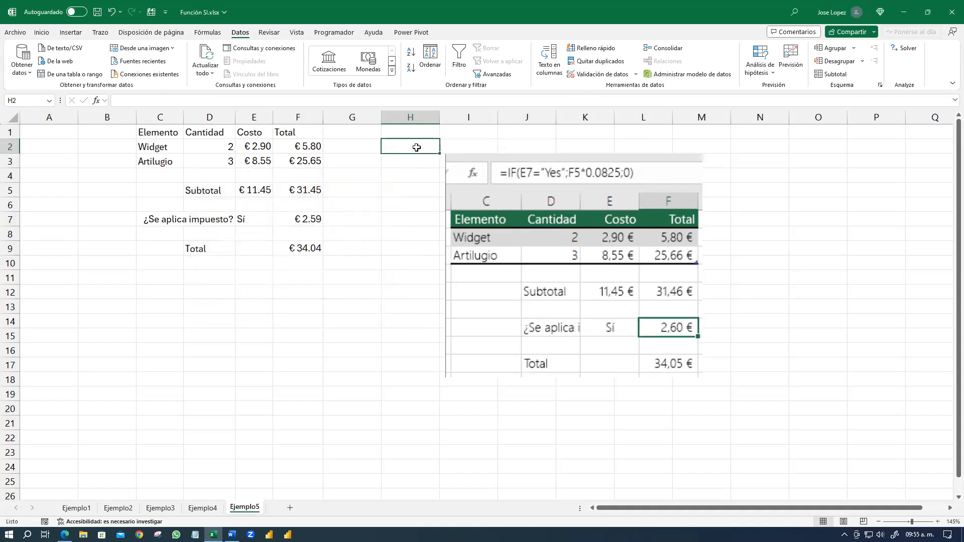
Enter 5% in H2 and 10% in H3, and extend the series down to 30% in H7.
{"action": "type", "text": "=5%"}
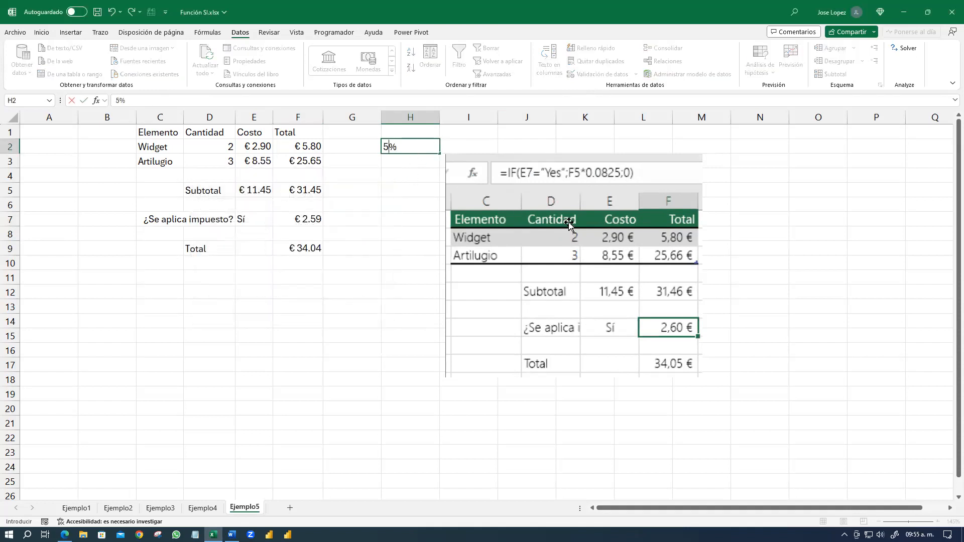
{"action": "key", "text": "Return"}
{"action": "type", "text": "10"}
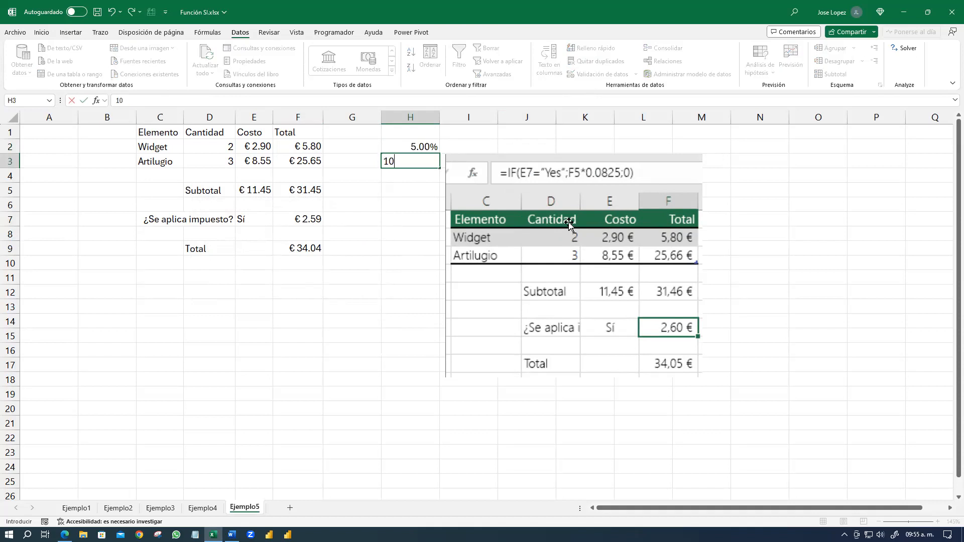
{"action": "type", "text": "%"}
{"action": "key", "text": "Return"}
{"action": "key", "text": "Up"}
{"action": "key", "text": "Up"}
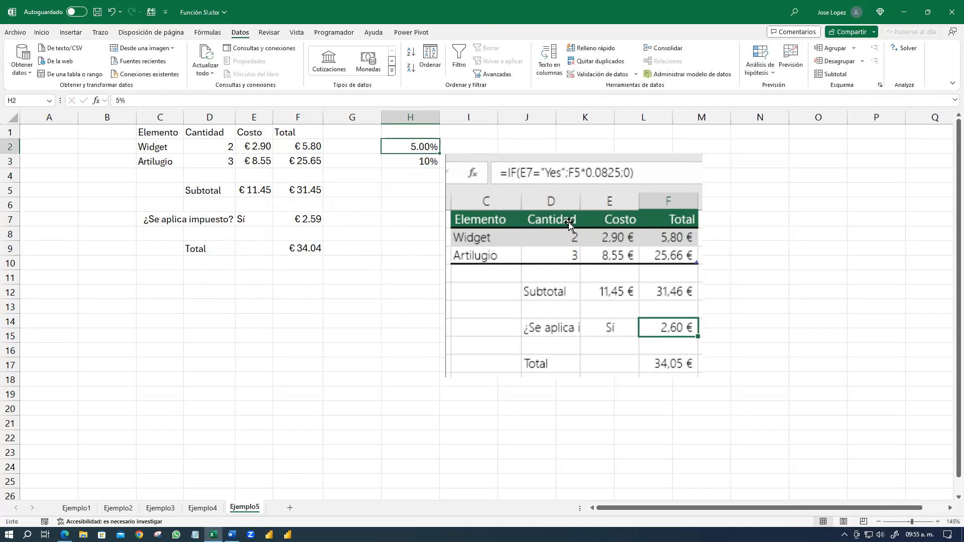
{"action": "key", "text": "shift+Down"}
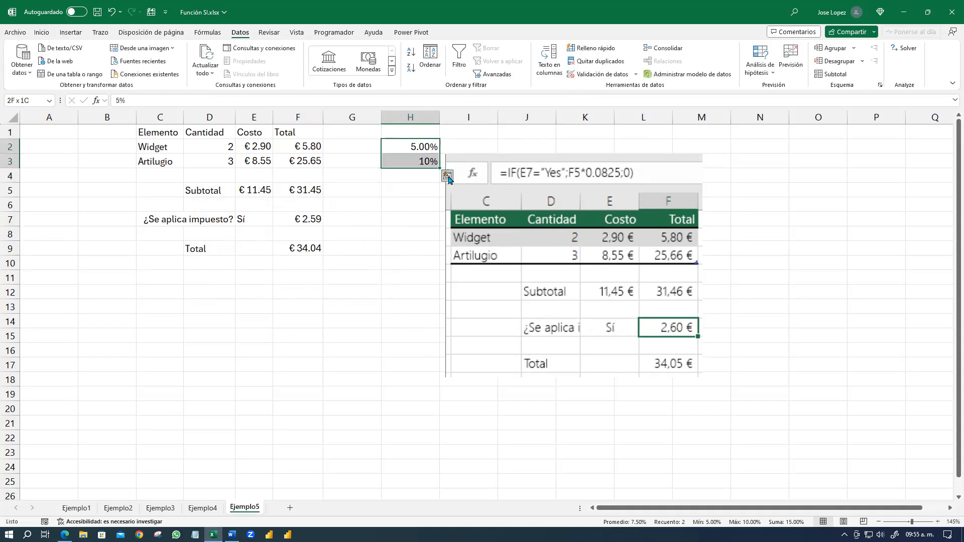
{"action": "left_click_drag", "start_coordinate": [439, 168], "coordinate": [434, 229]}
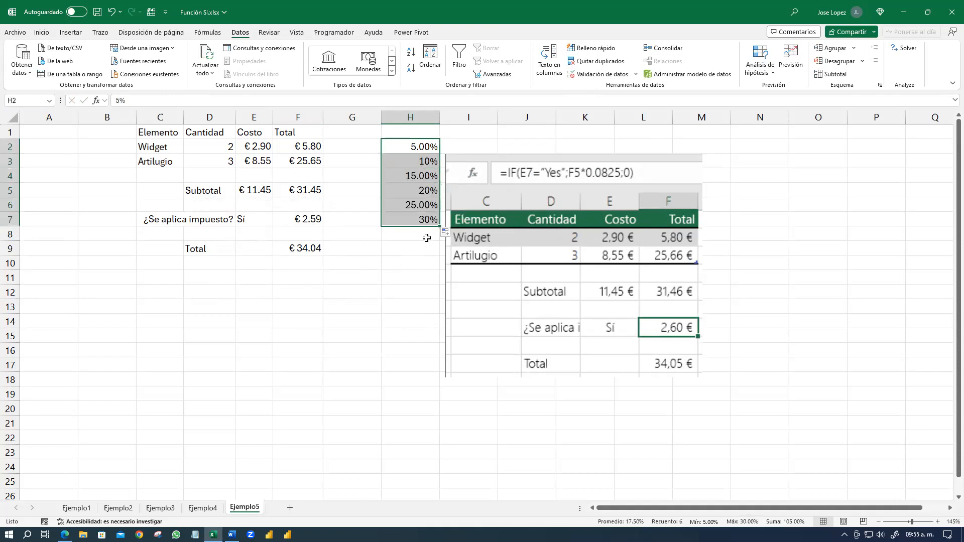
Format the percentages in H2:H7 with no decimal places.
{"action": "left_click", "coordinate": [42, 32]}
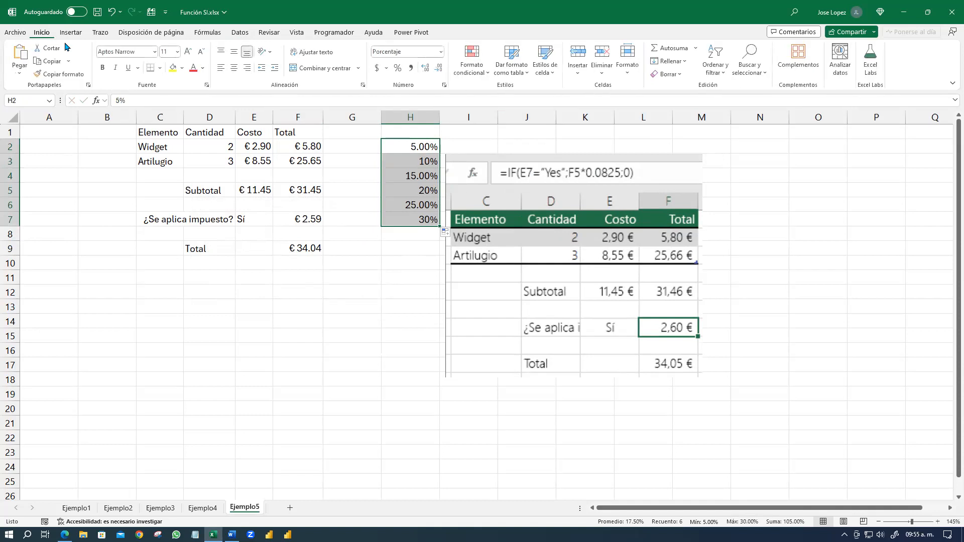
{"action": "left_click", "coordinate": [426, 69]}
{"action": "left_click", "coordinate": [439, 69]}
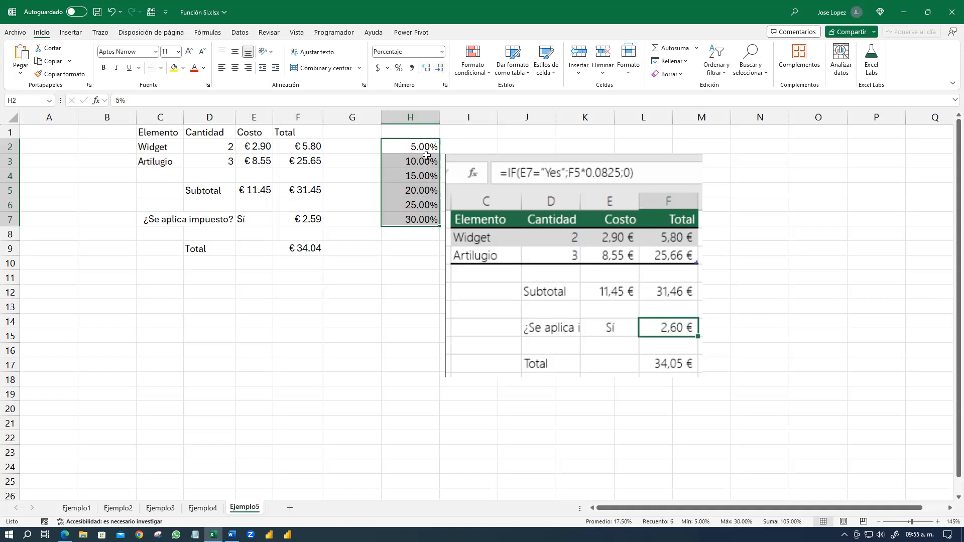
{"action": "left_click", "coordinate": [439, 69]}
{"action": "left_click", "coordinate": [439, 68]}
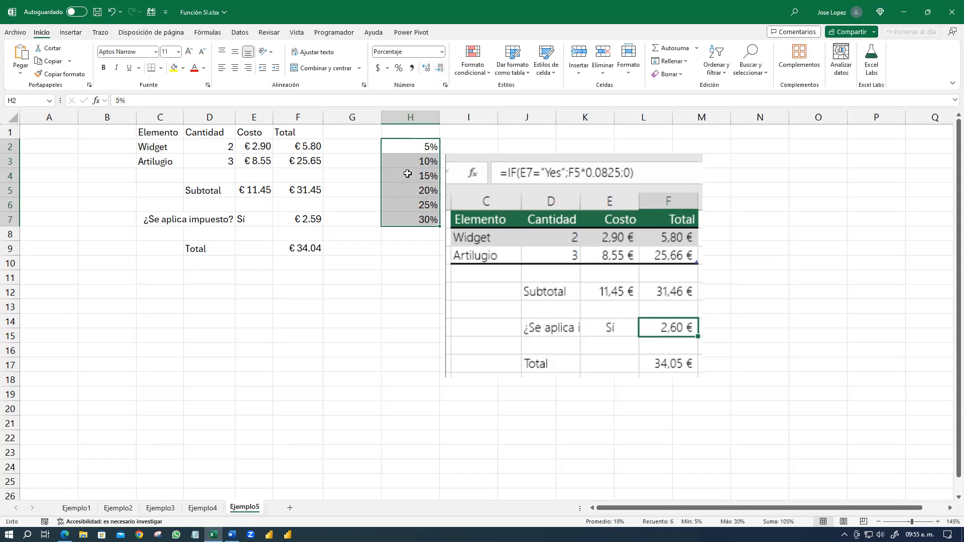
Shift the reference picture further away from column H and apply all borders to cell G2.
{"action": "left_click", "coordinate": [409, 146]}
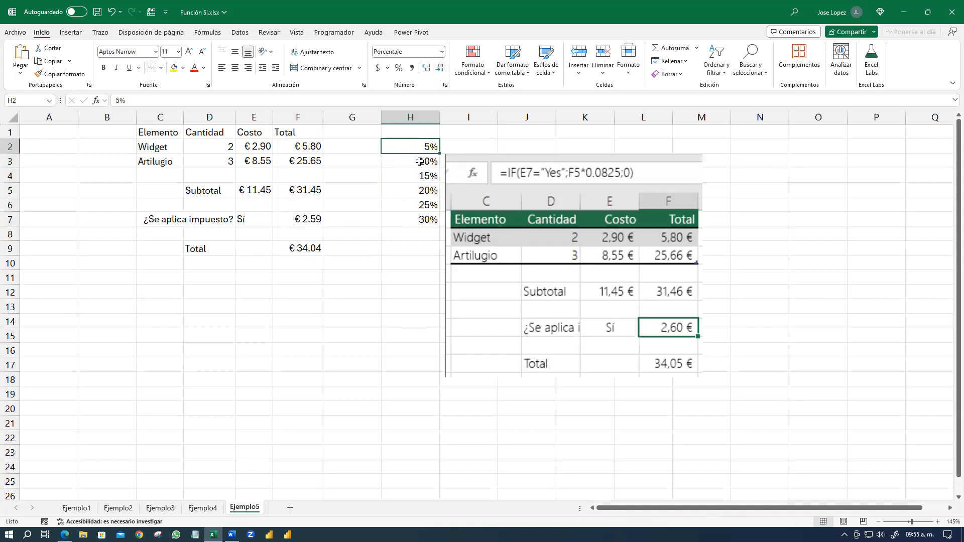
{"action": "left_click_drag", "start_coordinate": [474, 157], "coordinate": [510, 150]}
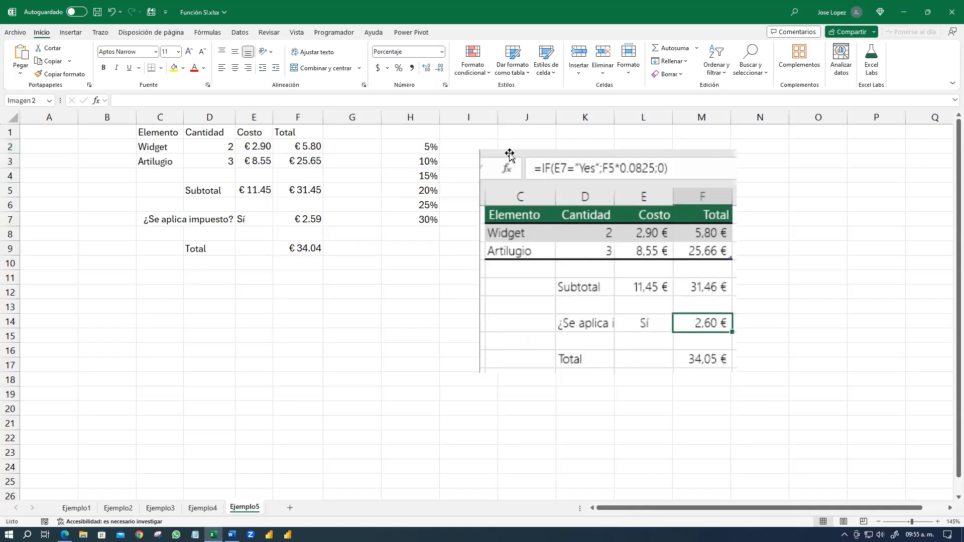
{"action": "left_click", "coordinate": [369, 148]}
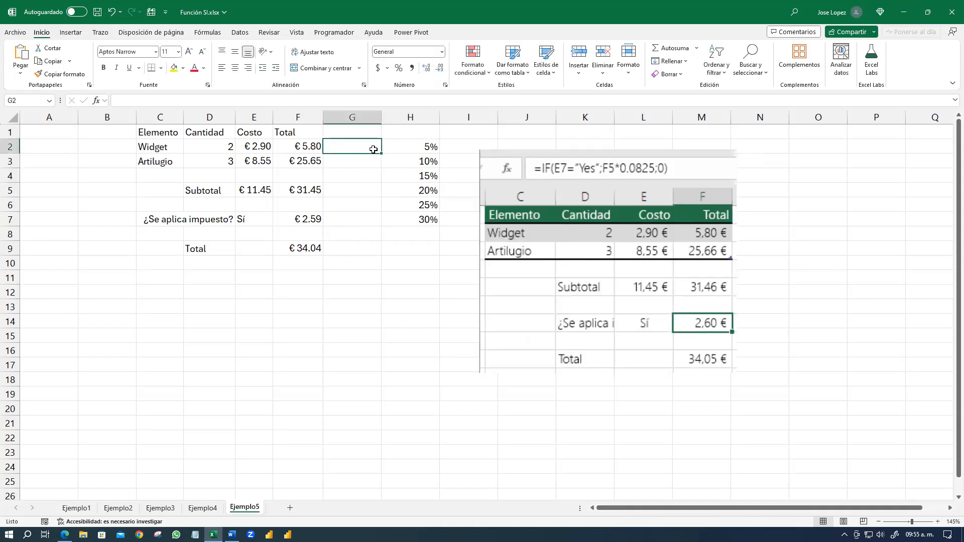
{"action": "left_click", "coordinate": [160, 68]}
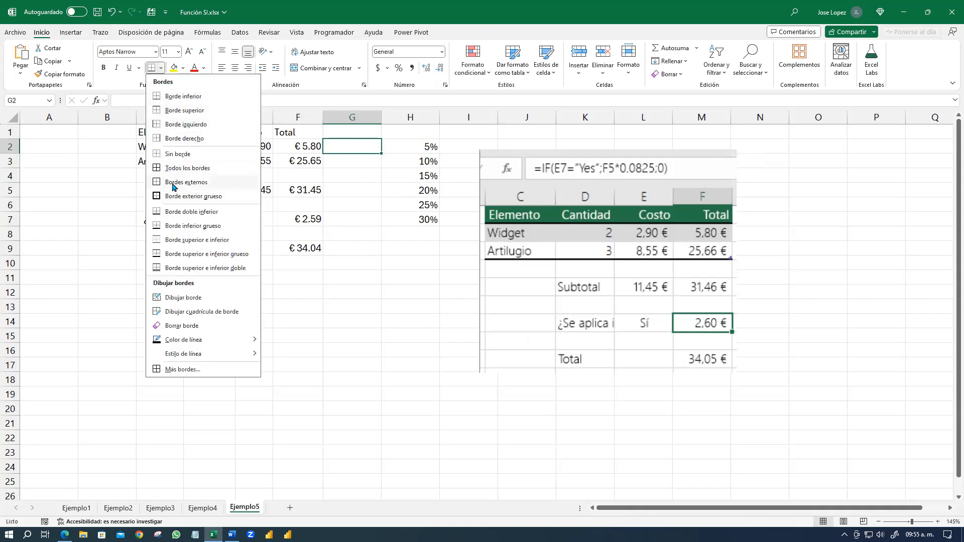
{"action": "left_click", "coordinate": [183, 168]}
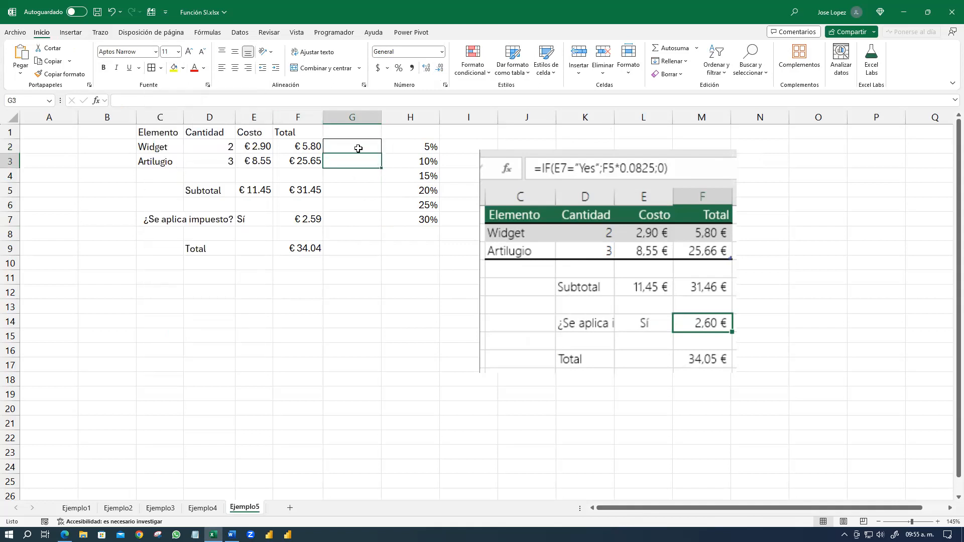
Add a list validation to G2 with source =$H$2:$H$7 and choose 20% from it.
{"action": "left_click", "coordinate": [239, 33]}
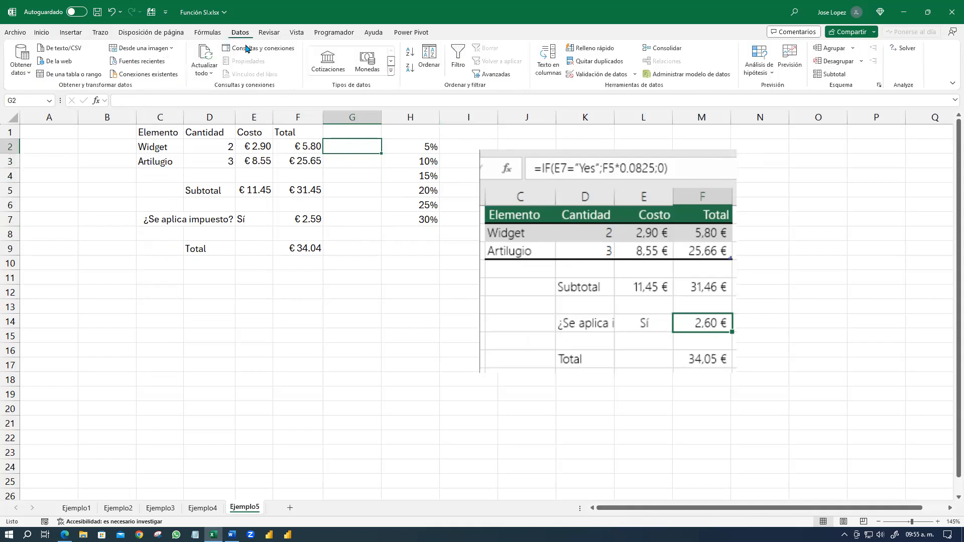
{"action": "left_click", "coordinate": [596, 75]}
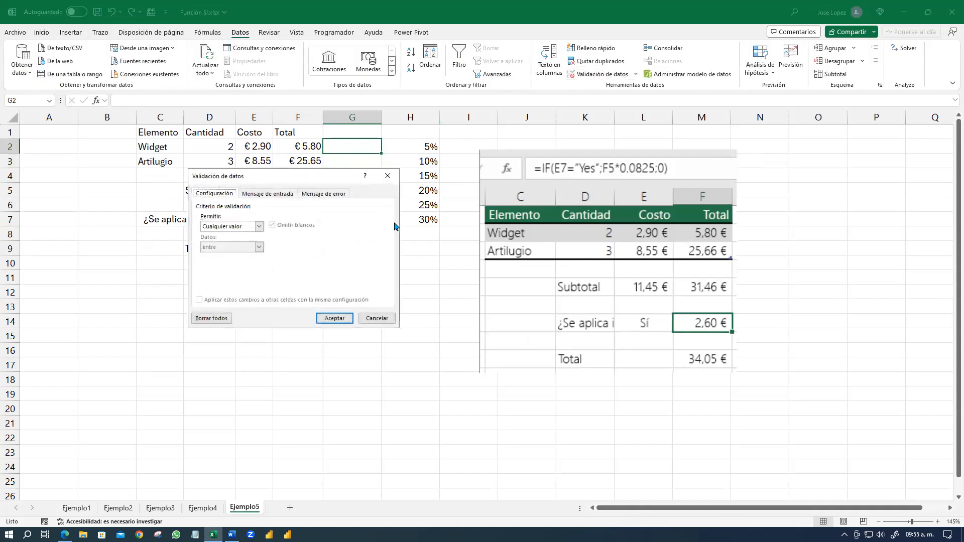
{"action": "left_click", "coordinate": [259, 226]}
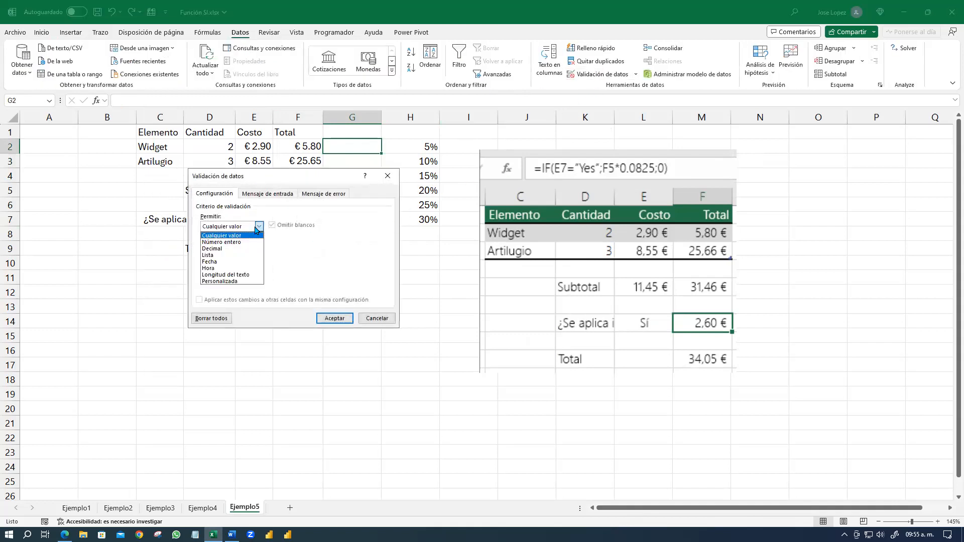
{"action": "left_click", "coordinate": [226, 258]}
{"action": "left_click", "coordinate": [295, 267]}
{"action": "left_click_drag", "start_coordinate": [420, 149], "coordinate": [423, 221]}
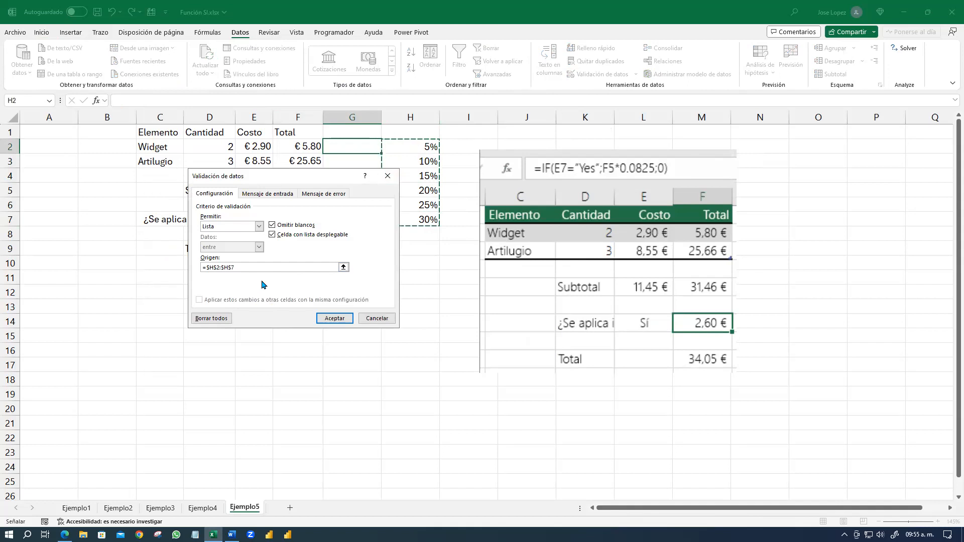
{"action": "left_click", "coordinate": [334, 318]}
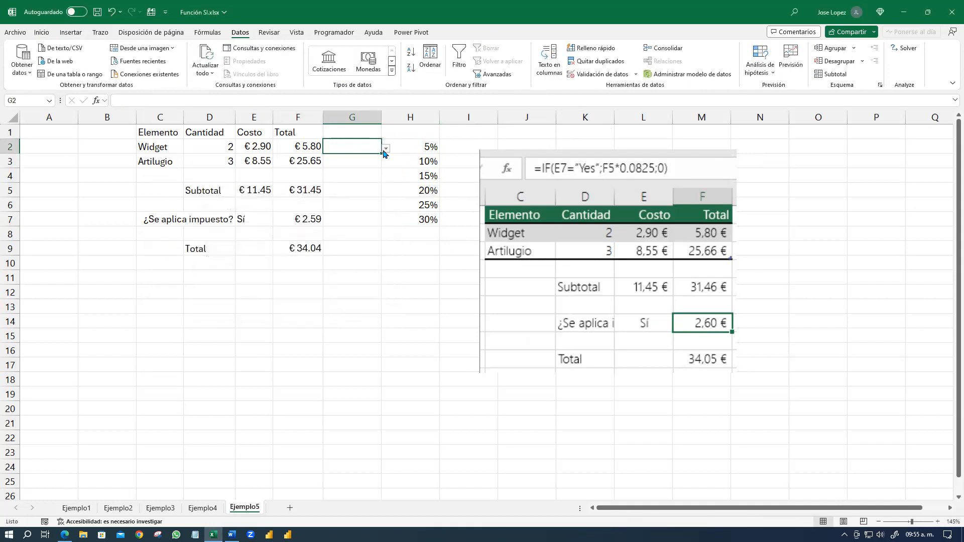
{"action": "left_click", "coordinate": [386, 148]}
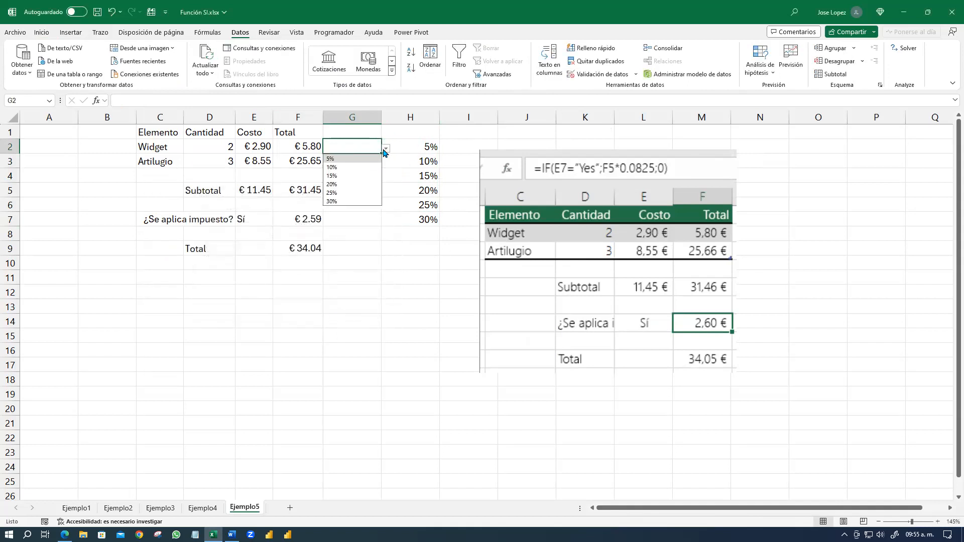
{"action": "left_click", "coordinate": [359, 184]}
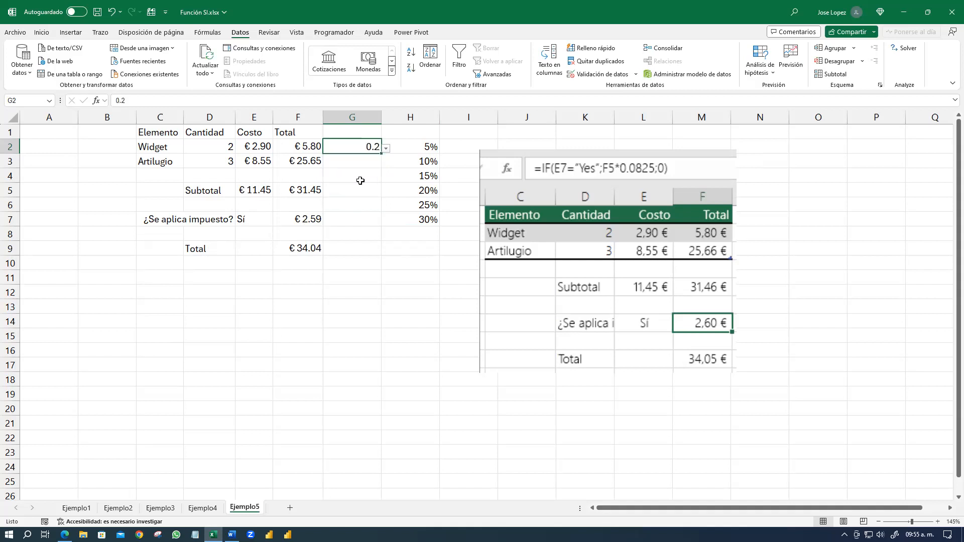
{"action": "left_click", "coordinate": [368, 175]}
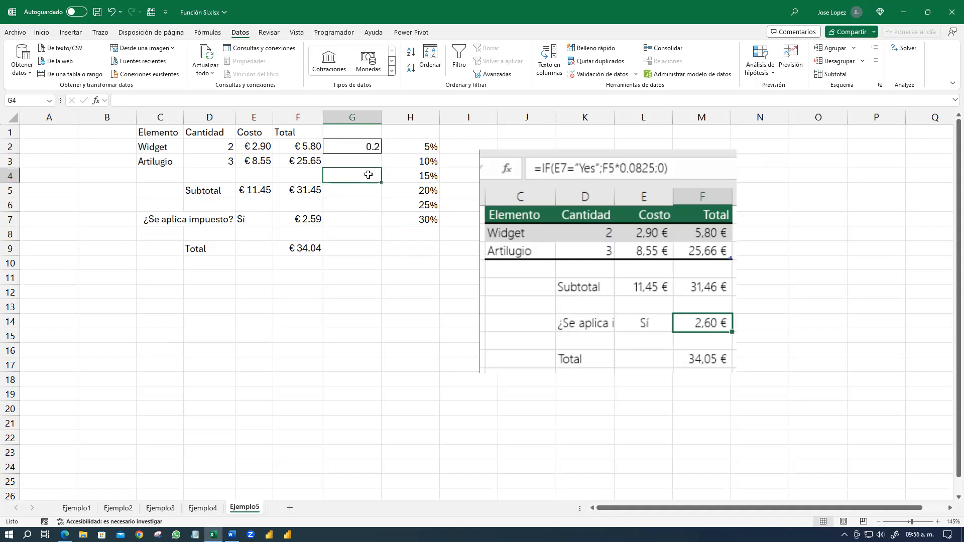
Replace the 8.25% factor in the F7 SI formula with a reference to G2 and check the formula.
{"action": "left_click", "coordinate": [298, 220]}
{"action": "double_click", "coordinate": [299, 220]}
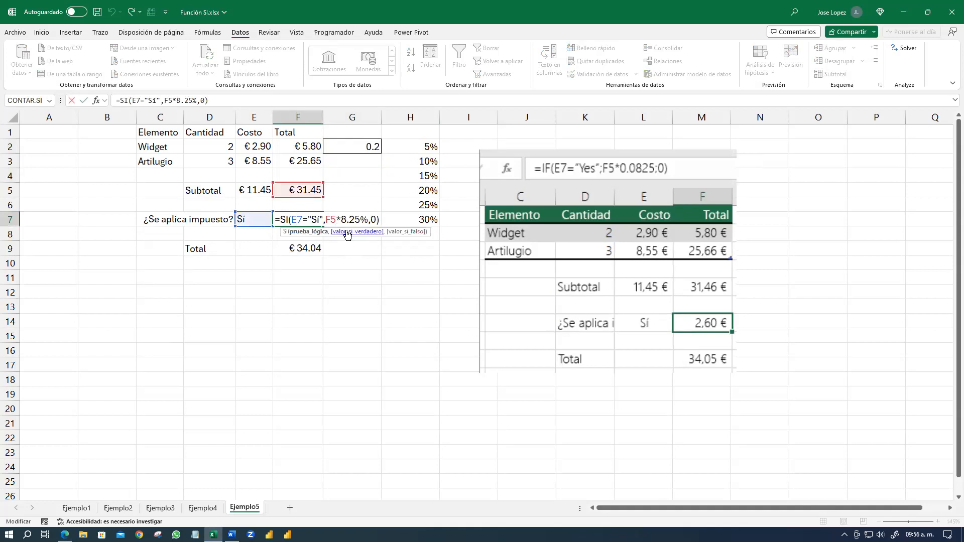
{"action": "left_click_drag", "start_coordinate": [341, 219], "coordinate": [369, 220]}
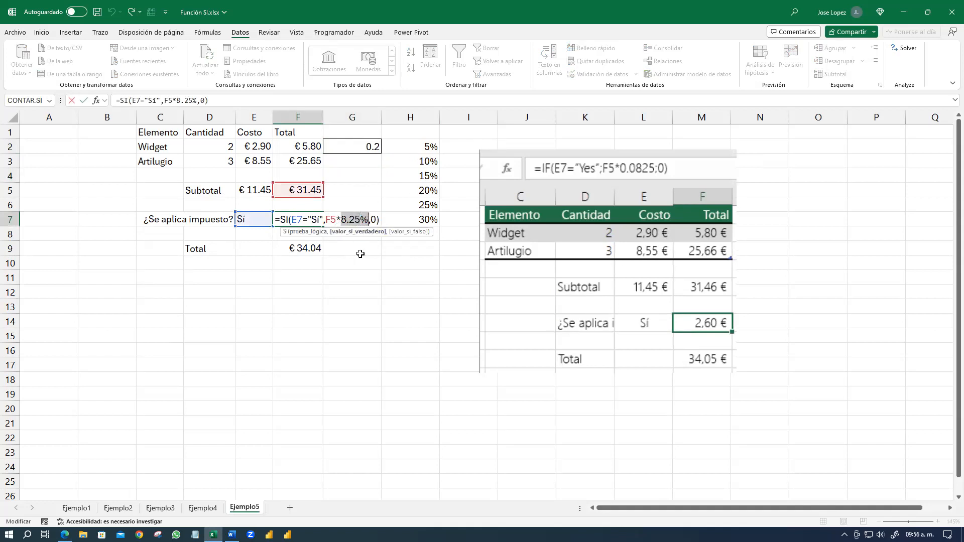
{"action": "key", "text": "BackSpace"}
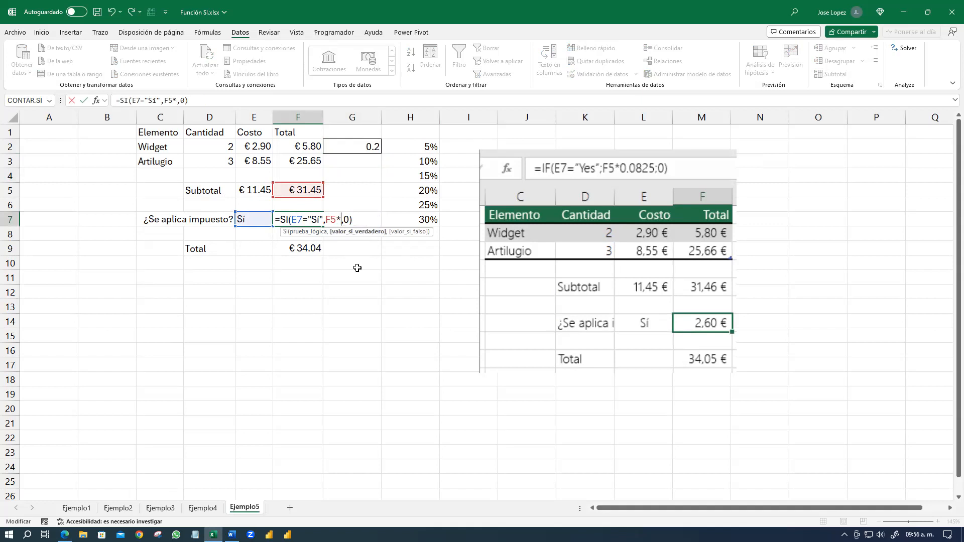
{"action": "left_click", "coordinate": [366, 147]}
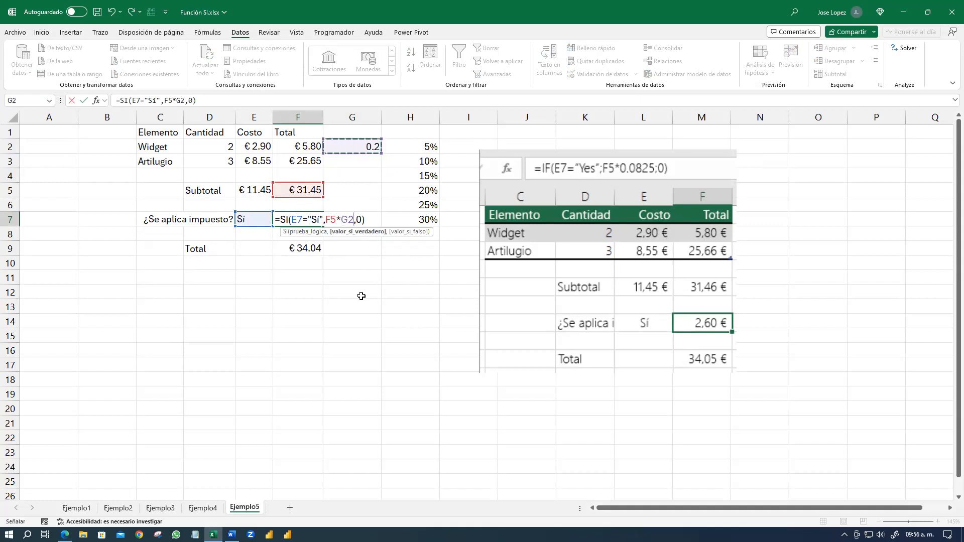
{"action": "key", "text": "Return"}
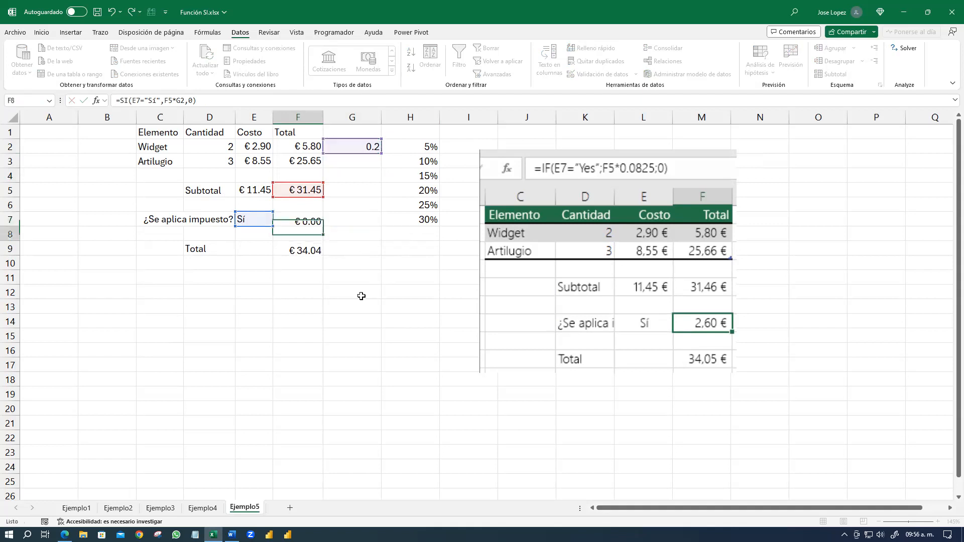
{"action": "double_click", "coordinate": [286, 216]}
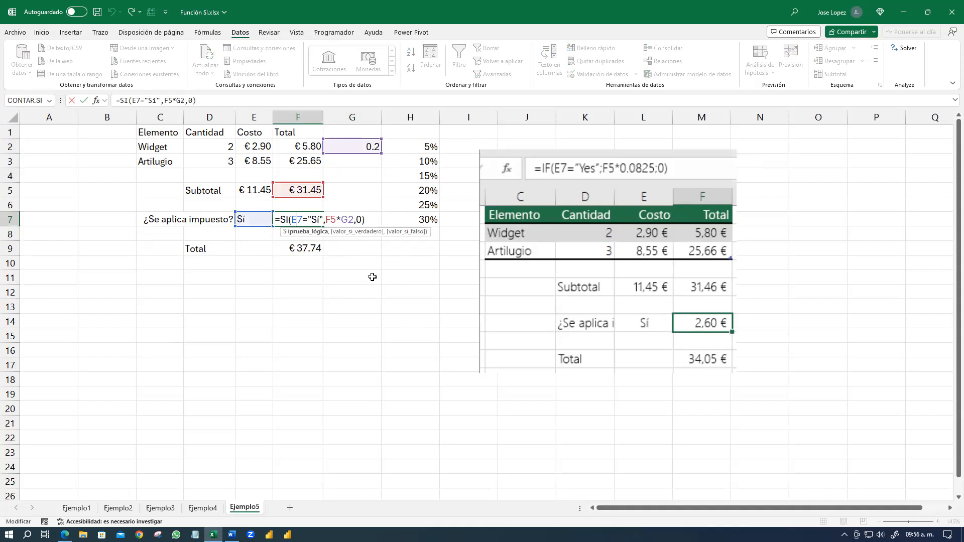
{"action": "key", "text": "Escape"}
Test the tax rate list in G2 with 10%, 5%, 25% and 20%, leaving it set to 25%.
{"action": "left_click", "coordinate": [363, 147]}
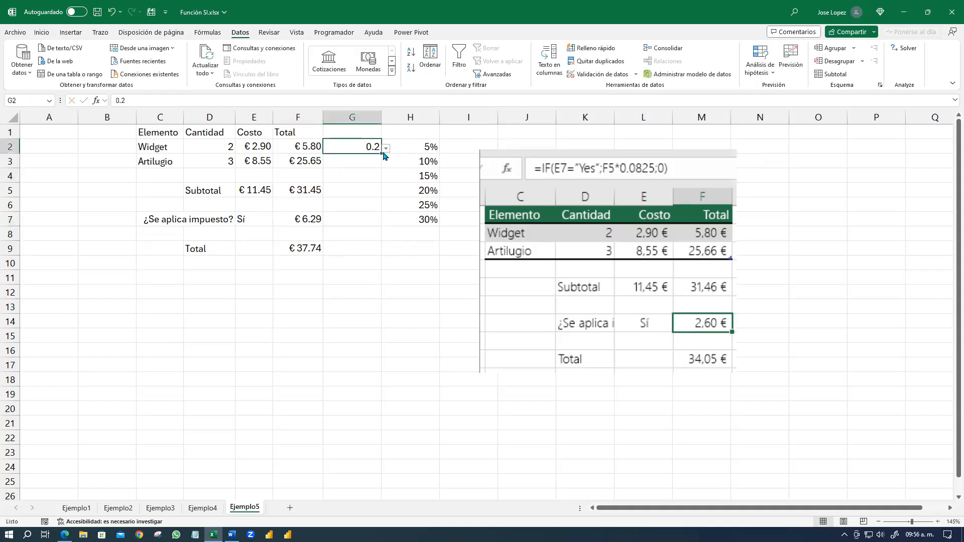
{"action": "left_click", "coordinate": [386, 148]}
{"action": "left_click", "coordinate": [362, 168]}
{"action": "left_click", "coordinate": [385, 149]}
{"action": "left_click", "coordinate": [356, 159]}
{"action": "left_click", "coordinate": [386, 149]}
{"action": "left_click", "coordinate": [355, 191]}
{"action": "key", "text": "ctrl+shift"}
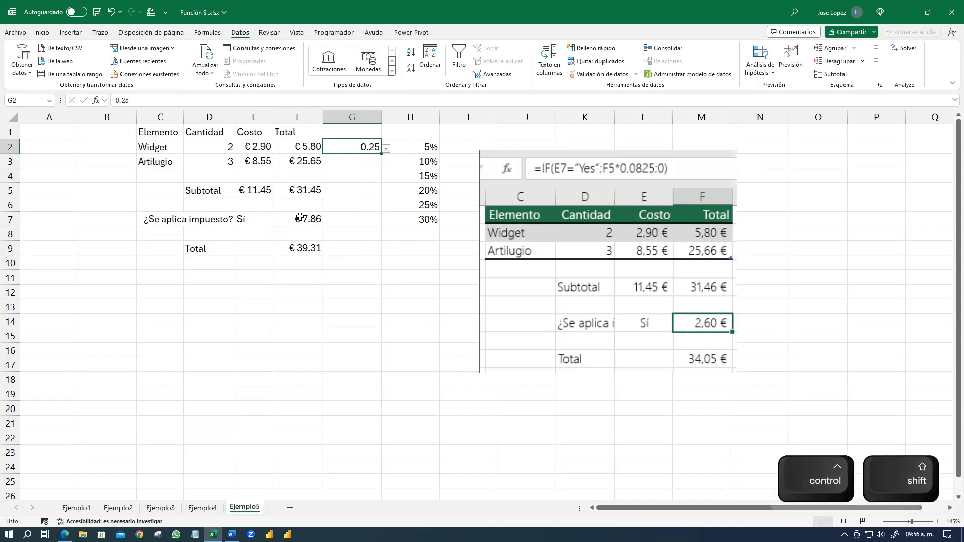
{"action": "left_click", "coordinate": [386, 149]}
{"action": "left_click", "coordinate": [347, 184]}
{"action": "left_click", "coordinate": [386, 148]}
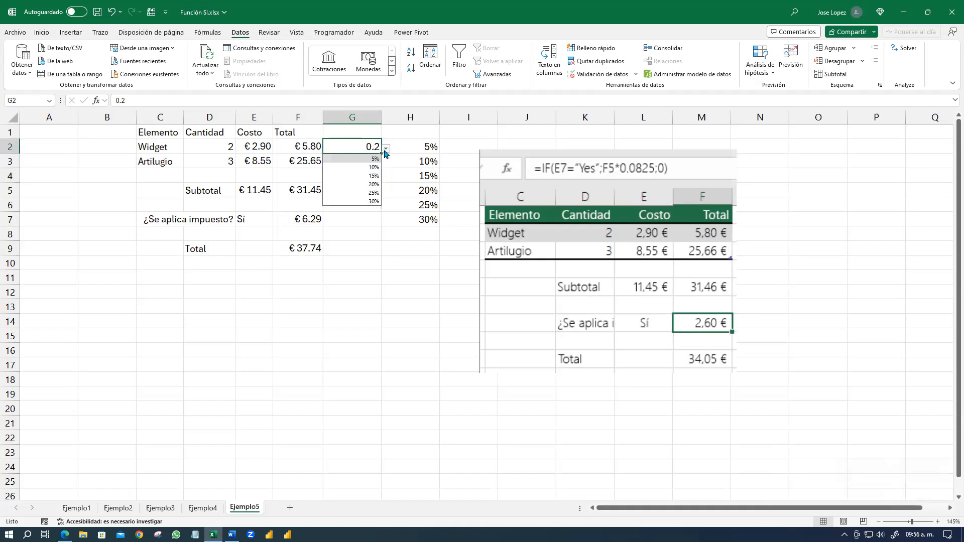
{"action": "left_click", "coordinate": [366, 193]}
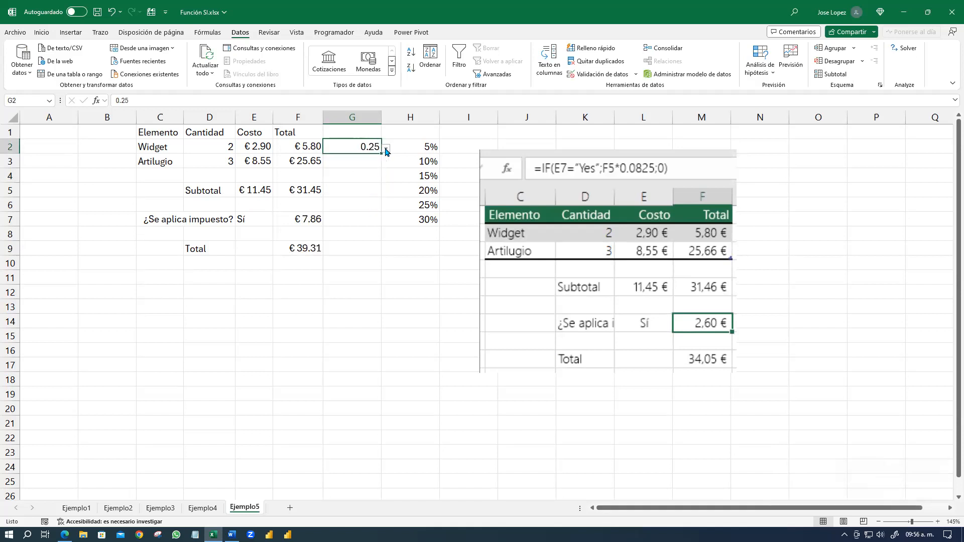
Test the tax rate list in G2 with 5%, 25% and 30%, and format the cell as a percentage.
{"action": "left_click", "coordinate": [386, 149]}
{"action": "left_click", "coordinate": [376, 159]}
{"action": "left_click", "coordinate": [386, 150]}
{"action": "left_click", "coordinate": [363, 194]}
{"action": "left_click", "coordinate": [384, 145]}
{"action": "left_click", "coordinate": [376, 147]}
{"action": "left_click", "coordinate": [386, 150]}
{"action": "left_click", "coordinate": [371, 204]}
{"action": "key", "text": "ctrl+shift+5"}
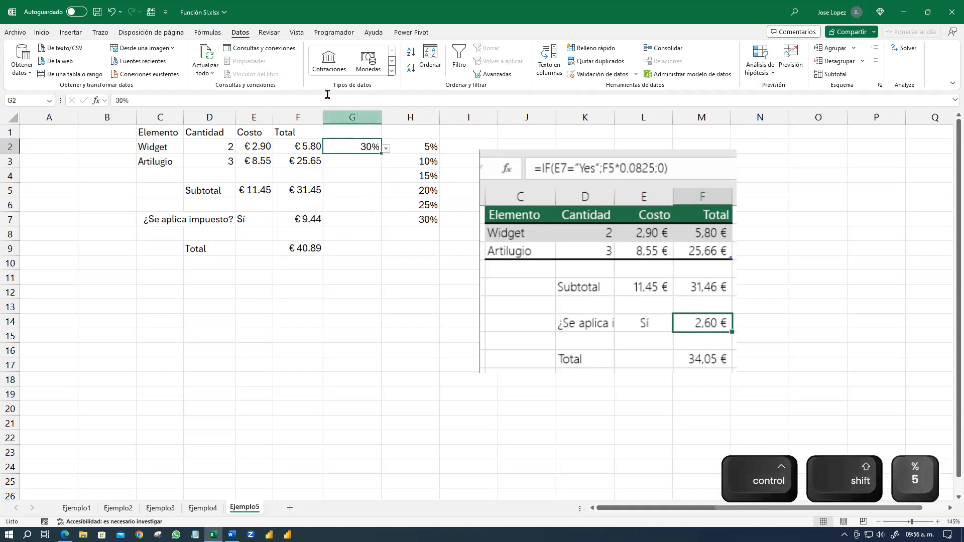
{"action": "left_click", "coordinate": [307, 219]}
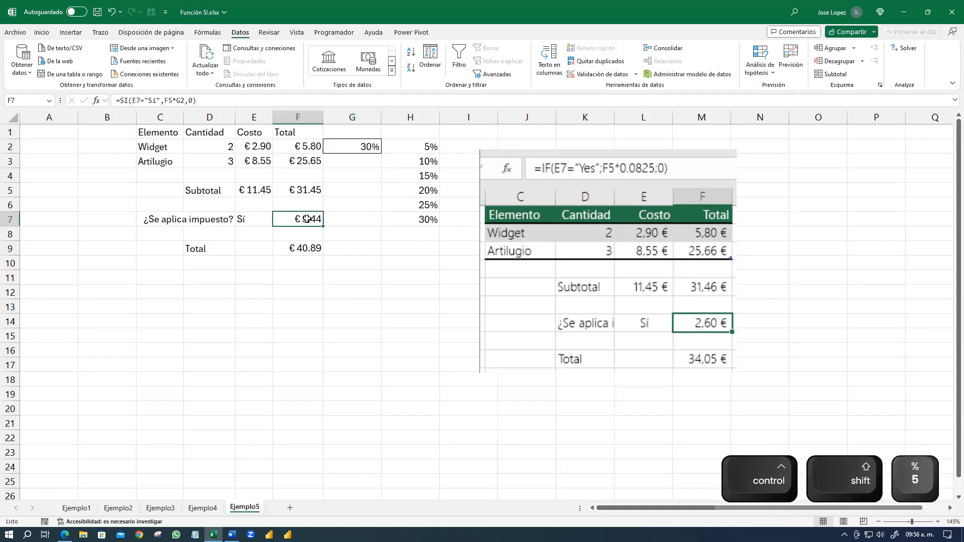
Choose 5% from the rate list in G2 and review the G2 reference in the F7 SI formula.
{"action": "left_click", "coordinate": [369, 149]}
{"action": "left_click", "coordinate": [386, 149]}
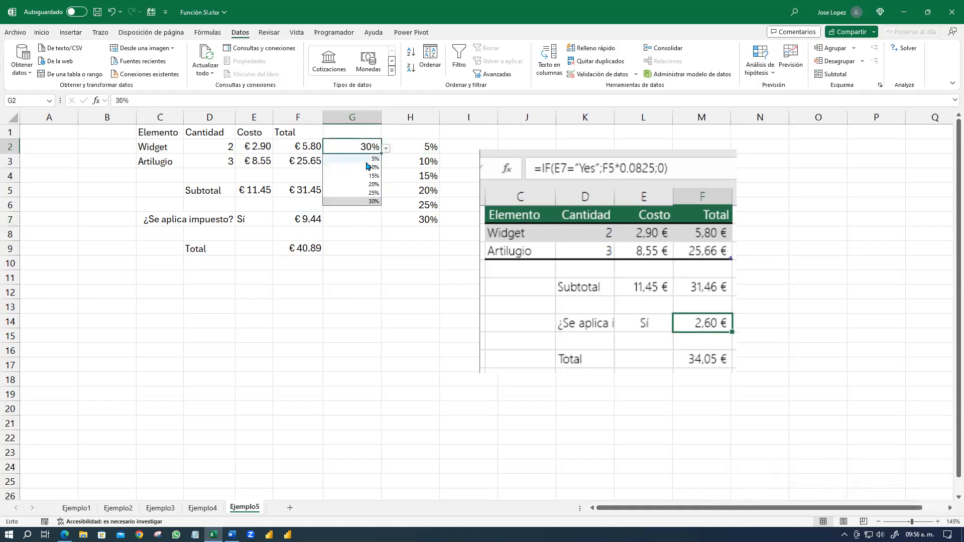
{"action": "left_click", "coordinate": [374, 158]}
{"action": "left_click", "coordinate": [301, 223]}
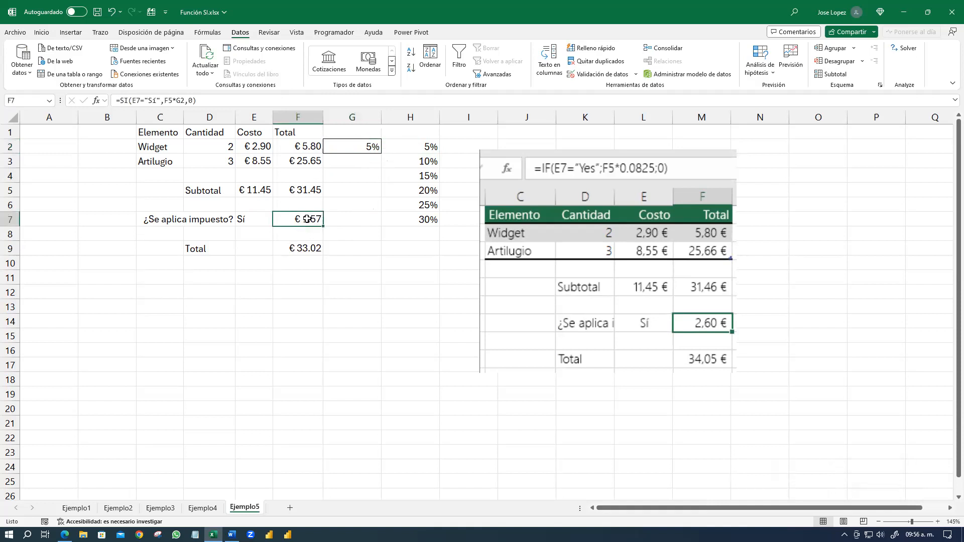
{"action": "double_click", "coordinate": [299, 221]}
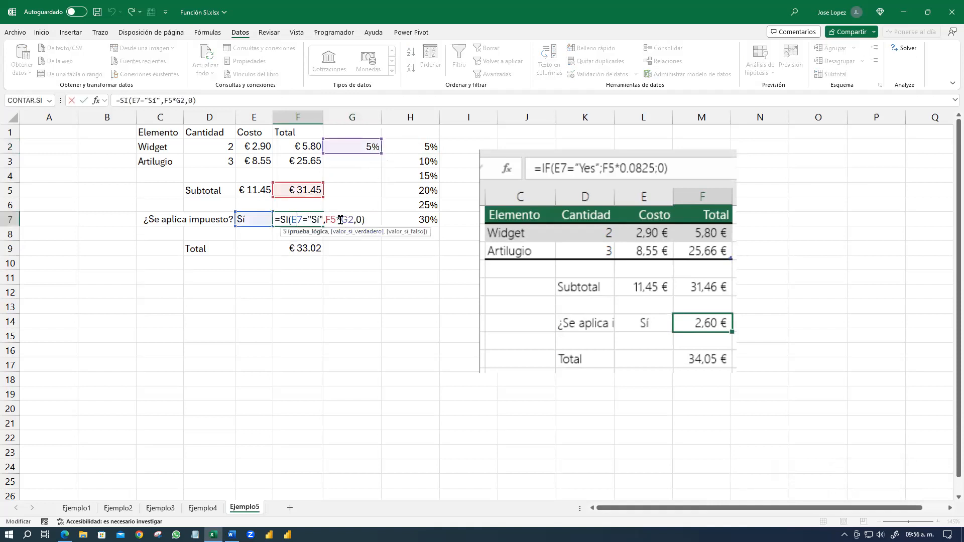
{"action": "left_click_drag", "start_coordinate": [342, 219], "coordinate": [354, 220]}
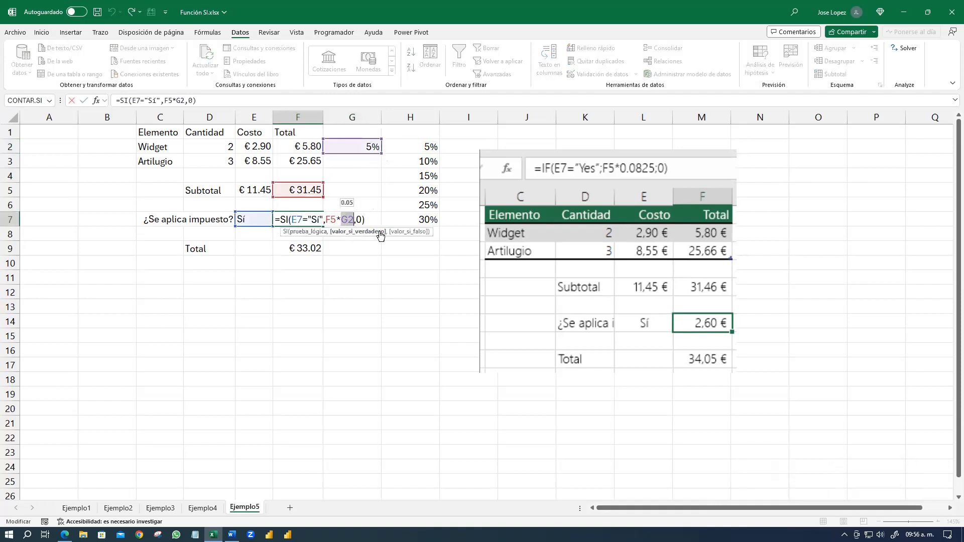
{"action": "left_click", "coordinate": [362, 220]}
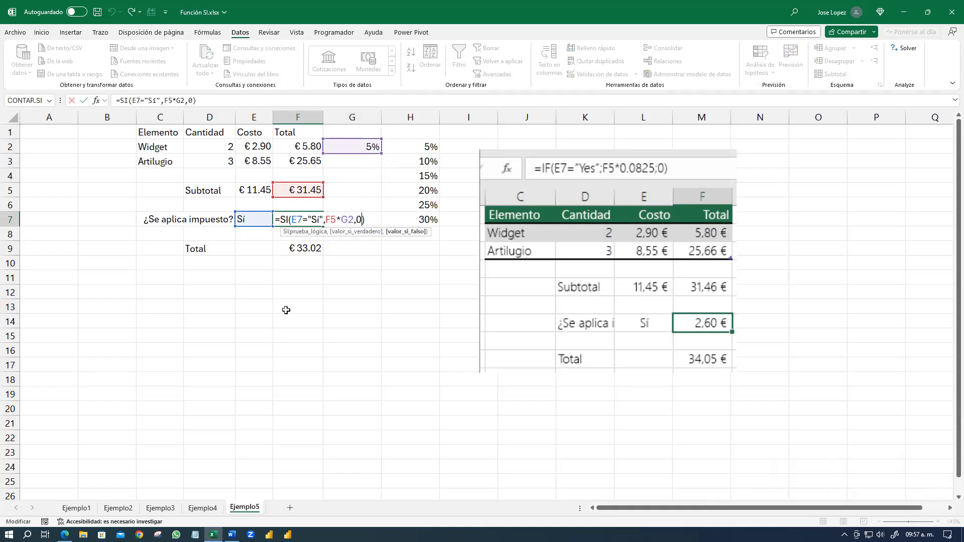
{"action": "key", "text": "ctrl+Return"}
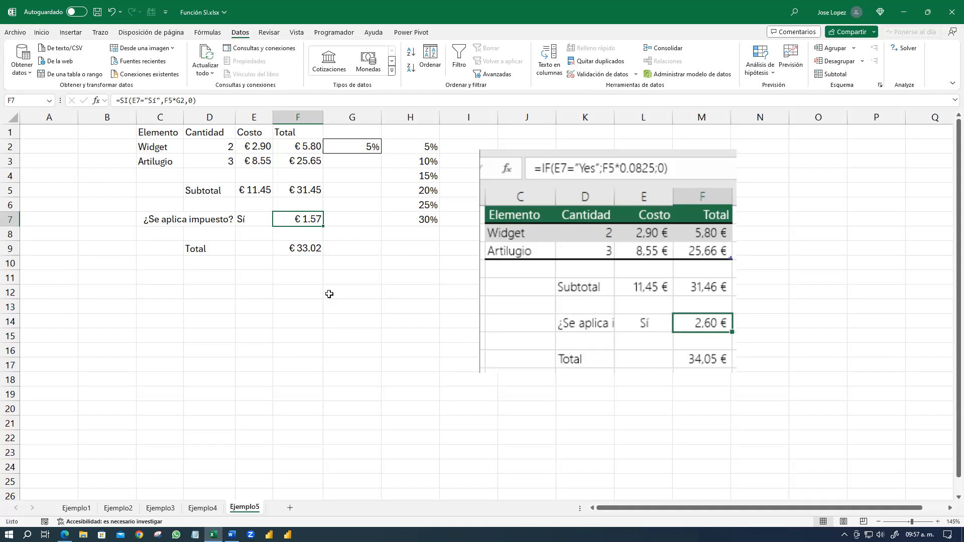
Switch to the Microsoft support page in the browser and read the note and the Problemas comunes table for the SI function.
{"action": "left_click", "coordinate": [64, 534]}
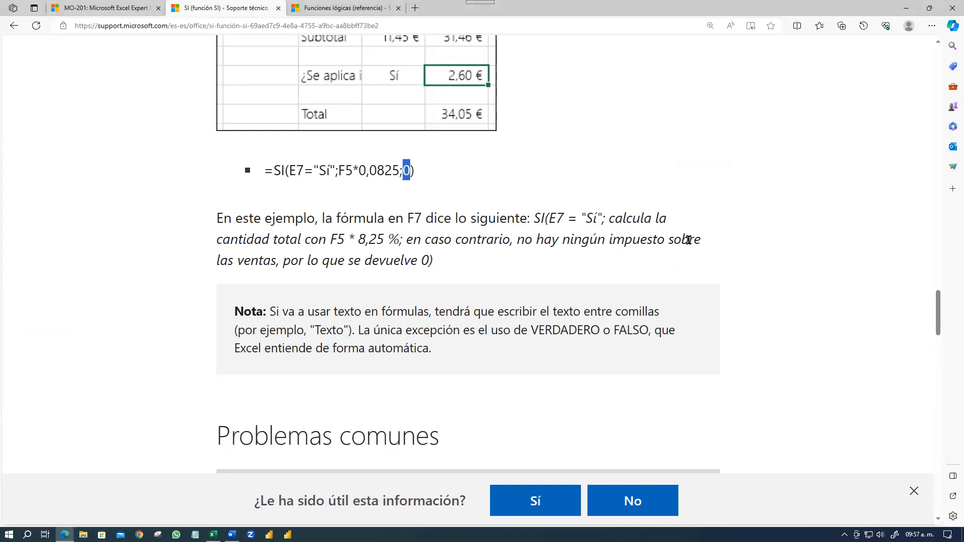
{"action": "scroll", "coordinate": [741, 221], "scroll_direction": "down", "scroll_amount": 2}
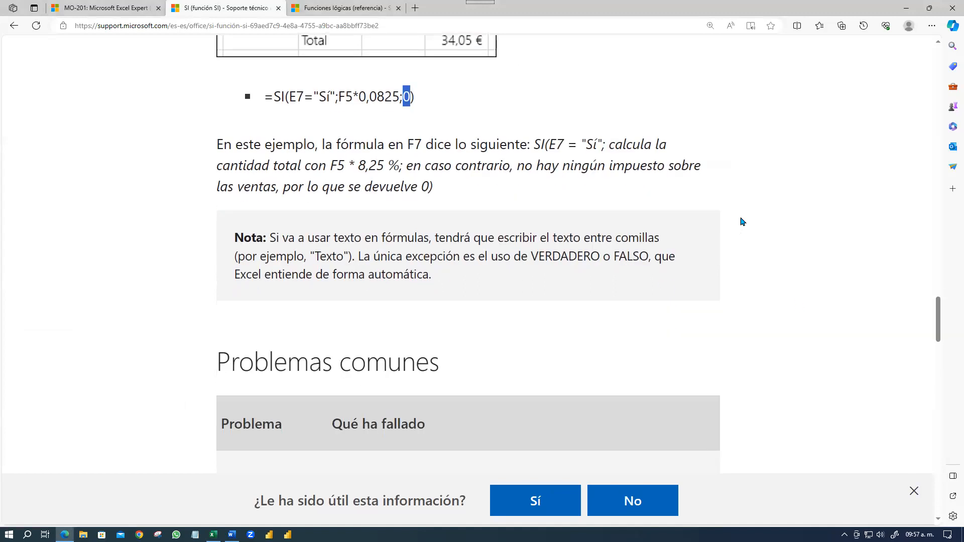
{"action": "scroll", "coordinate": [743, 221], "scroll_direction": "down", "scroll_amount": 5}
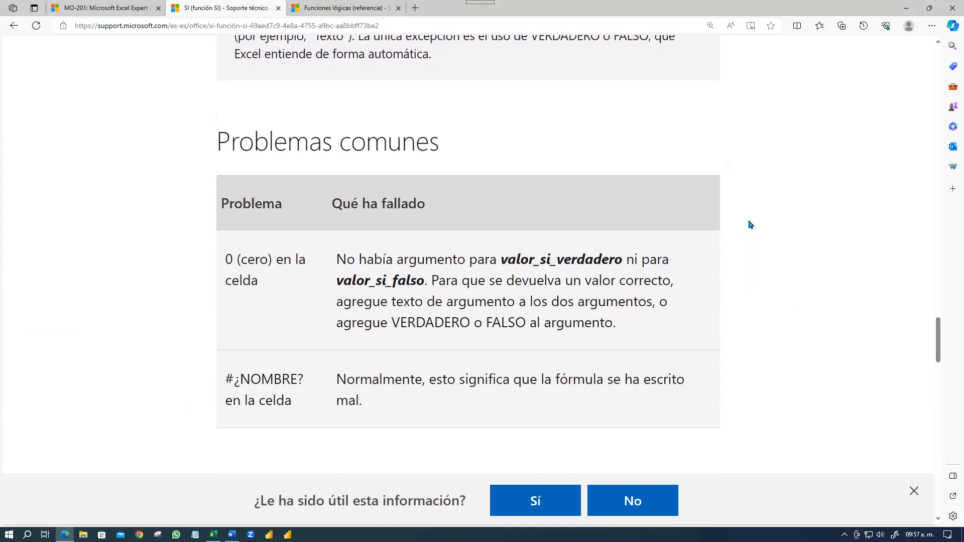
{"action": "scroll", "coordinate": [750, 224], "scroll_direction": "down", "scroll_amount": 2}
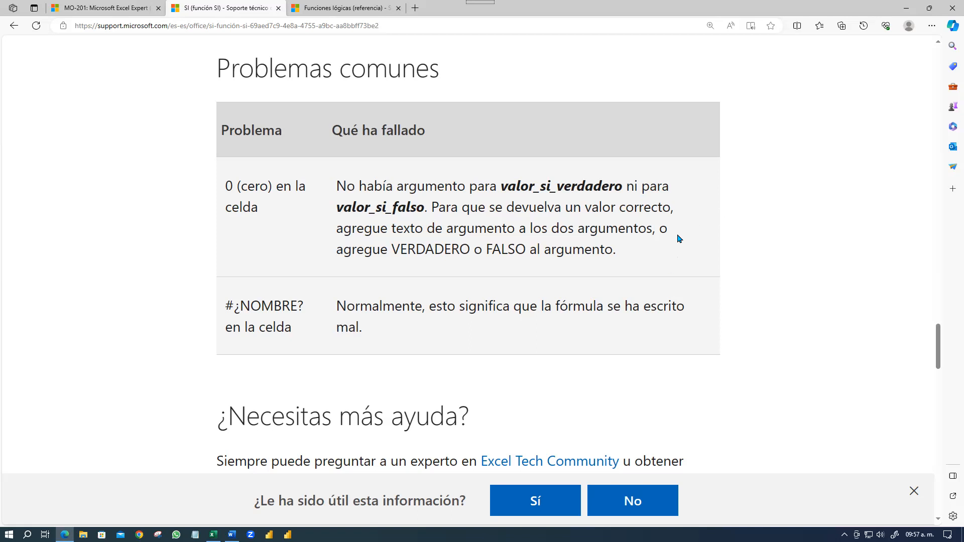
{"action": "scroll", "coordinate": [677, 239], "scroll_direction": "down", "scroll_amount": 2}
{"action": "scroll", "coordinate": [678, 238], "scroll_direction": "up", "scroll_amount": 3}
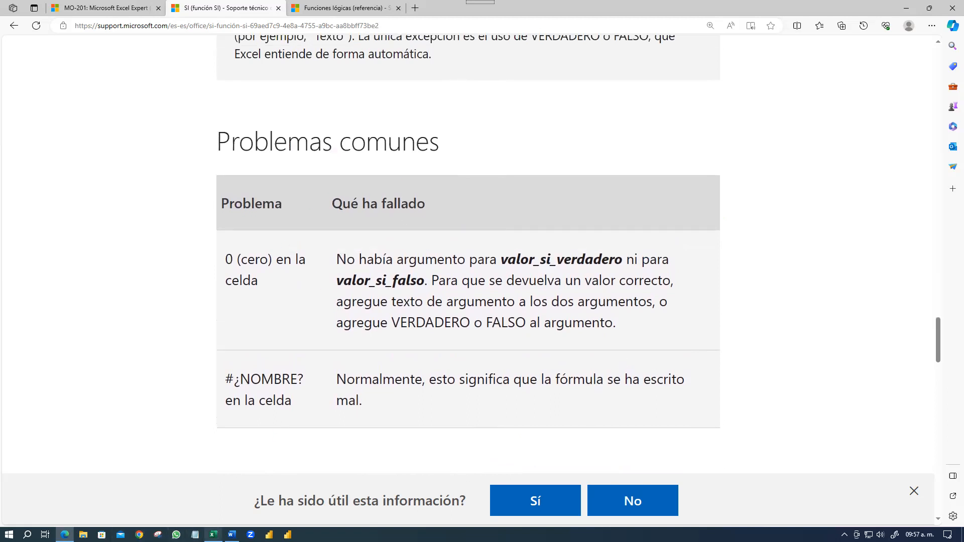
Switch back to Excel and copy the SI formula text from F7 unchanged into G5.
{"action": "left_click", "coordinate": [213, 534]}
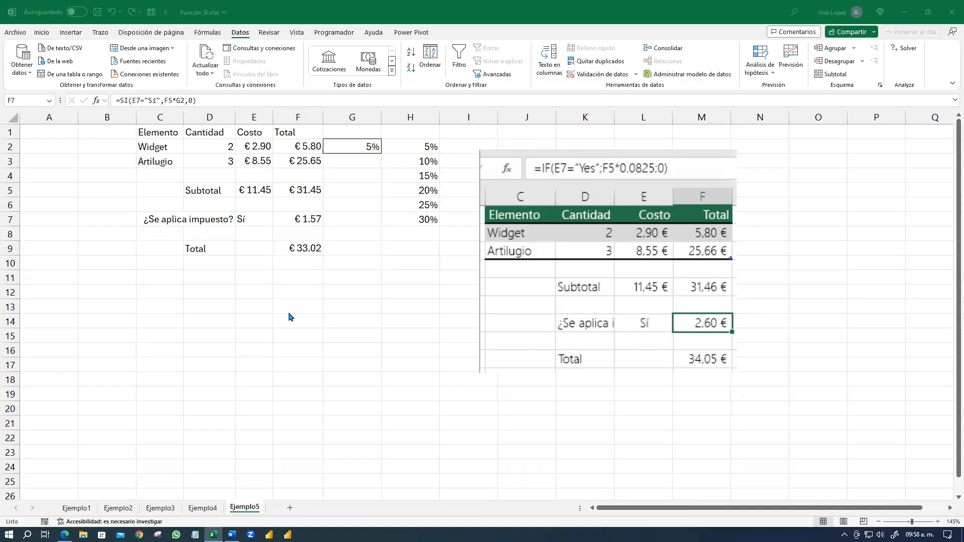
{"action": "left_click", "coordinate": [303, 282]}
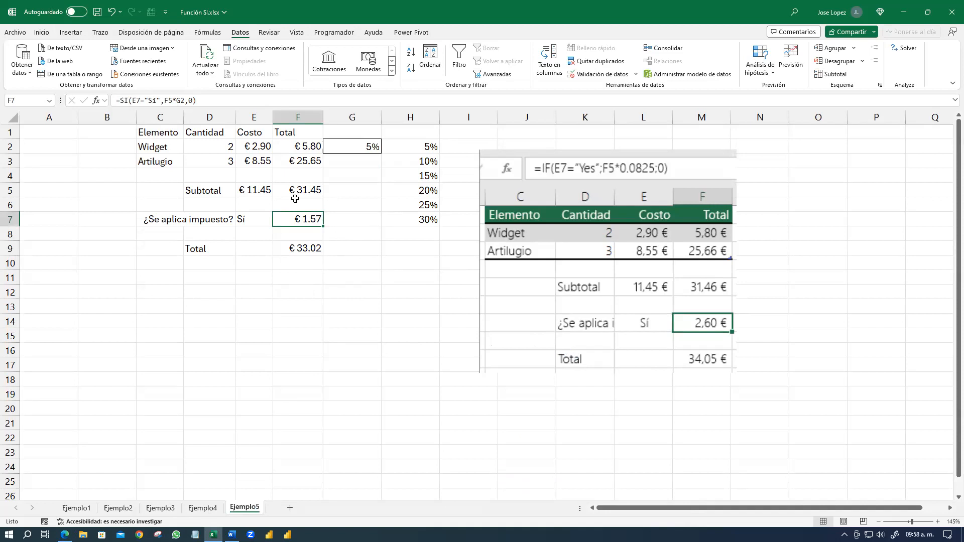
{"action": "left_click", "coordinate": [197, 101]}
{"action": "left_click_drag", "start_coordinate": [198, 101], "coordinate": [93, 105]}
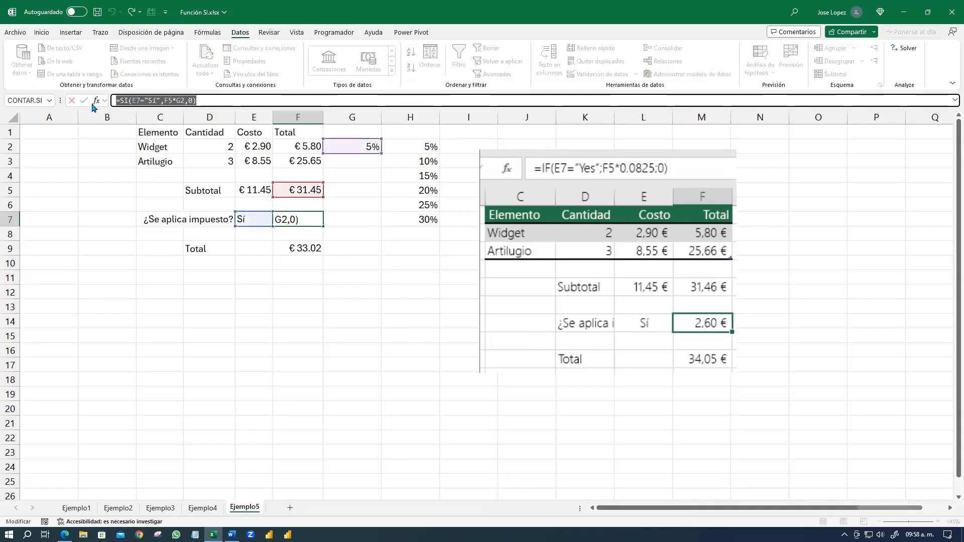
{"action": "key", "text": "ctrl+c"}
{"action": "key", "text": "Escape"}
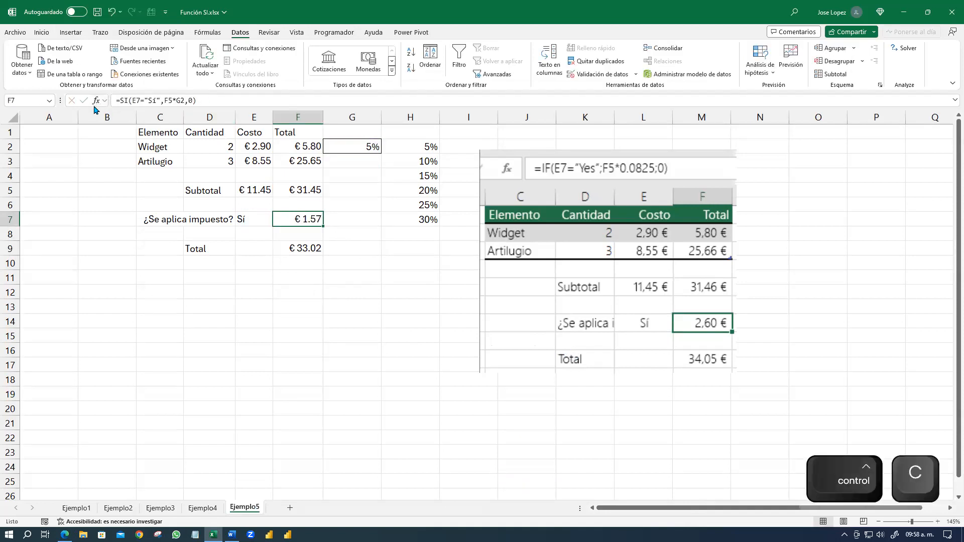
{"action": "left_click", "coordinate": [363, 190]}
{"action": "left_click", "coordinate": [202, 101]}
{"action": "key", "text": "ctrl+v"}
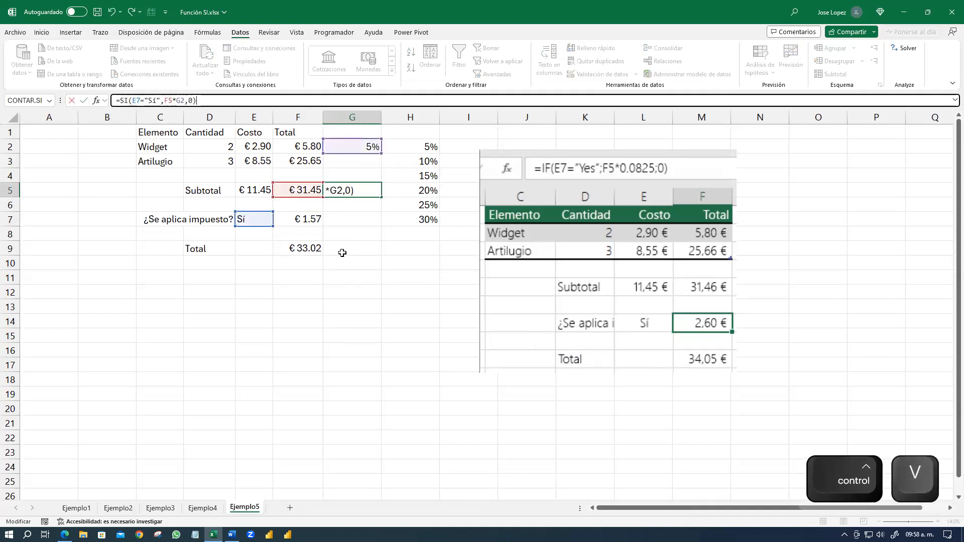
{"action": "key", "text": "Return"}
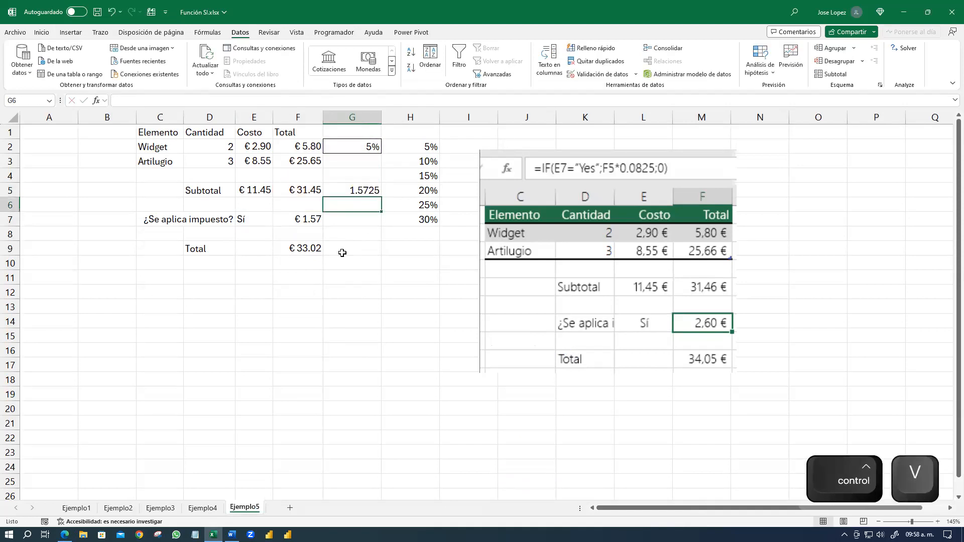
Examine the SI formula in G5 and the SUMA formula in F5, and clear G5.
{"action": "double_click", "coordinate": [355, 191]}
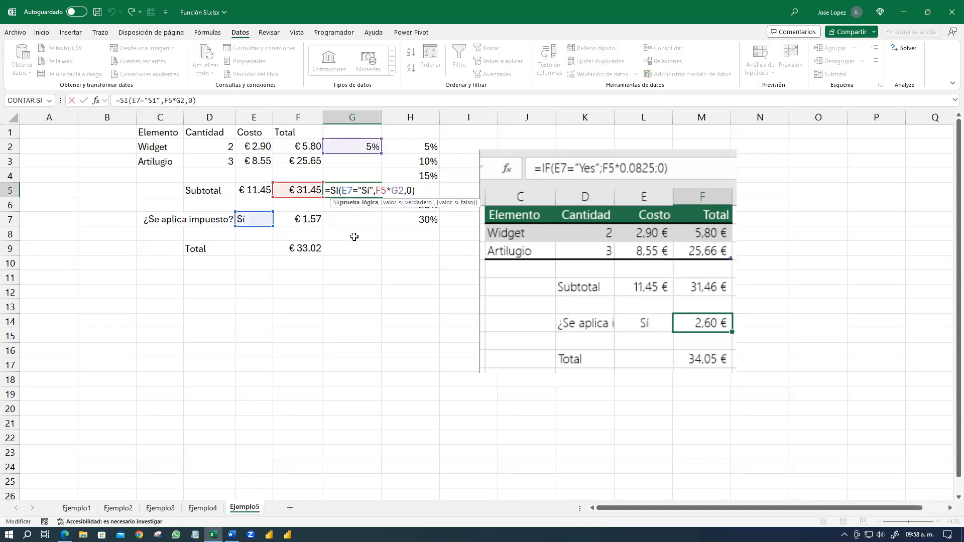
{"action": "key", "text": "Escape"}
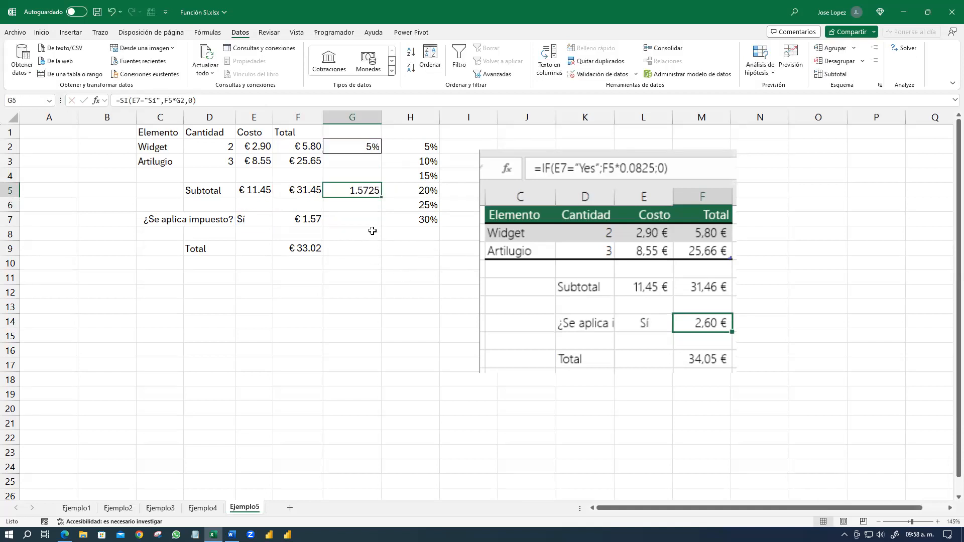
{"action": "double_click", "coordinate": [352, 190]}
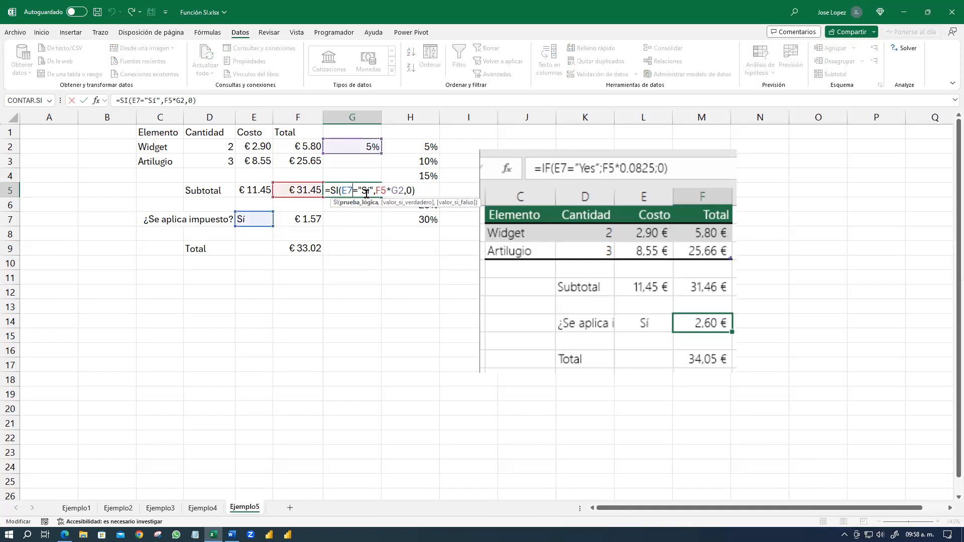
{"action": "key", "text": "Escape"}
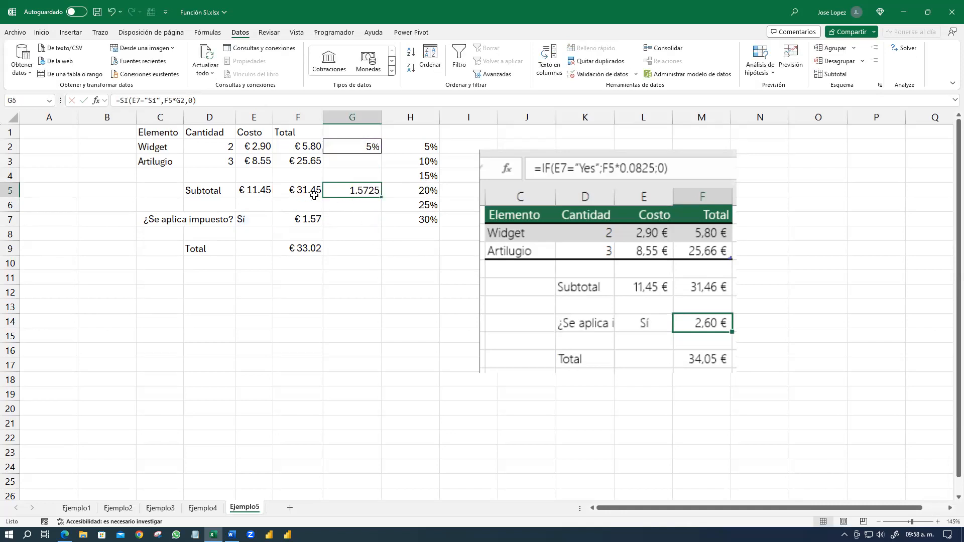
{"action": "double_click", "coordinate": [301, 190]}
{"action": "key", "text": "Escape"}
{"action": "double_click", "coordinate": [359, 192]}
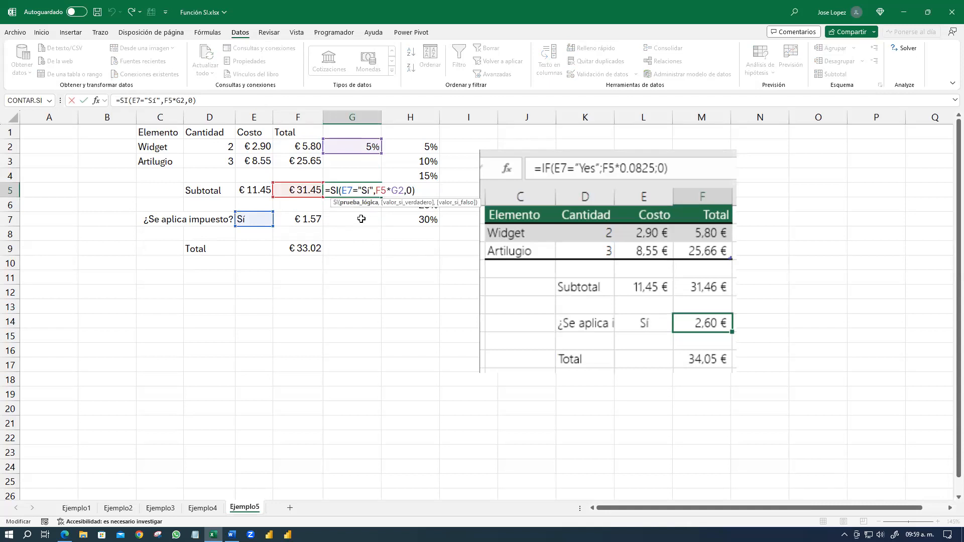
{"action": "key", "text": "ctrl+Return"}
{"action": "key", "text": "Left"}
{"action": "key", "text": "F2"}
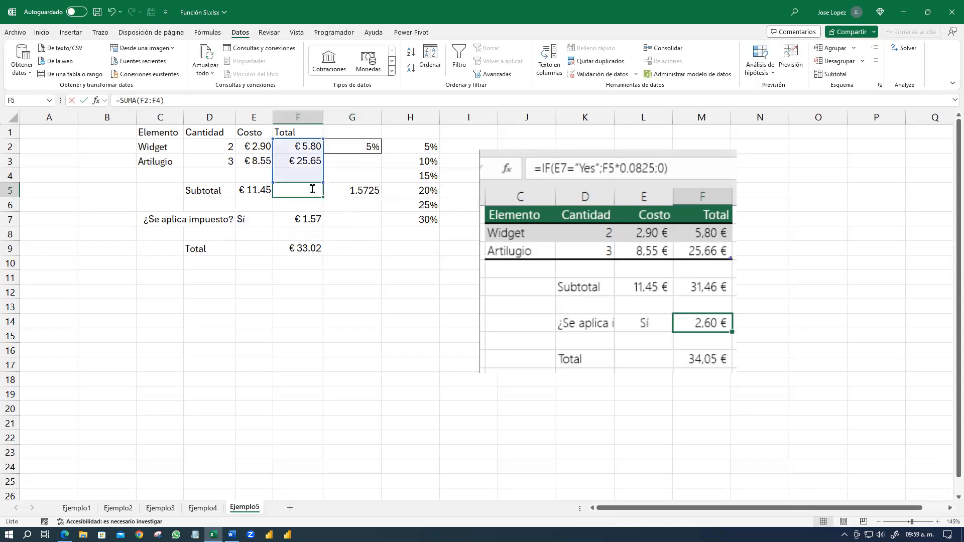
{"action": "key", "text": "Escape"}
{"action": "left_click", "coordinate": [357, 192]}
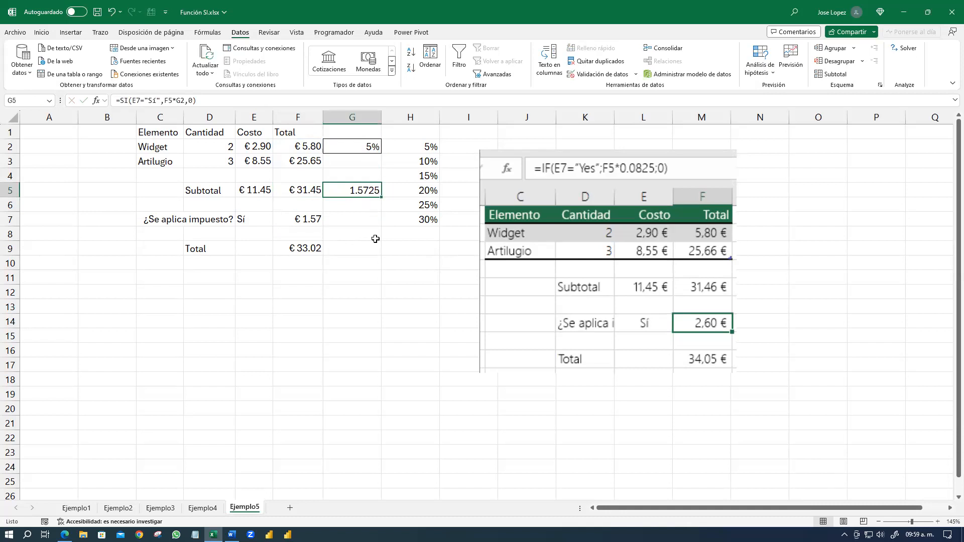
Copy the SI formula text from F7 unchanged into G7.
{"action": "left_click", "coordinate": [312, 221]}
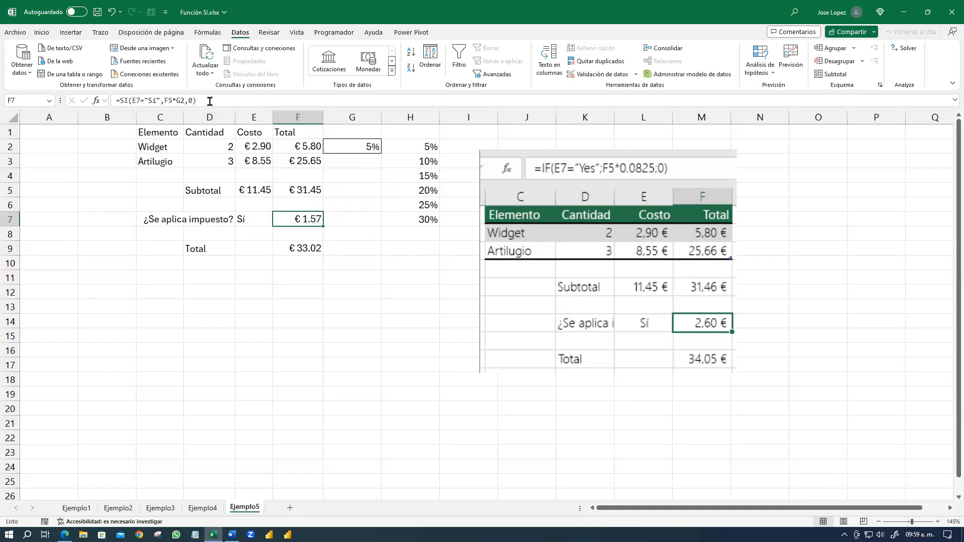
{"action": "left_click_drag", "start_coordinate": [206, 101], "coordinate": [64, 101]}
{"action": "key", "text": "ctrl+c"}
{"action": "key", "text": "Escape"}
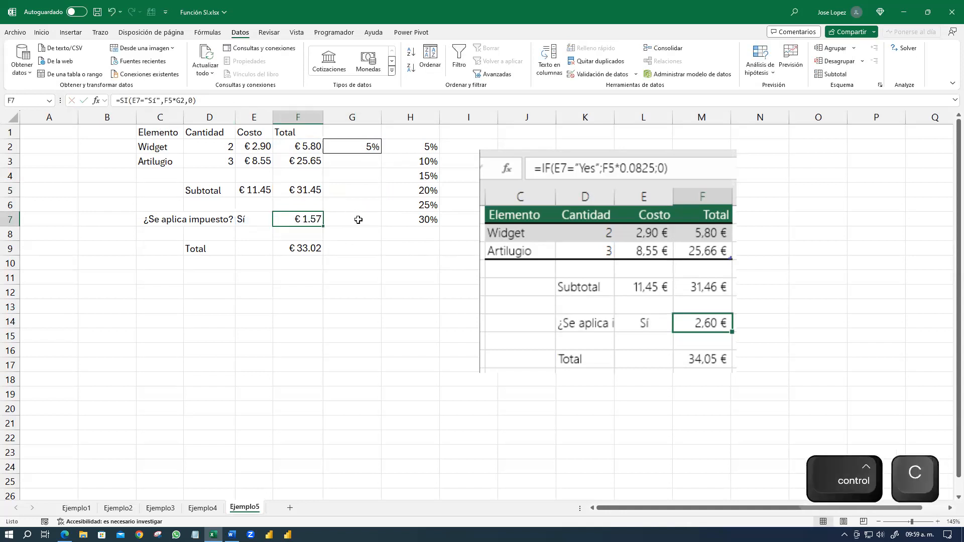
{"action": "left_click", "coordinate": [359, 219]}
{"action": "key", "text": "ctrl+v"}
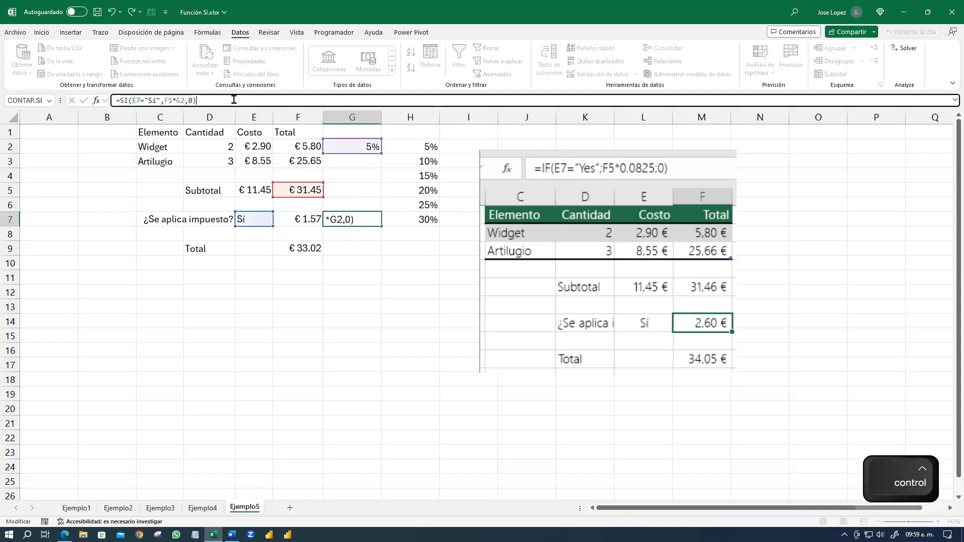
{"action": "key", "text": "Return"}
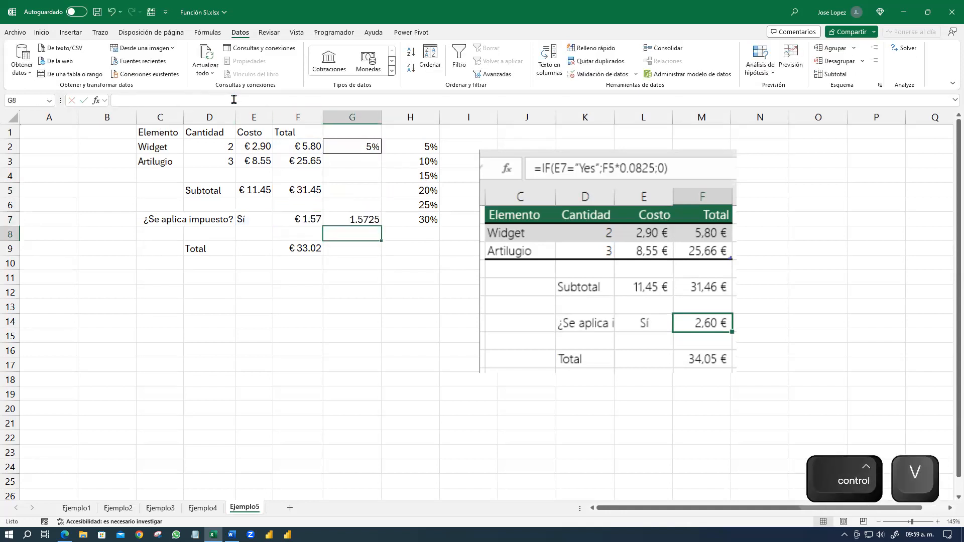
Copy the currency format of F7 onto G7.
{"action": "left_click", "coordinate": [365, 221]}
{"action": "left_click", "coordinate": [308, 223]}
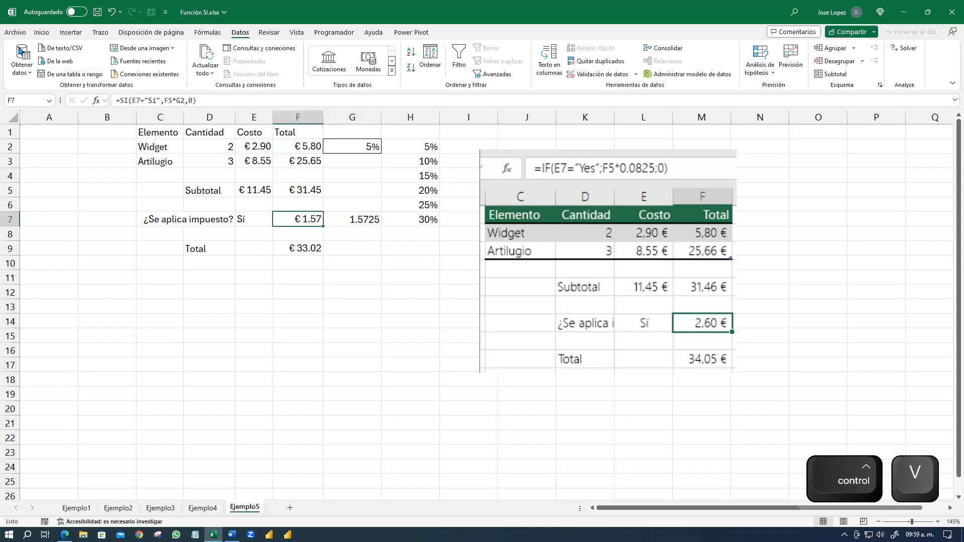
{"action": "left_click", "coordinate": [41, 33]}
{"action": "left_click", "coordinate": [55, 74]}
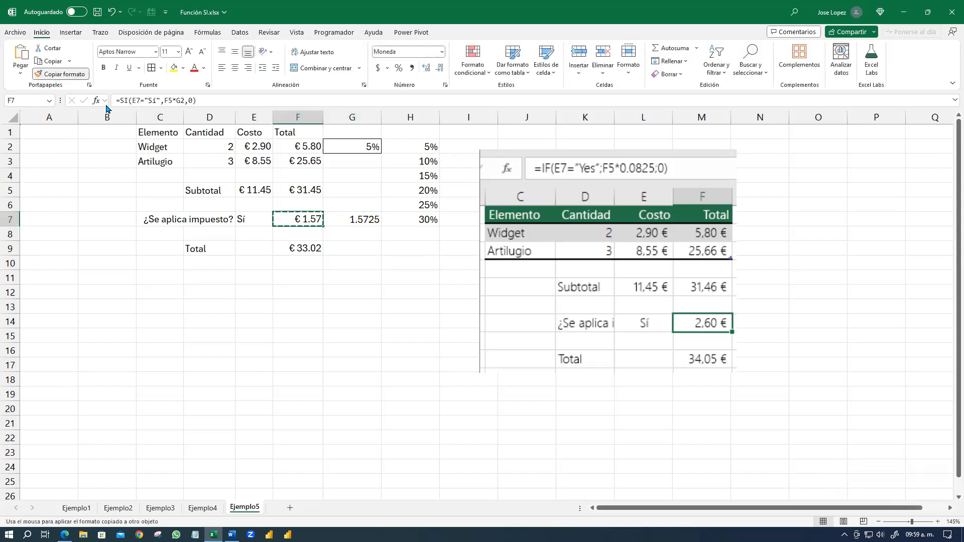
{"action": "left_click", "coordinate": [341, 220]}
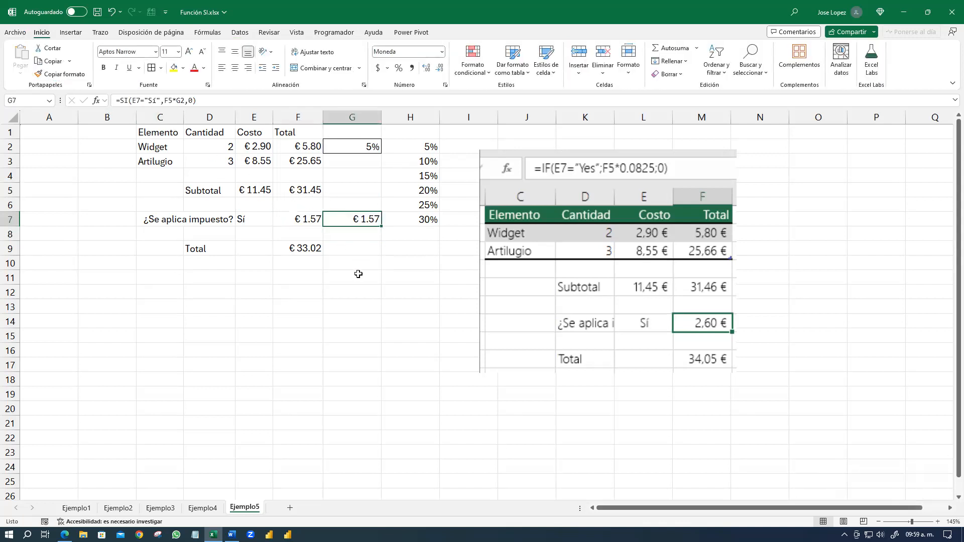
Remove the value-if-true argument F5*G2 from the SI formula in G7, leaving =SI(E7="Sí",,0).
{"action": "double_click", "coordinate": [353, 219]}
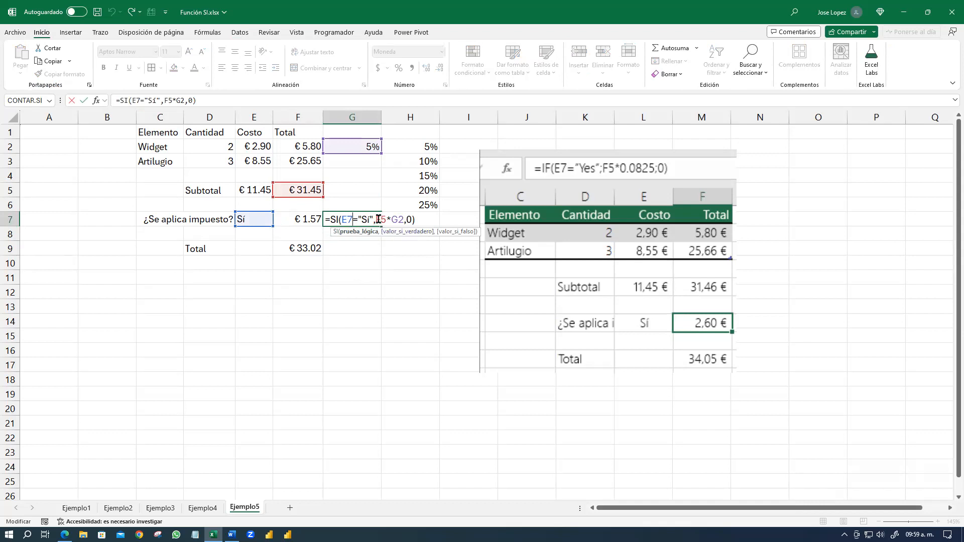
{"action": "left_click", "coordinate": [375, 220]}
{"action": "key", "text": "Delete"}
{"action": "key", "text": "Delete"}
{"action": "key", "text": "Delete"}
{"action": "key", "text": "Delete"}
{"action": "key", "text": "Delete"}
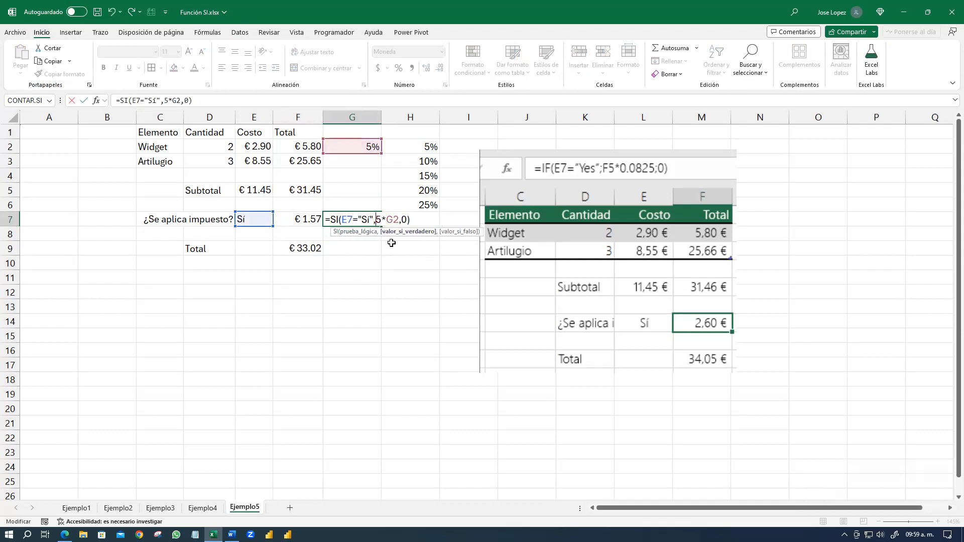
{"action": "key", "text": "Return"}
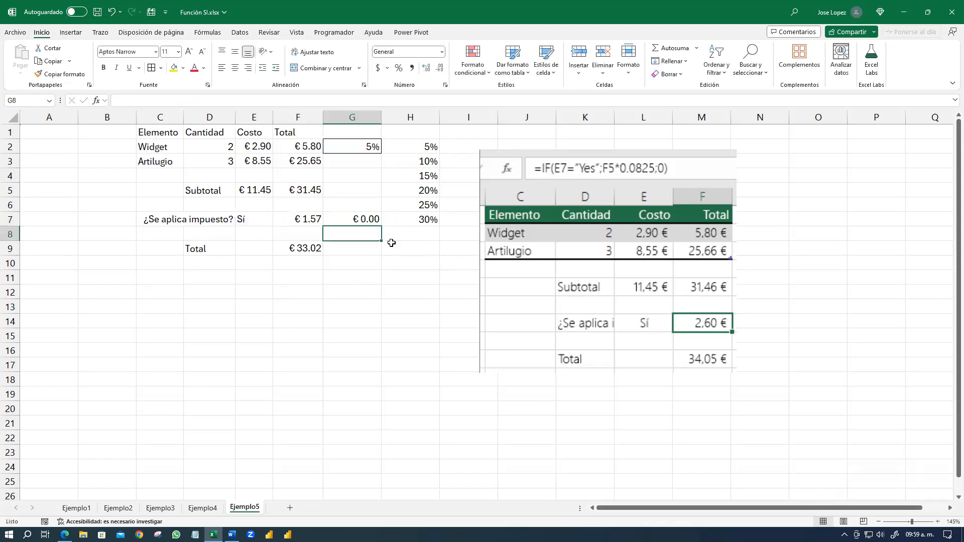
{"action": "key", "text": "Up"}
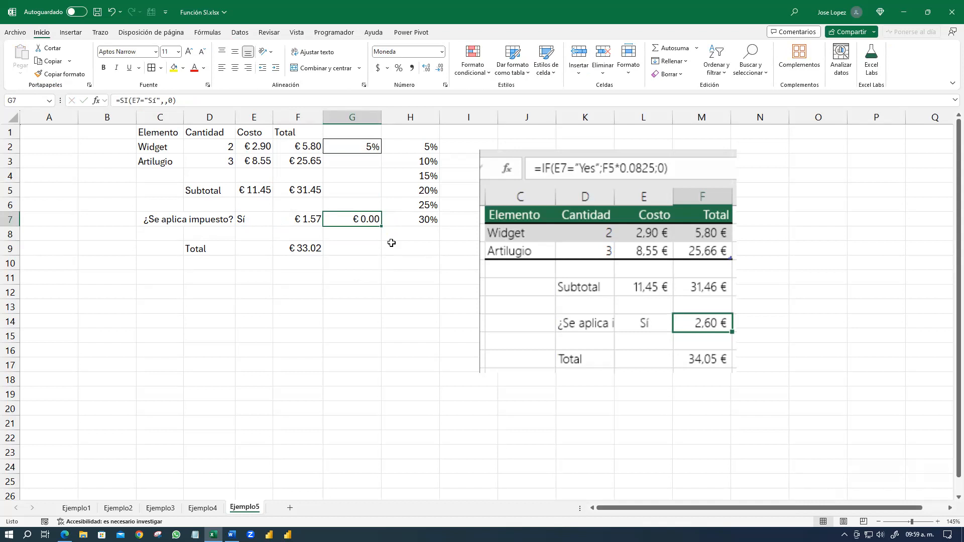
Examine the logical test and the empty value-if-true argument of the SI formula in G7.
{"action": "double_click", "coordinate": [356, 220]}
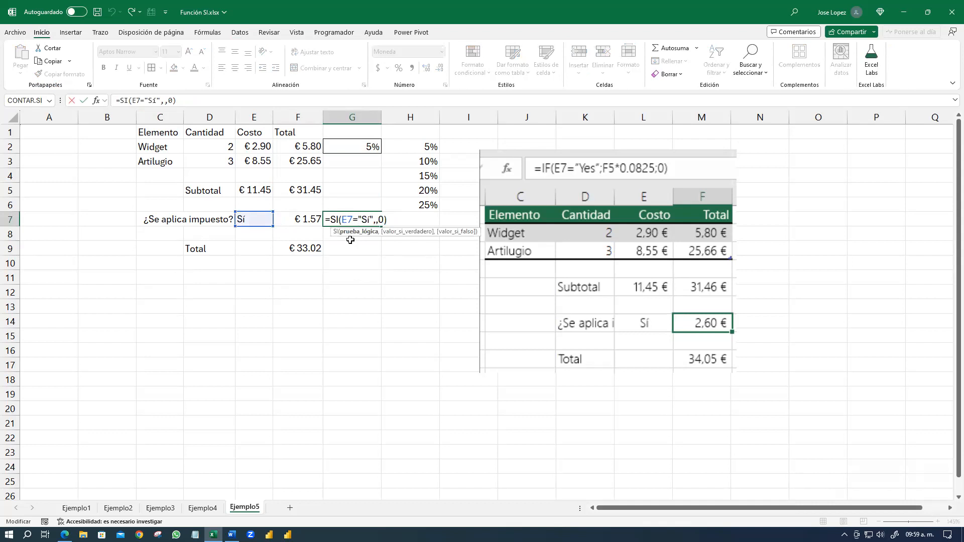
{"action": "left_click", "coordinate": [354, 233]}
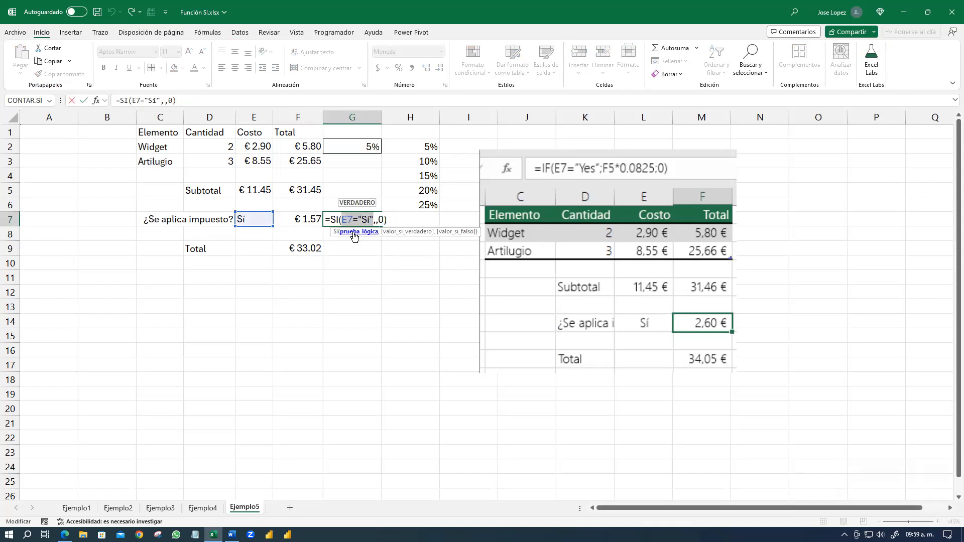
{"action": "left_click", "coordinate": [406, 233]}
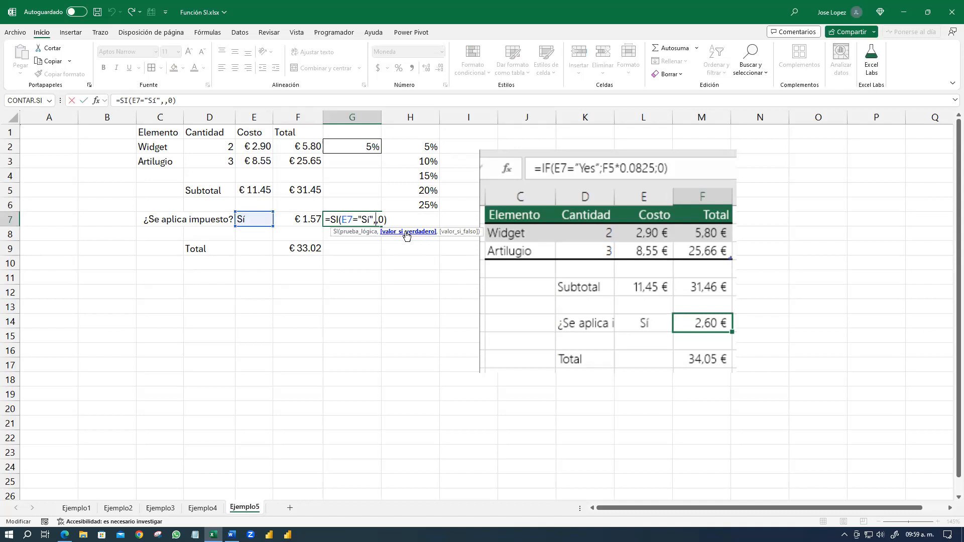
{"action": "key", "text": "ctrl+Return"}
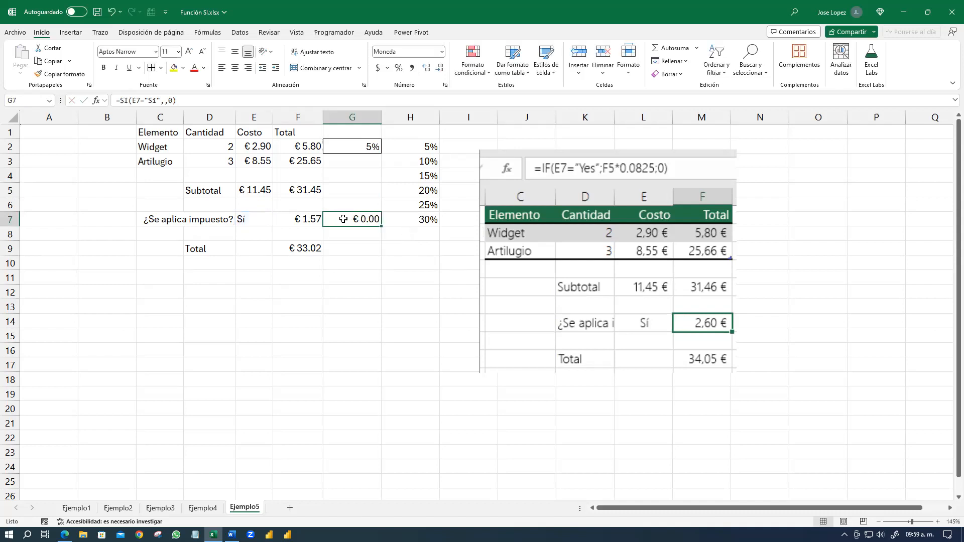
Undo the removal of F5*G2 from the SI formula in G7.
{"action": "double_click", "coordinate": [359, 217]}
{"action": "key", "text": "Escape"}
{"action": "key", "text": "ctrl+z"}
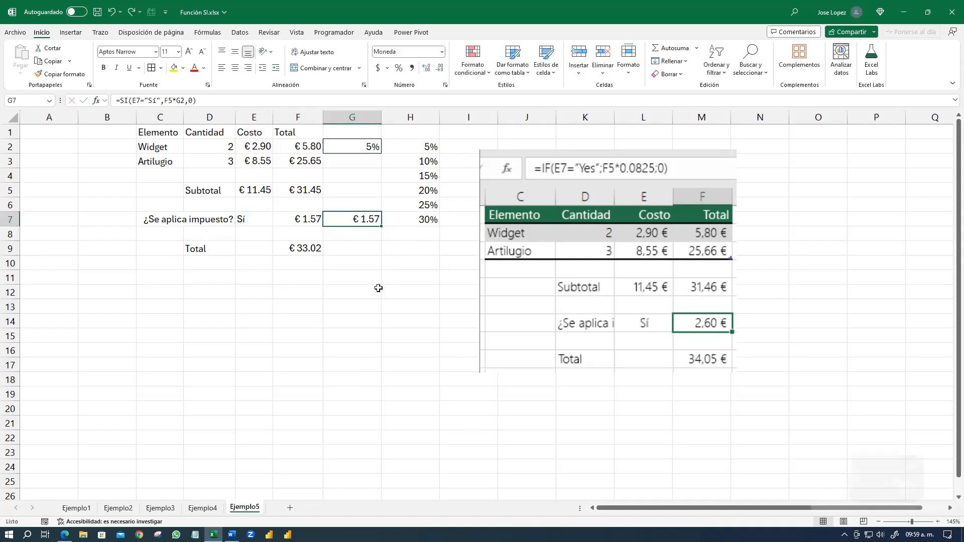
Remove the value-if-false argument and its comma from the G7 formula, leaving =SI(E7="Sí",F5*G2).
{"action": "double_click", "coordinate": [355, 218]}
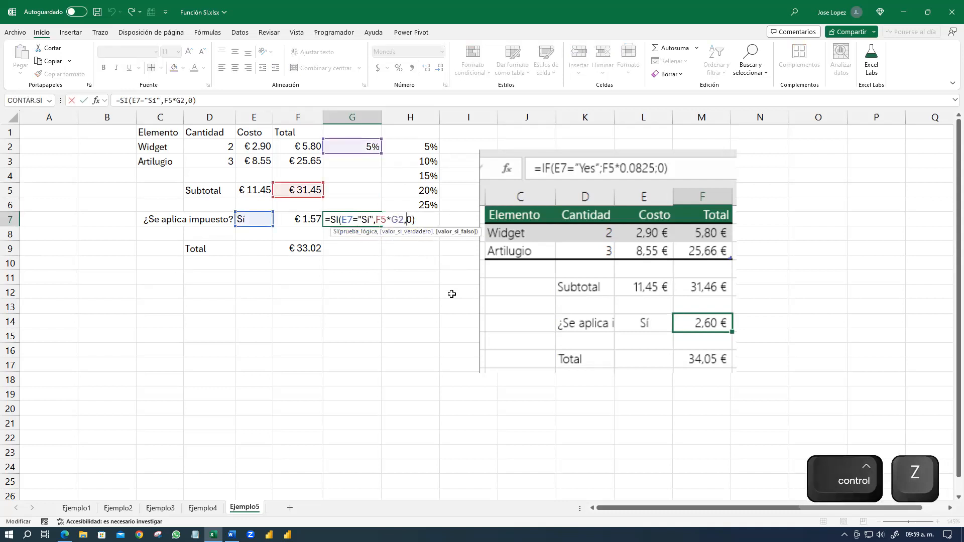
{"action": "key", "text": "Left"}
{"action": "key", "text": "Delete"}
{"action": "key", "text": "Delete"}
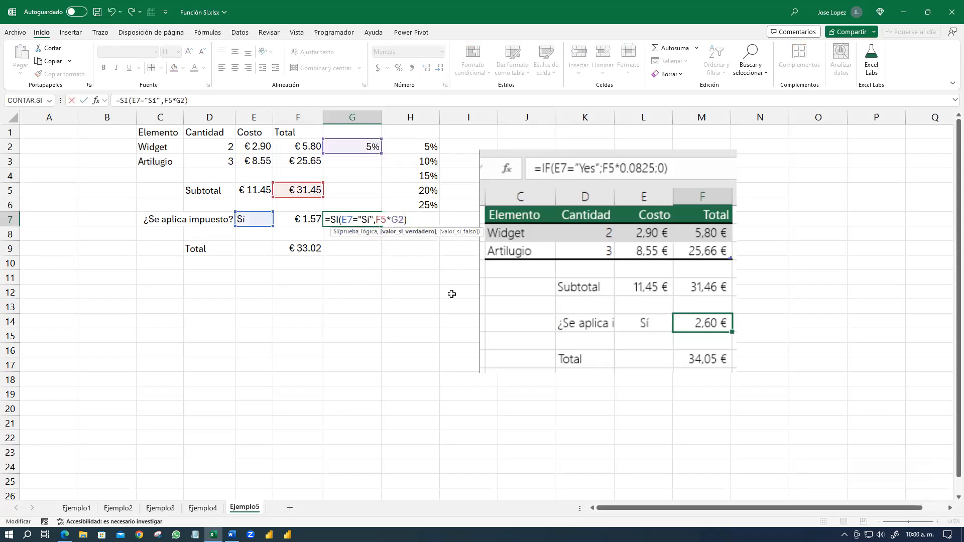
{"action": "key", "text": "Return"}
{"action": "key", "text": "Up"}
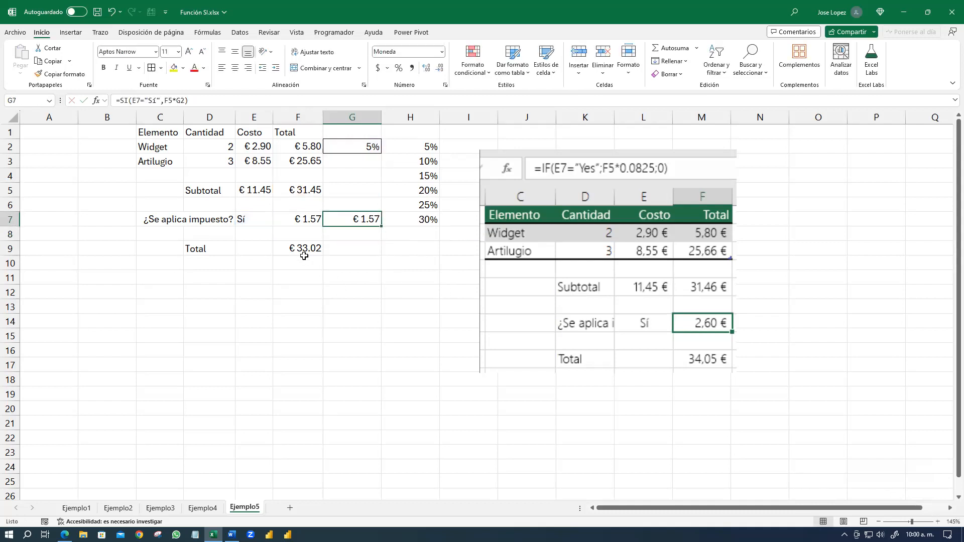
Set the tax answer in E7 to No to test the SI formula in G7.
{"action": "left_click", "coordinate": [256, 220]}
{"action": "left_click", "coordinate": [278, 224]}
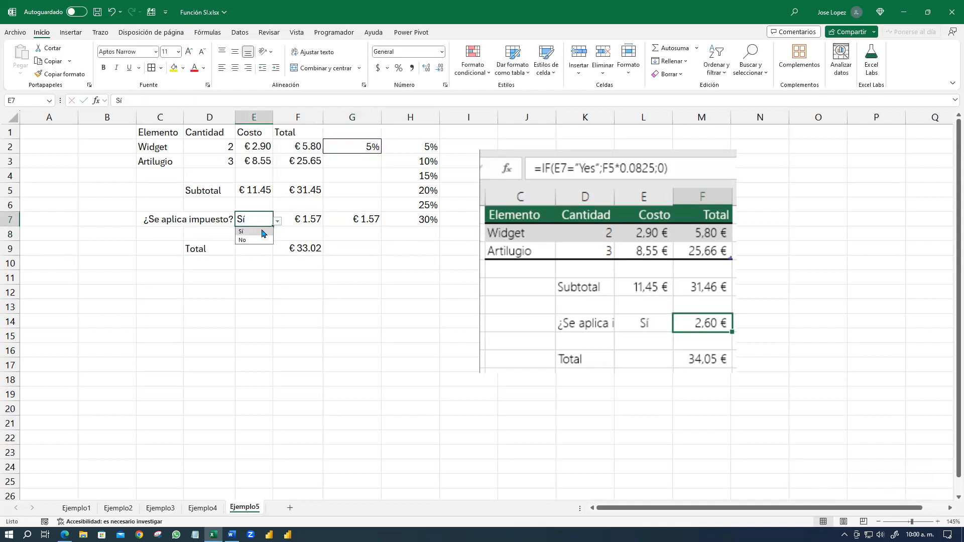
{"action": "left_click", "coordinate": [254, 235]}
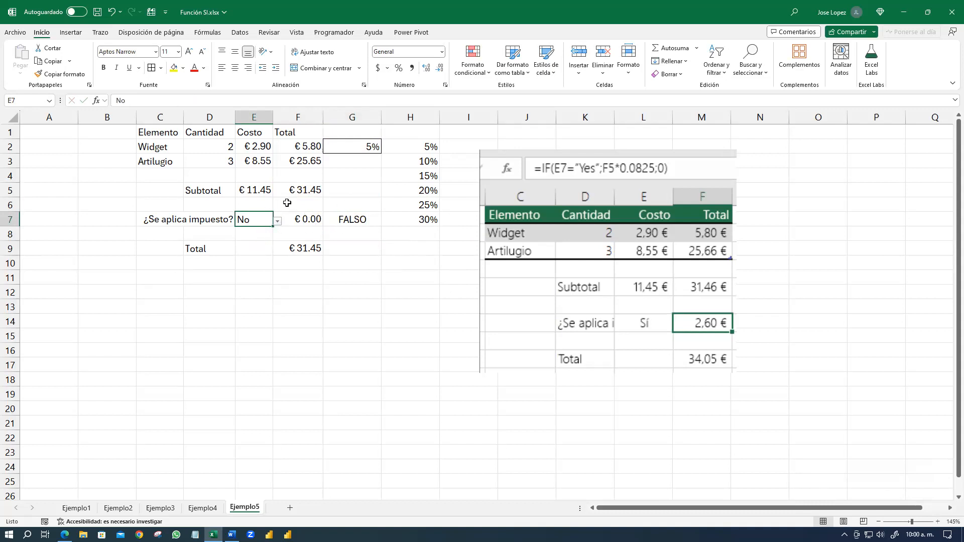
Add a comma with an empty value-if-false argument to the G7 formula, making it =SI(E7="Sí",F5*G2,).
{"action": "double_click", "coordinate": [358, 219]}
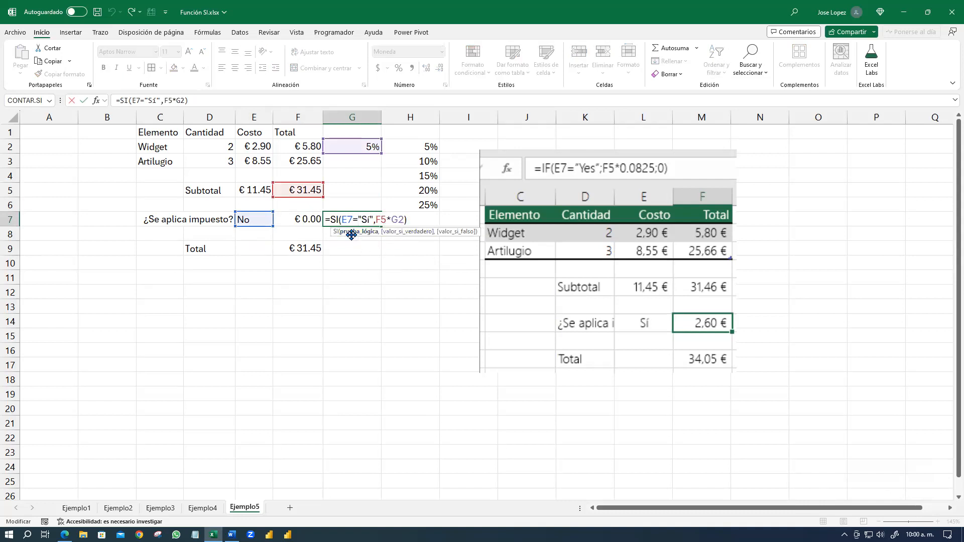
{"action": "left_click", "coordinate": [405, 219]}
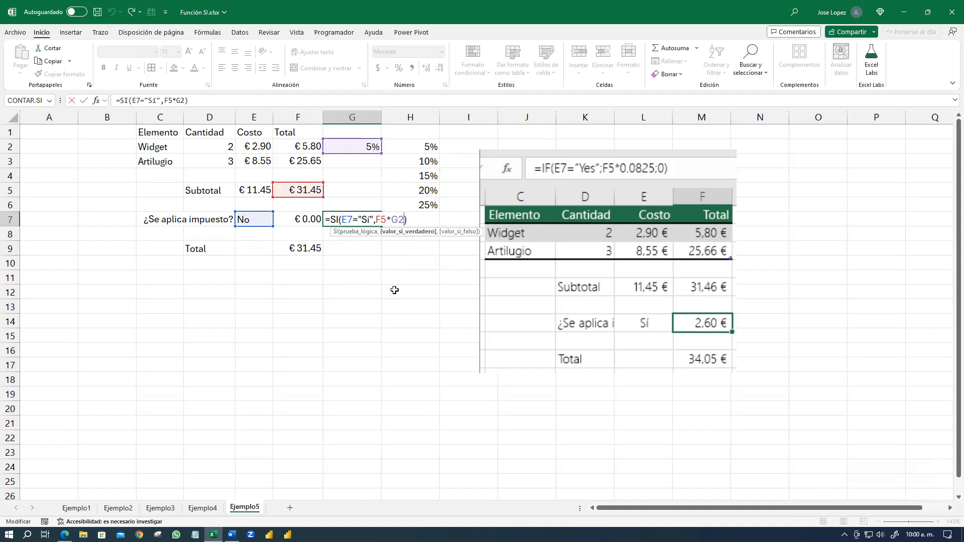
{"action": "type", "text": ","}
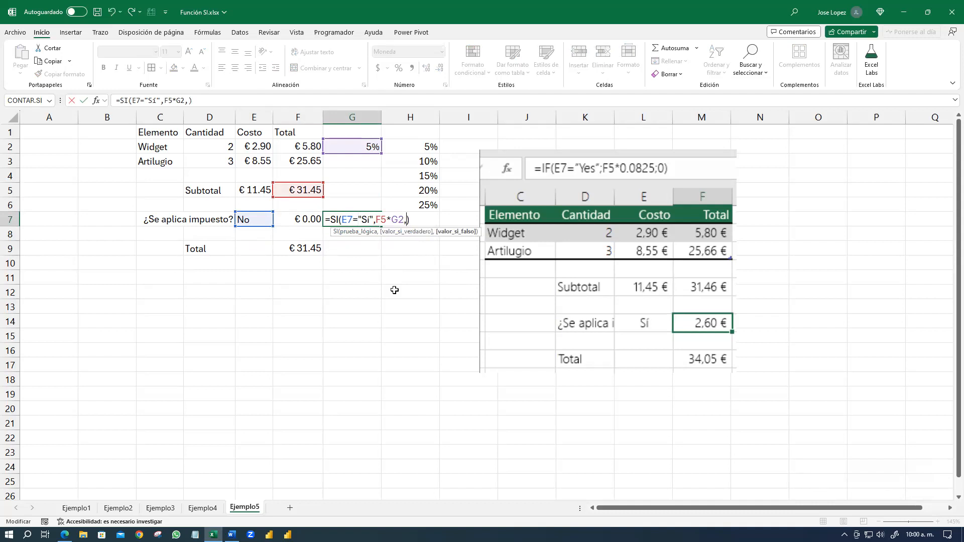
{"action": "key", "text": "ctrl+Return"}
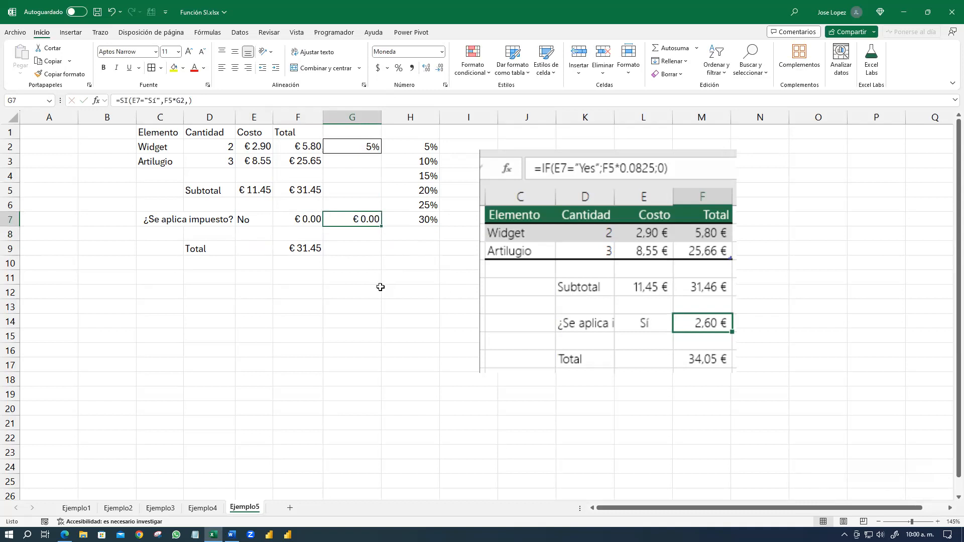
Delete the trailing comma from the G7 formula so that it reads =SI(E7="Sí",F5*G2).
{"action": "double_click", "coordinate": [362, 219]}
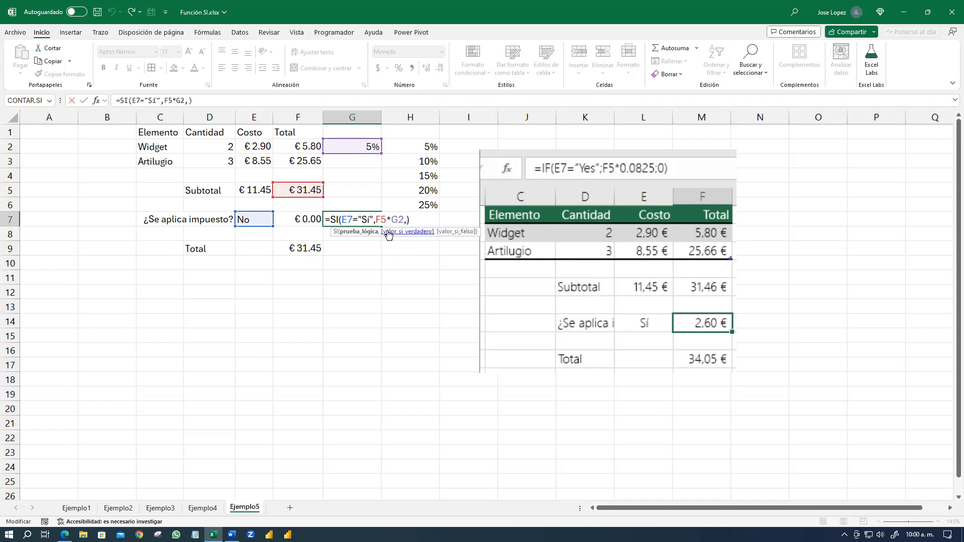
{"action": "left_click", "coordinate": [407, 219]}
{"action": "key", "text": "BackSpace"}
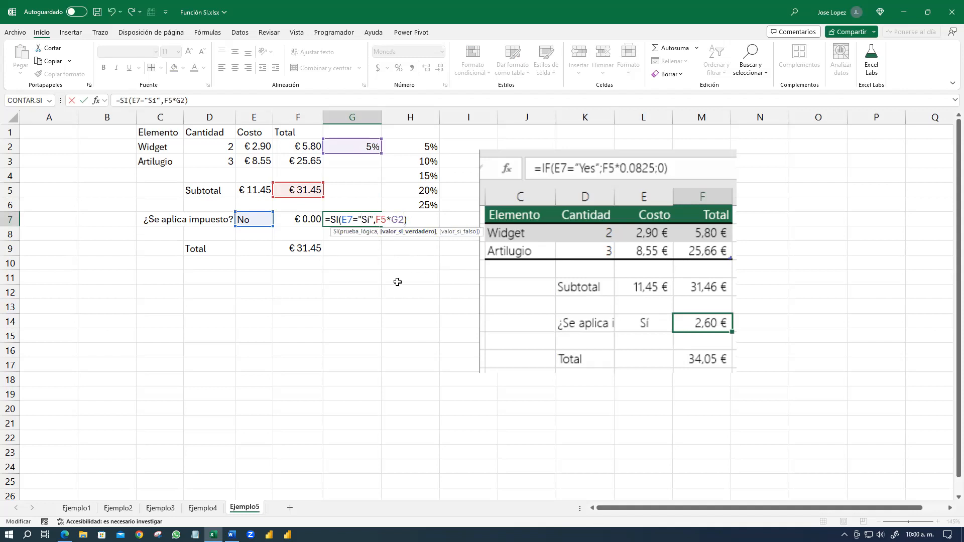
{"action": "key", "text": "Return"}
{"action": "key", "text": "Up"}
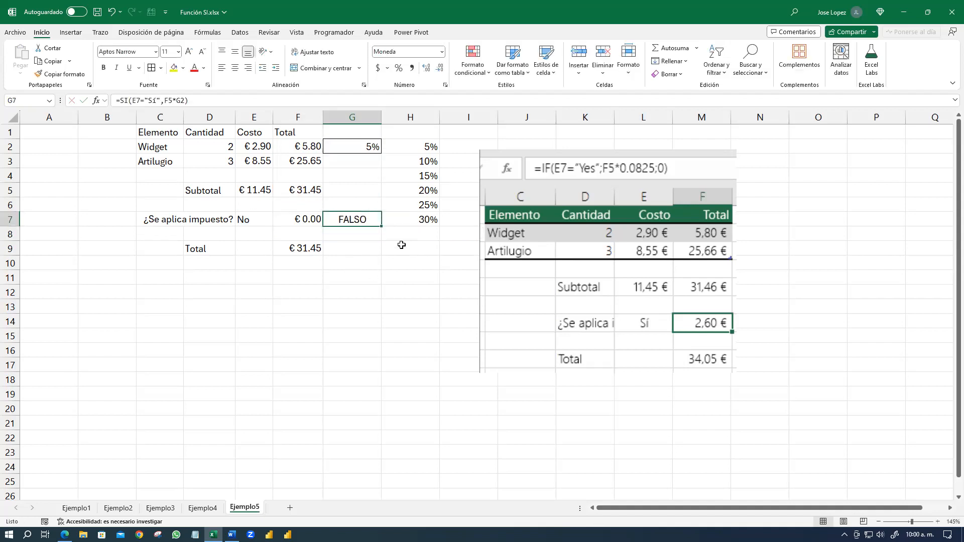
Examine the logical test of the SI formula in G7.
{"action": "double_click", "coordinate": [366, 220]}
{"action": "left_click", "coordinate": [352, 232]}
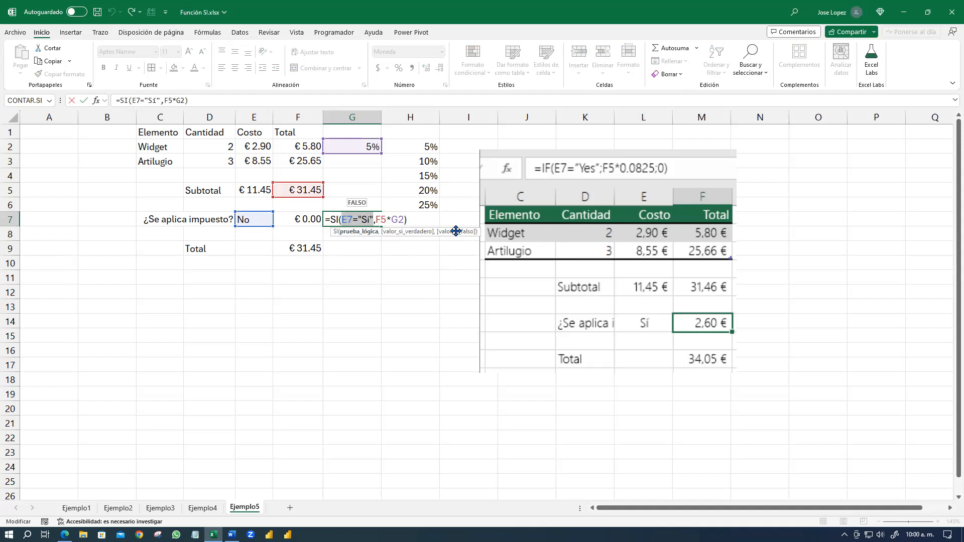
{"action": "key", "text": "Return"}
{"action": "key", "text": "Up"}
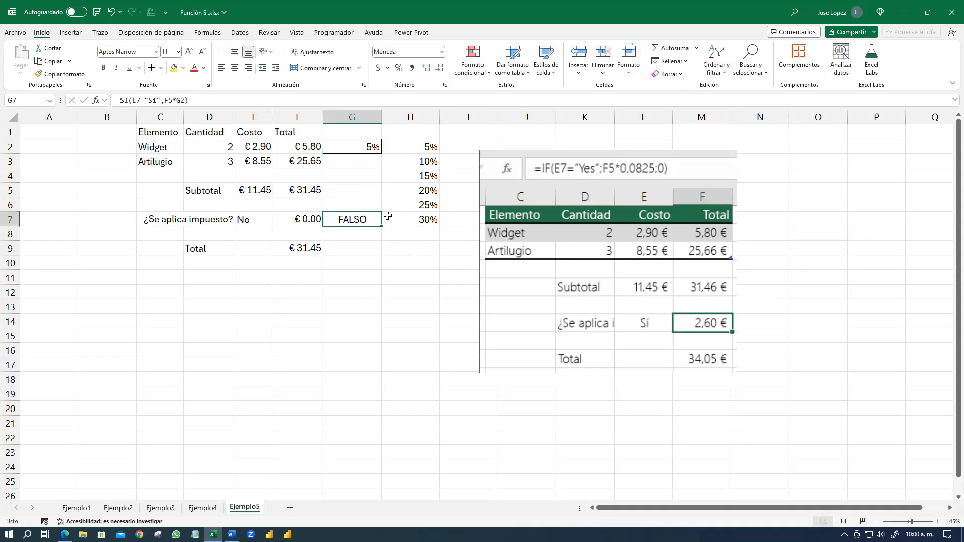
Add a comma after G2 in the G7 formula again, leaving the value-if-false argument empty.
{"action": "double_click", "coordinate": [362, 219]}
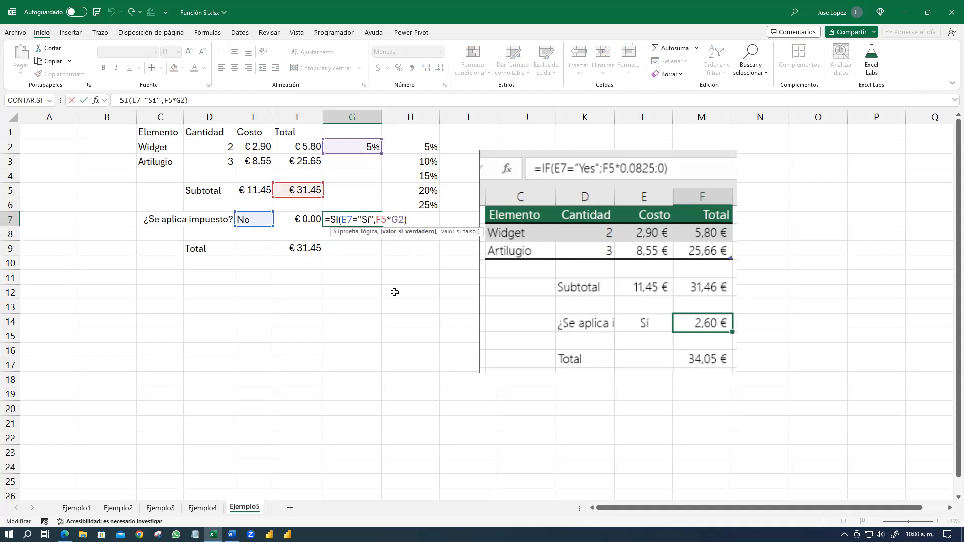
{"action": "type", "text": ","}
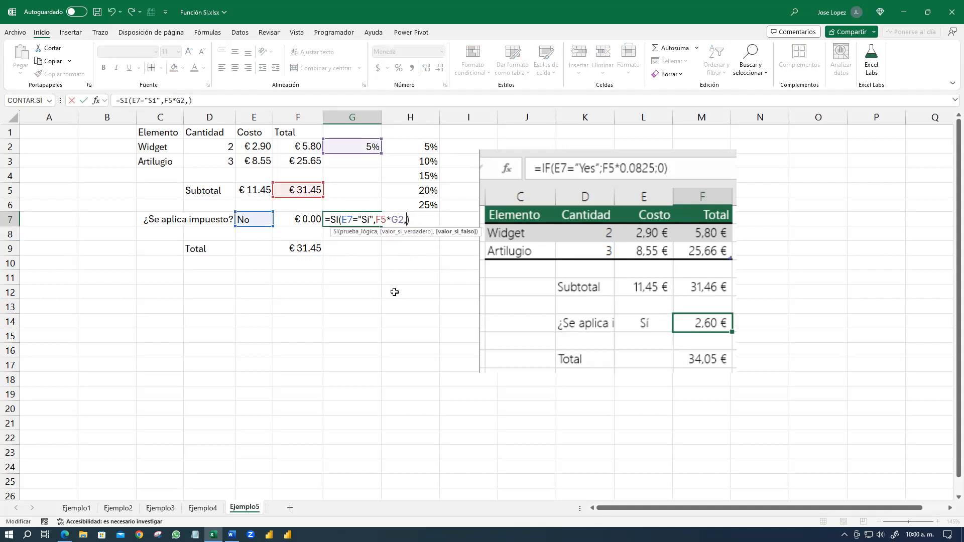
{"action": "key", "text": "Return"}
{"action": "left_click", "coordinate": [365, 218]}
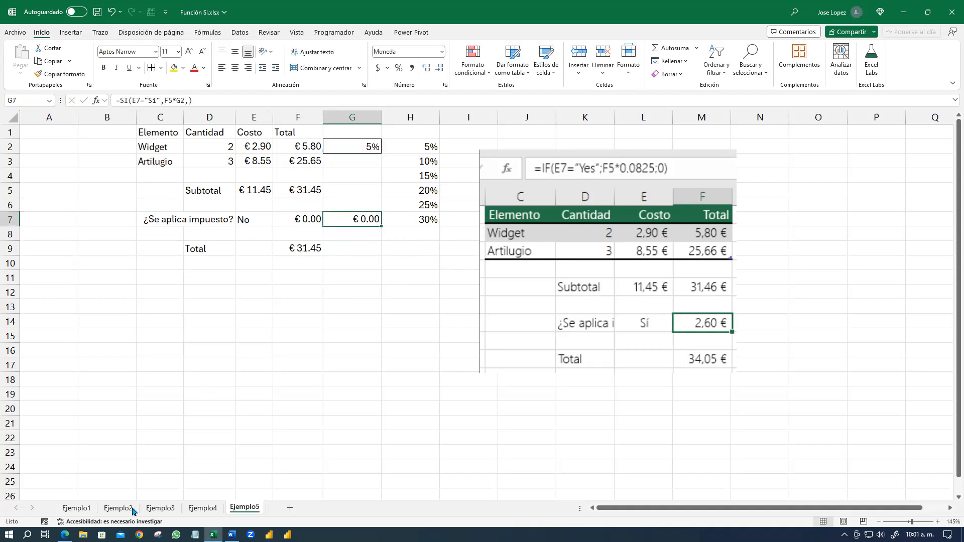
Check the Problemas comunes table in Edge, return to Excel and misspell the function name in the G7 formula as YES.
{"action": "left_click", "coordinate": [65, 534]}
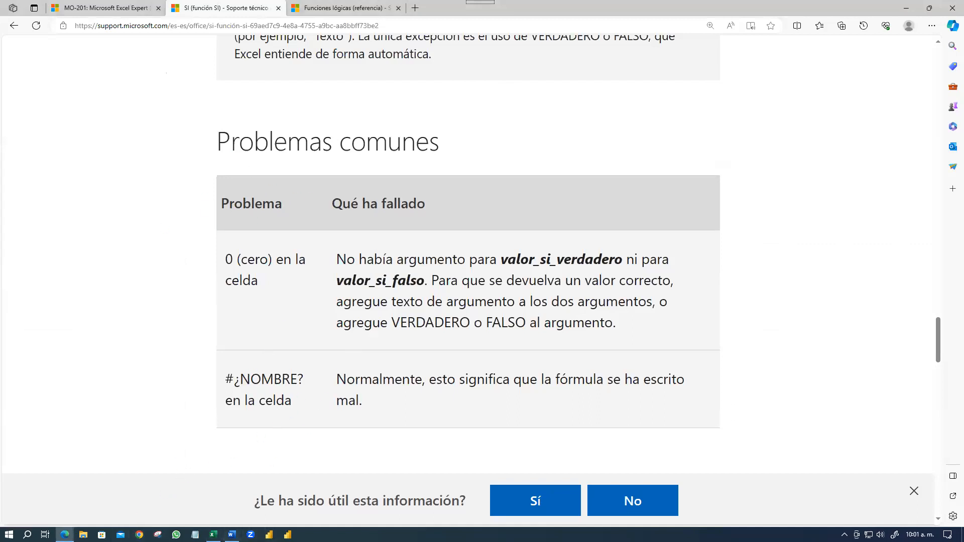
{"action": "left_click", "coordinate": [213, 534]}
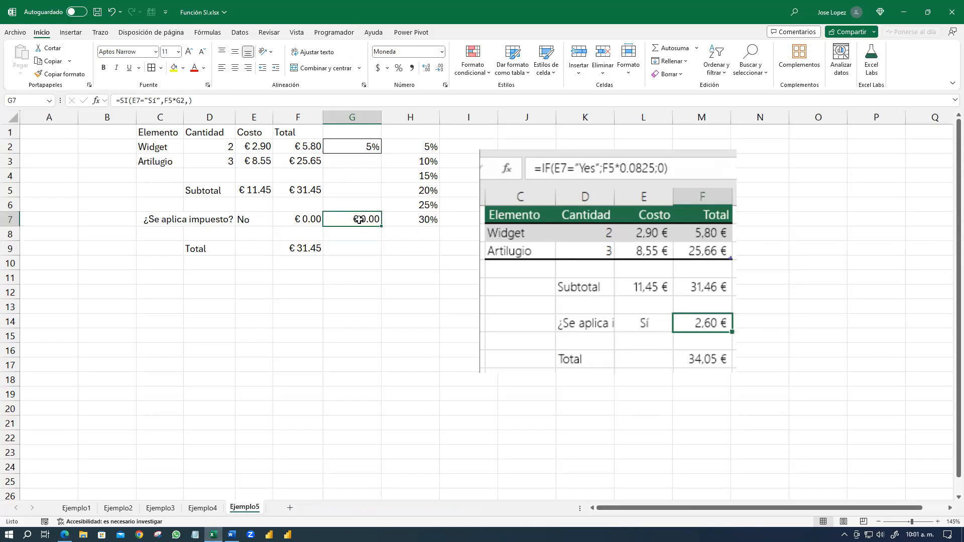
{"action": "key", "text": "F2"}
{"action": "left_click", "coordinate": [337, 219]}
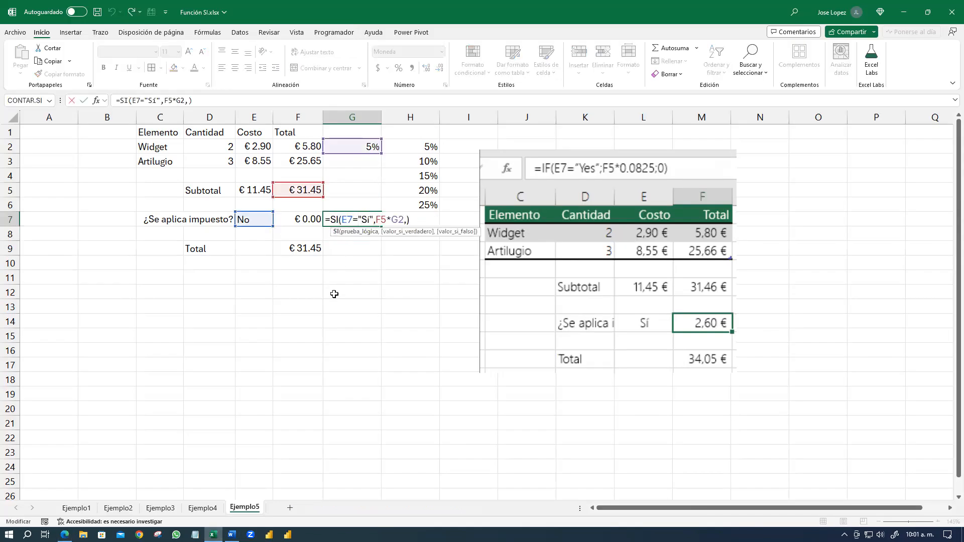
{"action": "key", "text": "BackSpace"}
{"action": "key", "text": "BackSpace"}
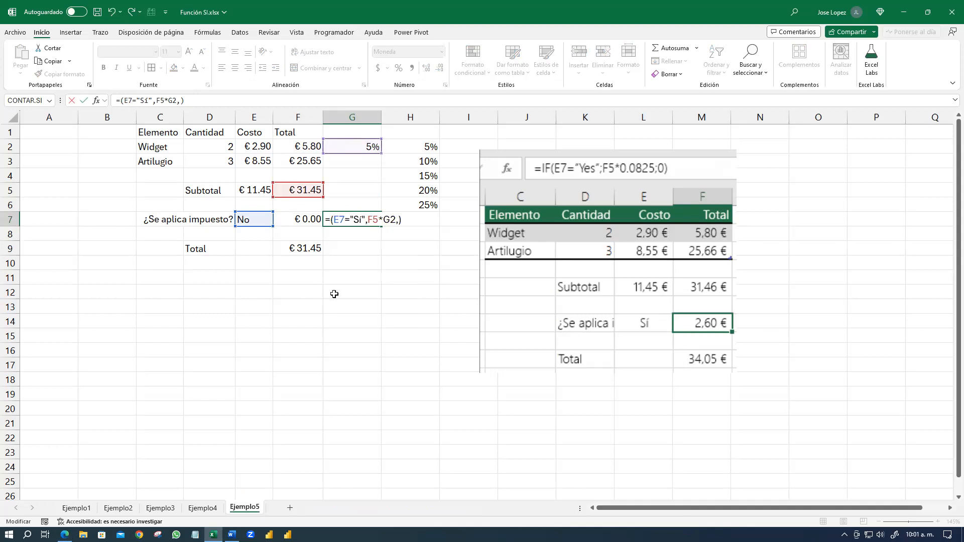
{"action": "type", "text": "YES"}
{"action": "key", "text": "Return"}
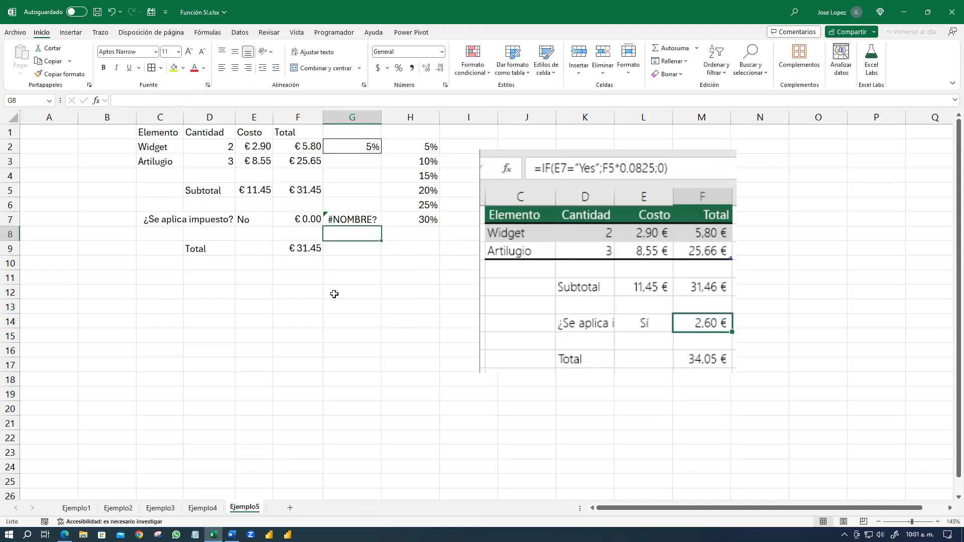
{"action": "key", "text": "Up"}
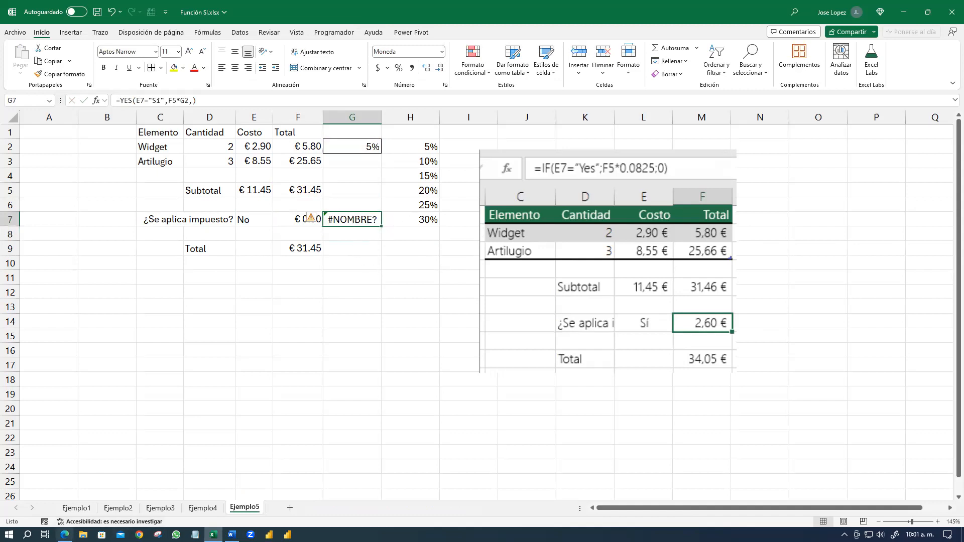
Review the #¿NOMBRE? entry in Edge, return to Excel and correct the function name in G7 to SI.
{"action": "left_click", "coordinate": [65, 535]}
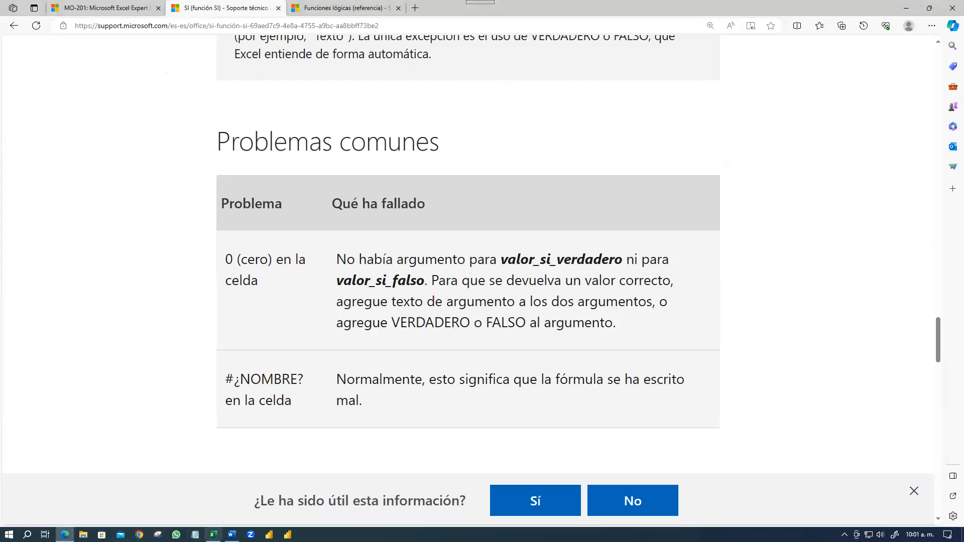
{"action": "left_click", "coordinate": [213, 534]}
{"action": "double_click", "coordinate": [354, 221]}
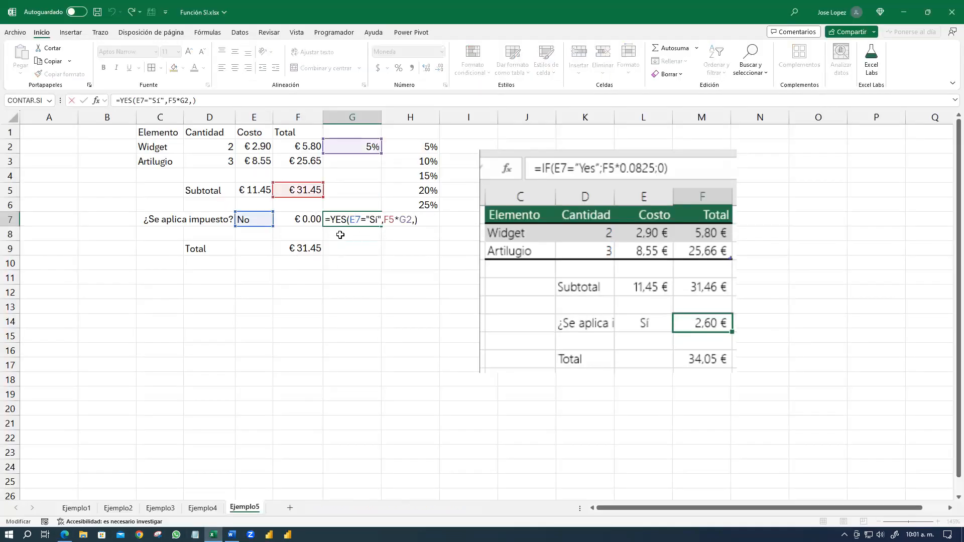
{"action": "key", "text": "BackSpace"}
{"action": "key", "text": "BackSpace"}
{"action": "key", "text": "BackSpace"}
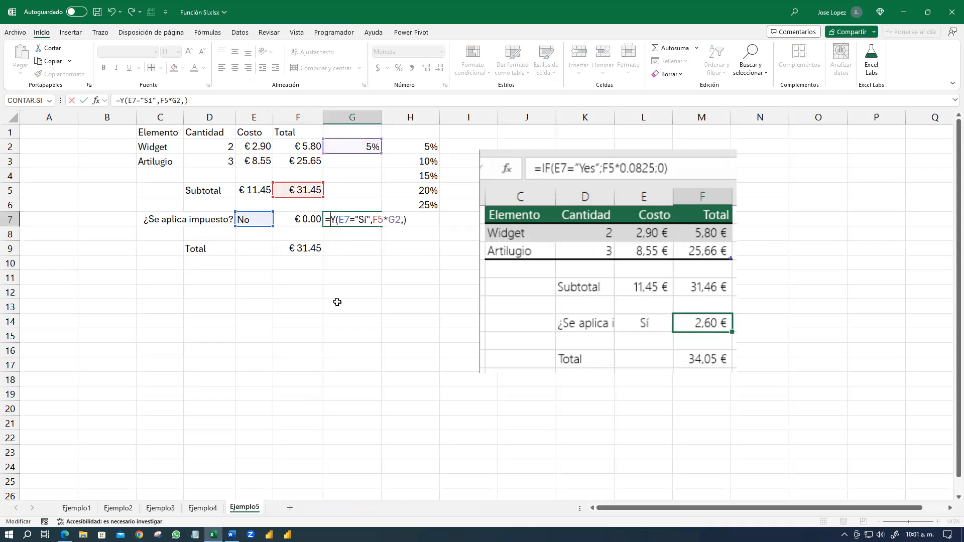
{"action": "type", "text": "SI"}
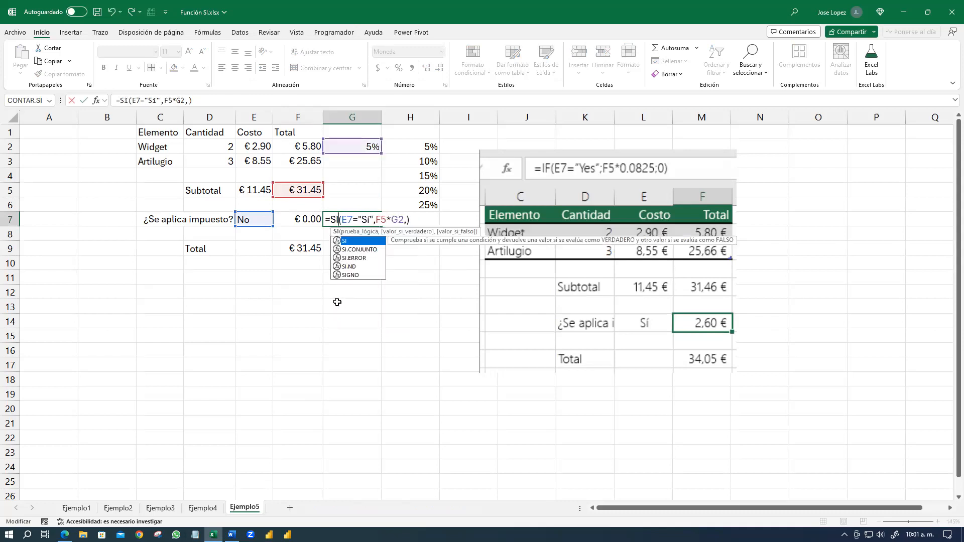
{"action": "key", "text": "Return"}
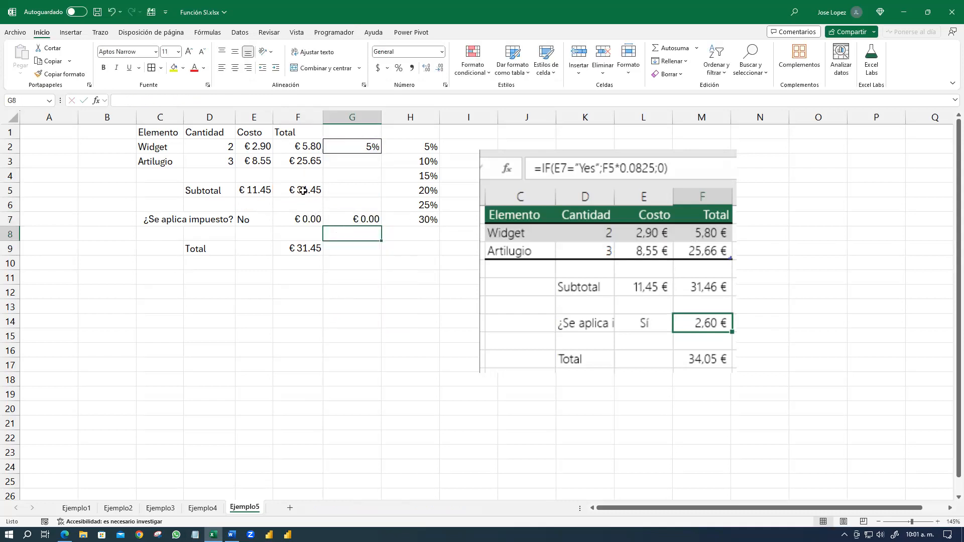
Set the tax answer in E7 to Sí.
{"action": "left_click", "coordinate": [264, 215]}
{"action": "left_click", "coordinate": [278, 221]}
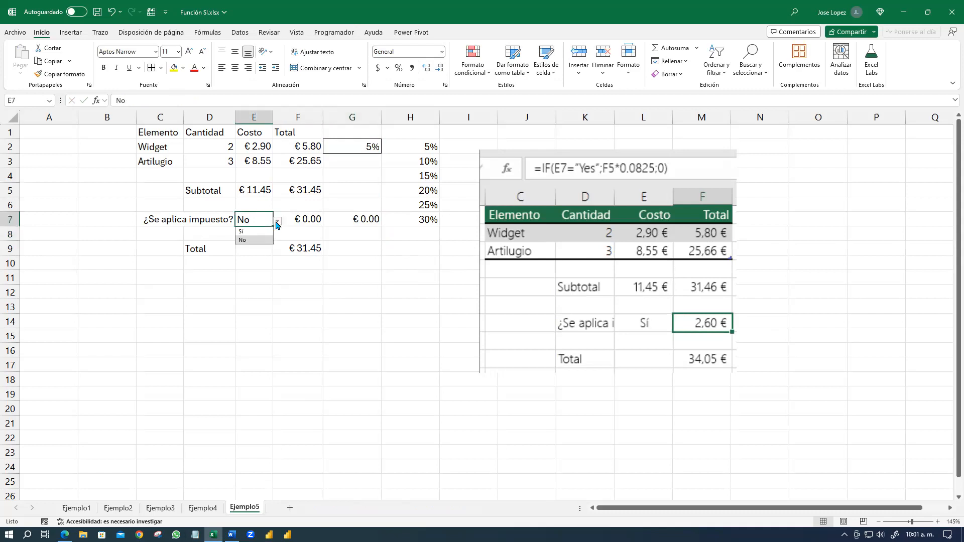
{"action": "left_click", "coordinate": [257, 231]}
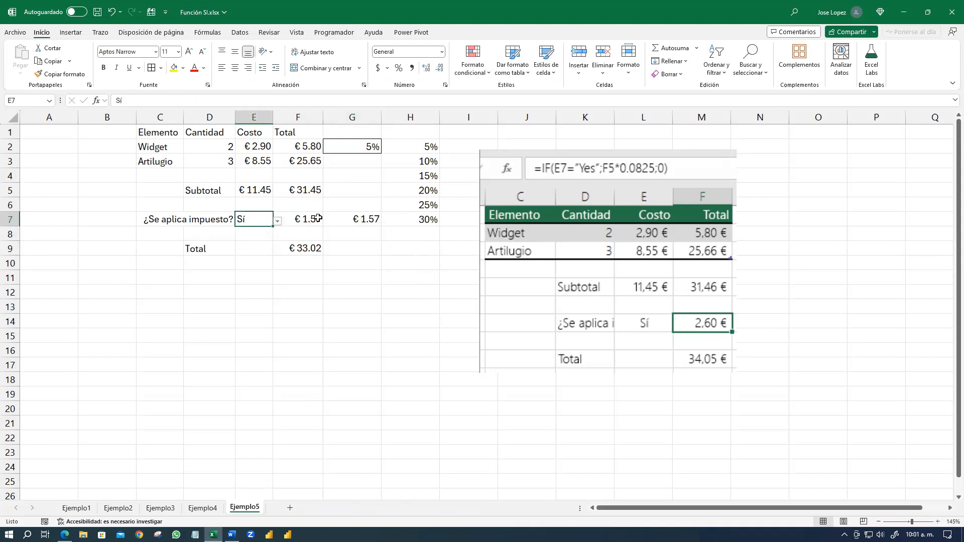